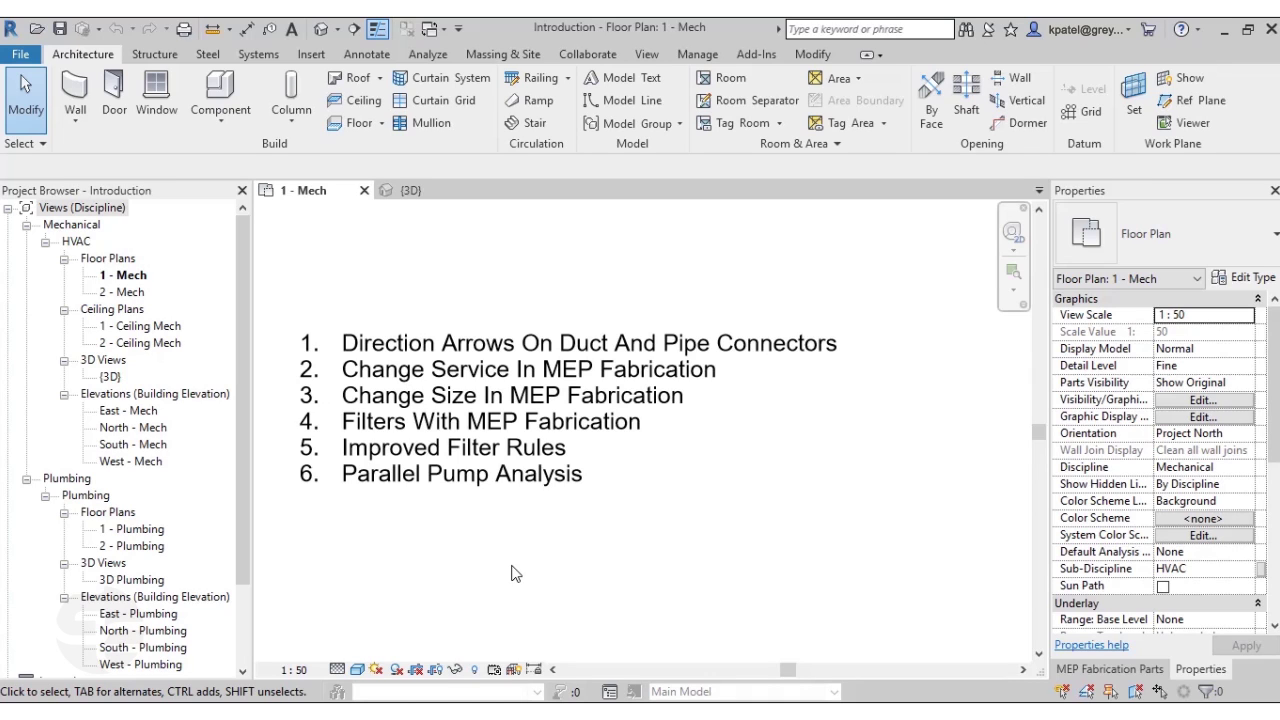
Switch to the {3D} view and select the ground-floor AHU beside the two open pipe ends.
{"action": "left_click", "coordinate": [511, 573]}
{"action": "left_click", "coordinate": [437, 194]}
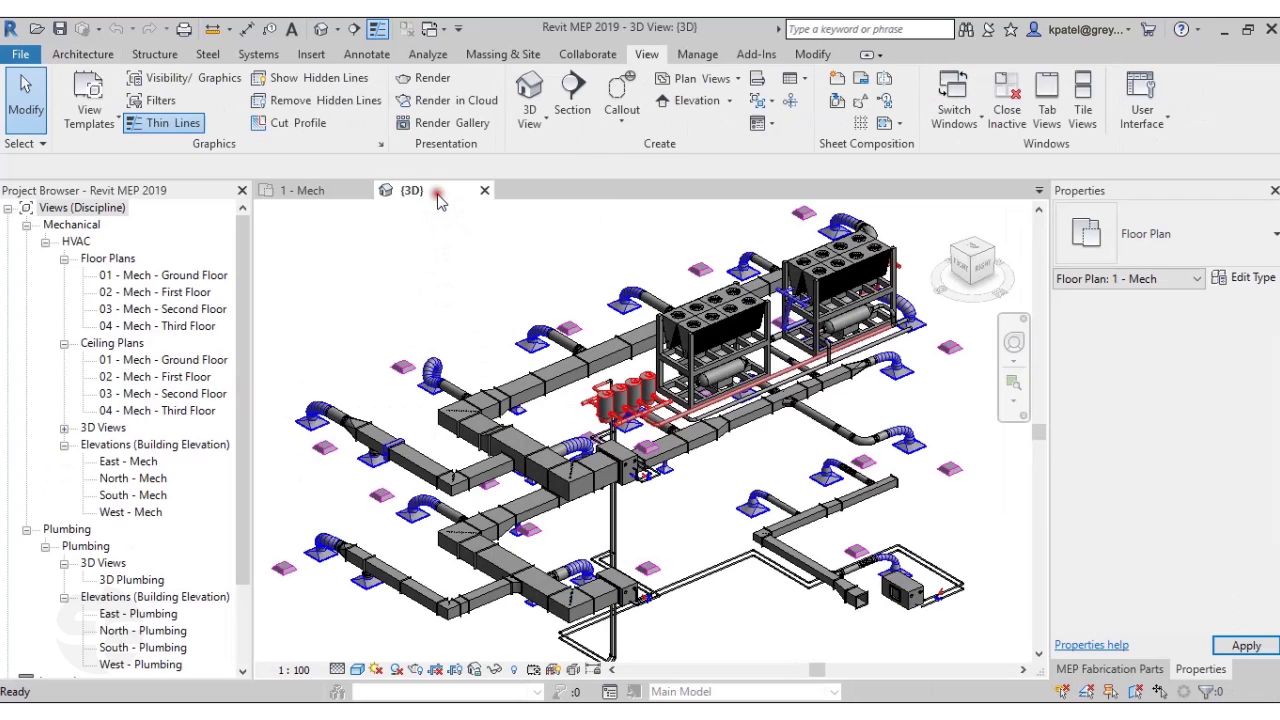
{"action": "scroll", "coordinate": [476, 285], "scroll_direction": "down", "scroll_amount": 2}
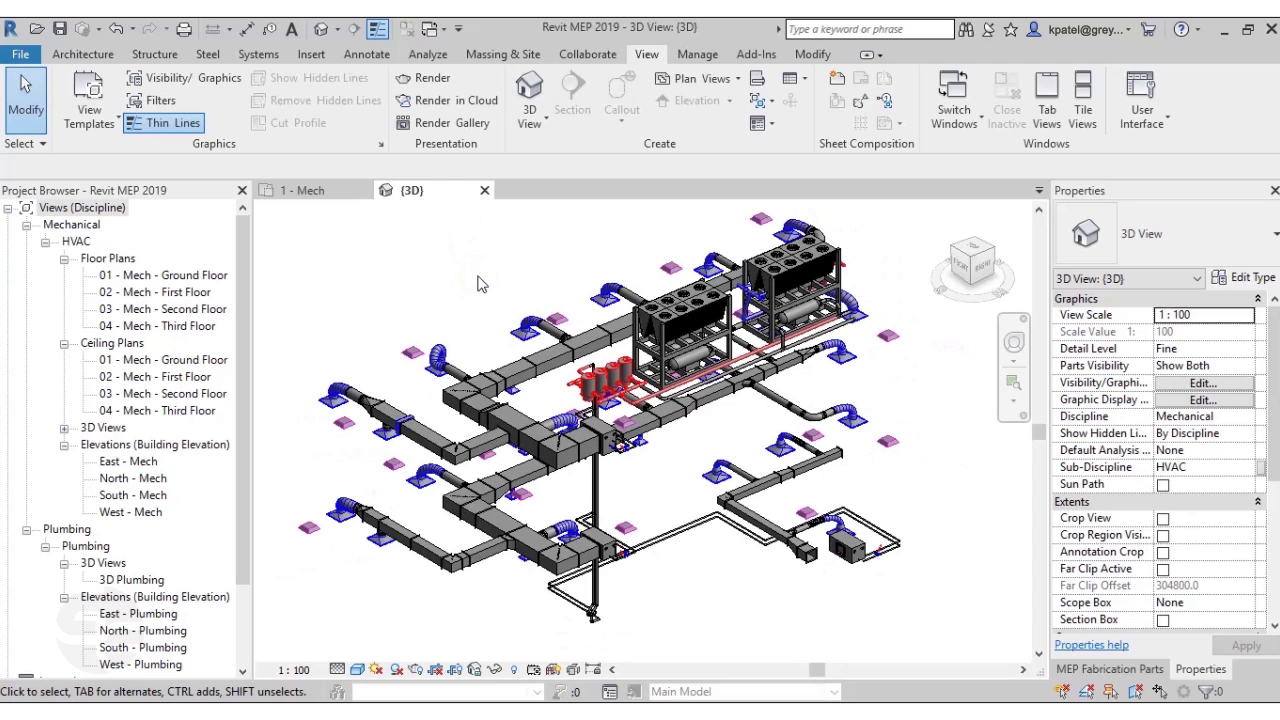
{"action": "middle_click_drag", "start_coordinate": [730, 592], "coordinate": [700, 615]}
{"action": "scroll", "coordinate": [806, 598], "scroll_direction": "up", "scroll_amount": 5}
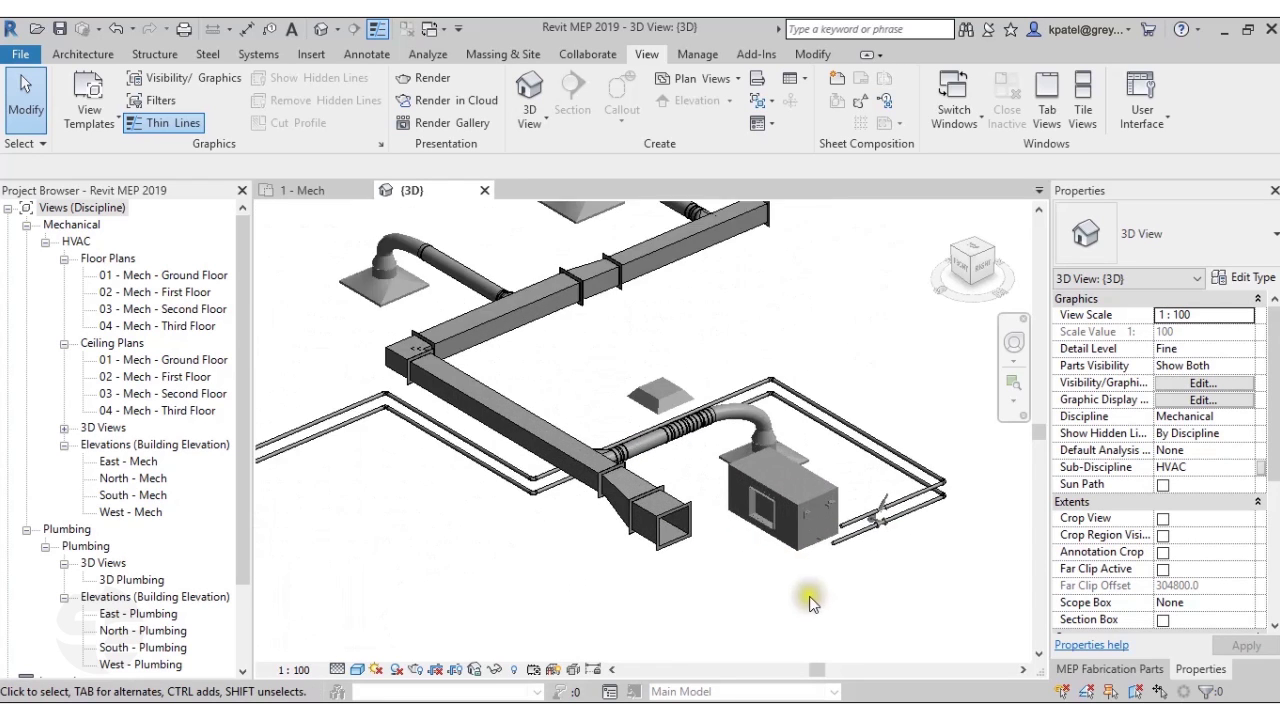
{"action": "scroll", "coordinate": [776, 524], "scroll_direction": "up", "scroll_amount": 2}
{"action": "middle_click_drag", "start_coordinate": [729, 500], "coordinate": [560, 600]}
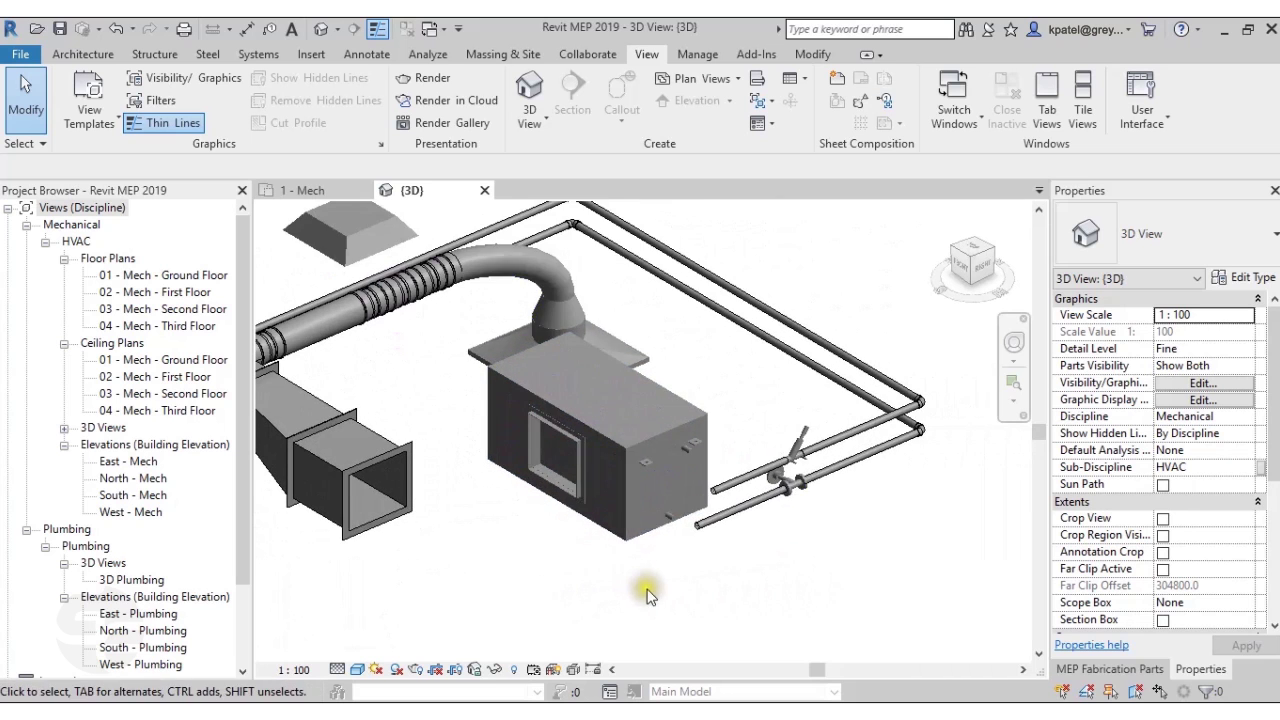
{"action": "middle_click_drag", "start_coordinate": [646, 594], "coordinate": [713, 628]}
{"action": "left_click", "coordinate": [730, 458]}
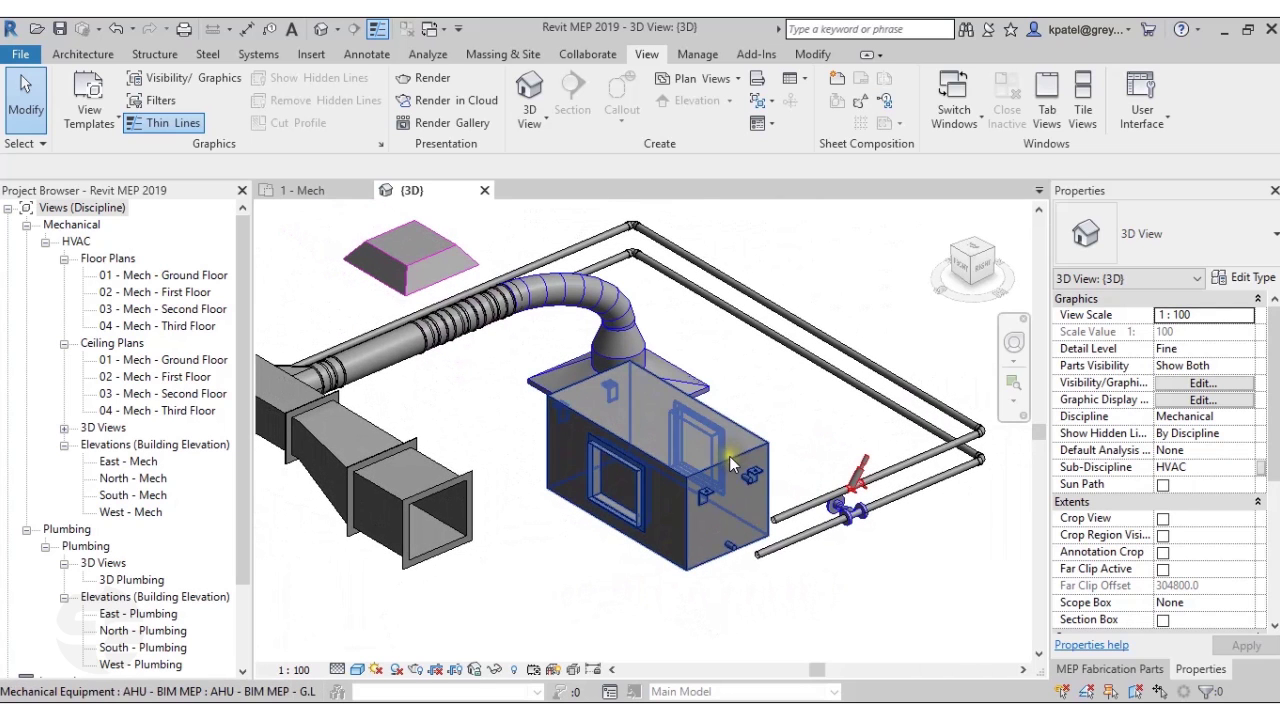
{"action": "left_click", "coordinate": [730, 460]}
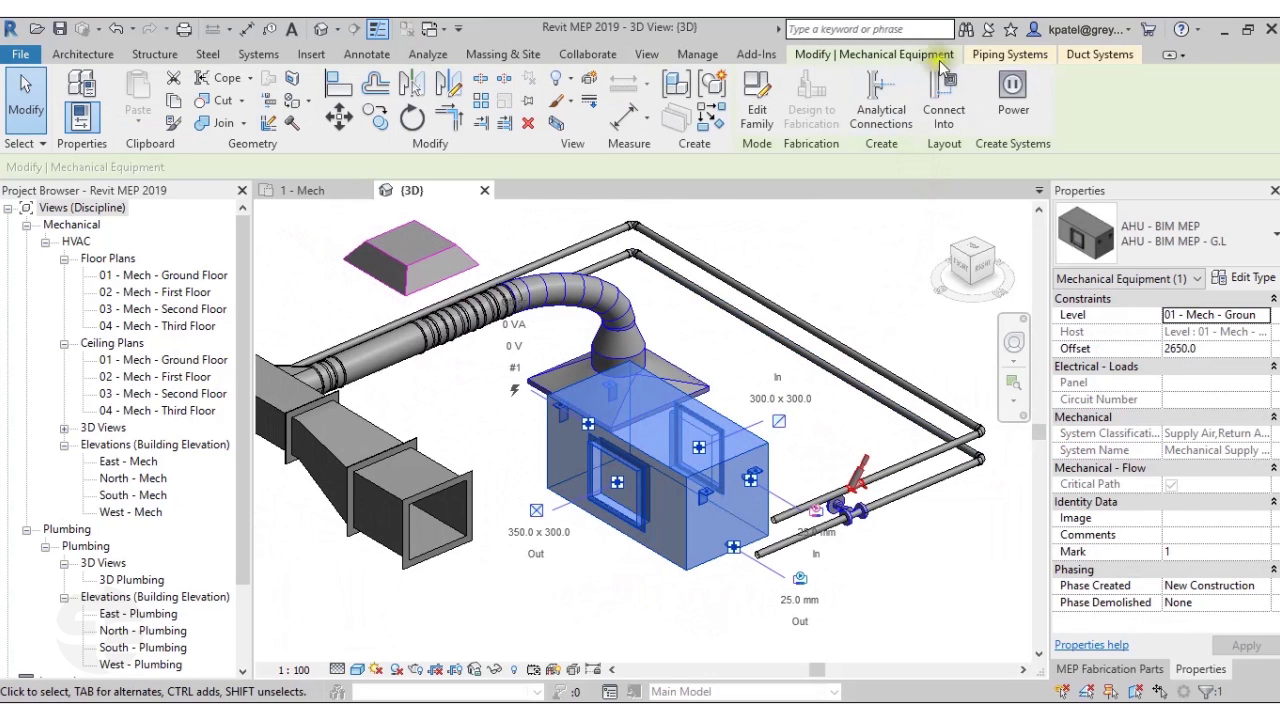
Inspect the AHU's connector flow arrows with Connect Into, choosing Connector 2 (Return Air, 300 x 300, Flow direction In), and leave the command.
{"action": "left_click", "coordinate": [952, 125]}
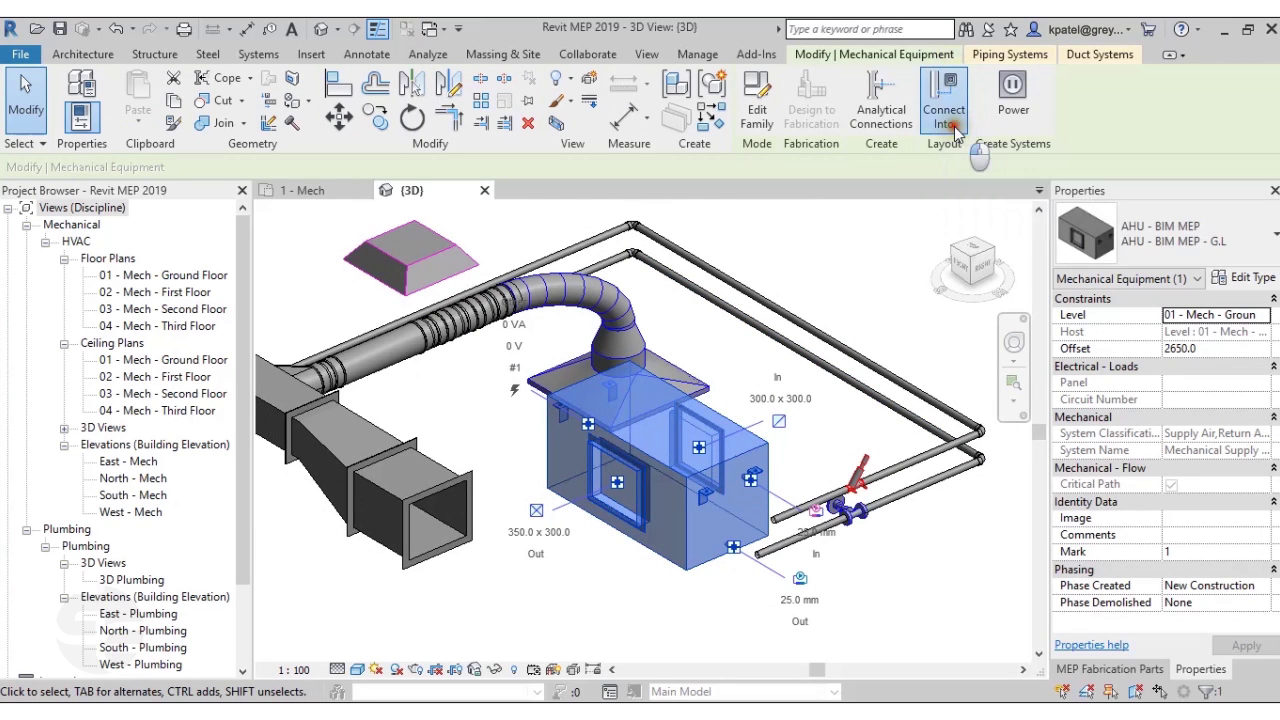
{"action": "left_click_drag", "start_coordinate": [541, 117], "coordinate": [914, 92]}
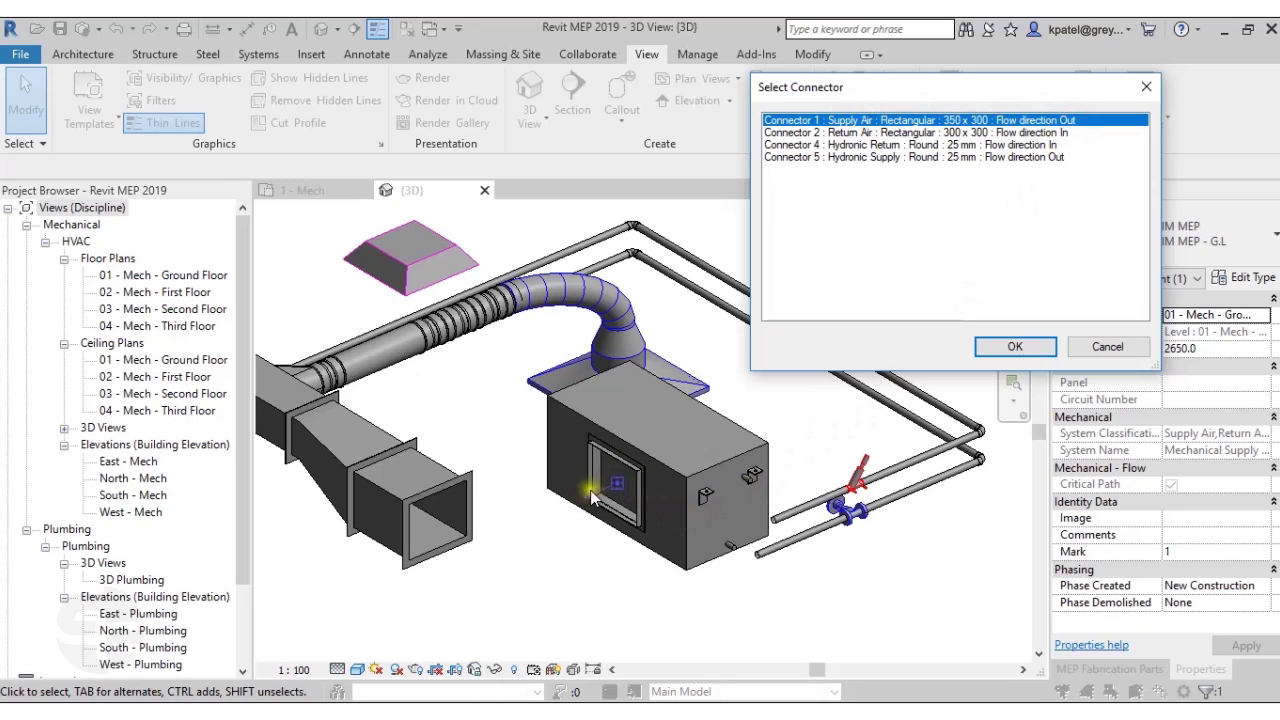
{"action": "left_click", "coordinate": [855, 134]}
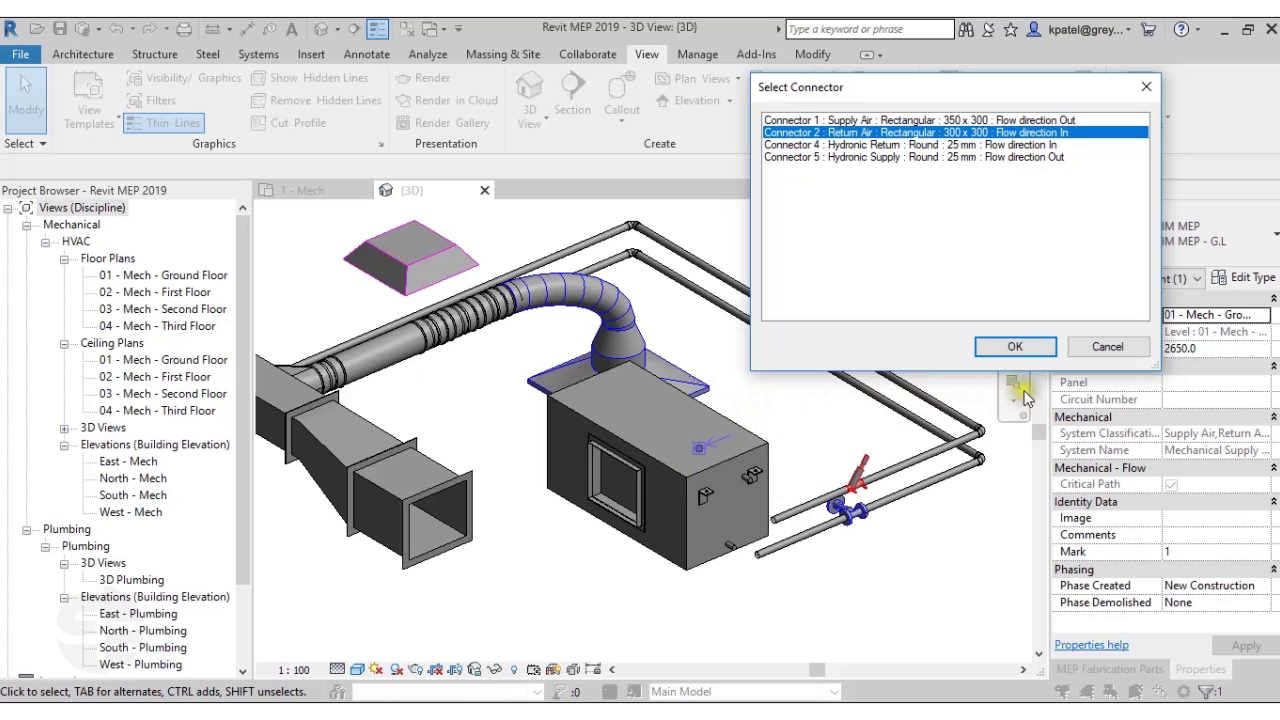
{"action": "left_click", "coordinate": [1013, 352]}
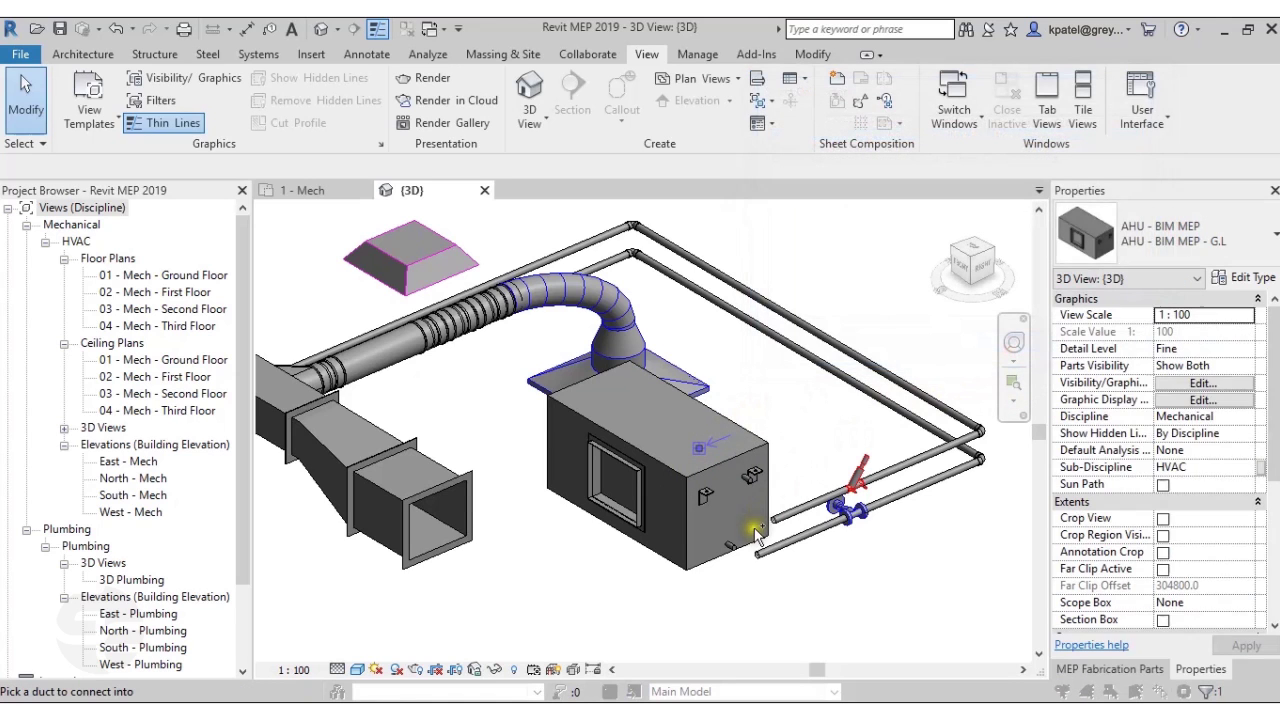
{"action": "scroll", "coordinate": [755, 538], "scroll_direction": "down", "scroll_amount": 5}
{"action": "scroll", "coordinate": [757, 523], "scroll_direction": "down", "scroll_amount": 5}
{"action": "middle_click_drag", "start_coordinate": [808, 440], "coordinate": [716, 420]}
{"action": "scroll", "coordinate": [712, 416], "scroll_direction": "up", "scroll_amount": 10}
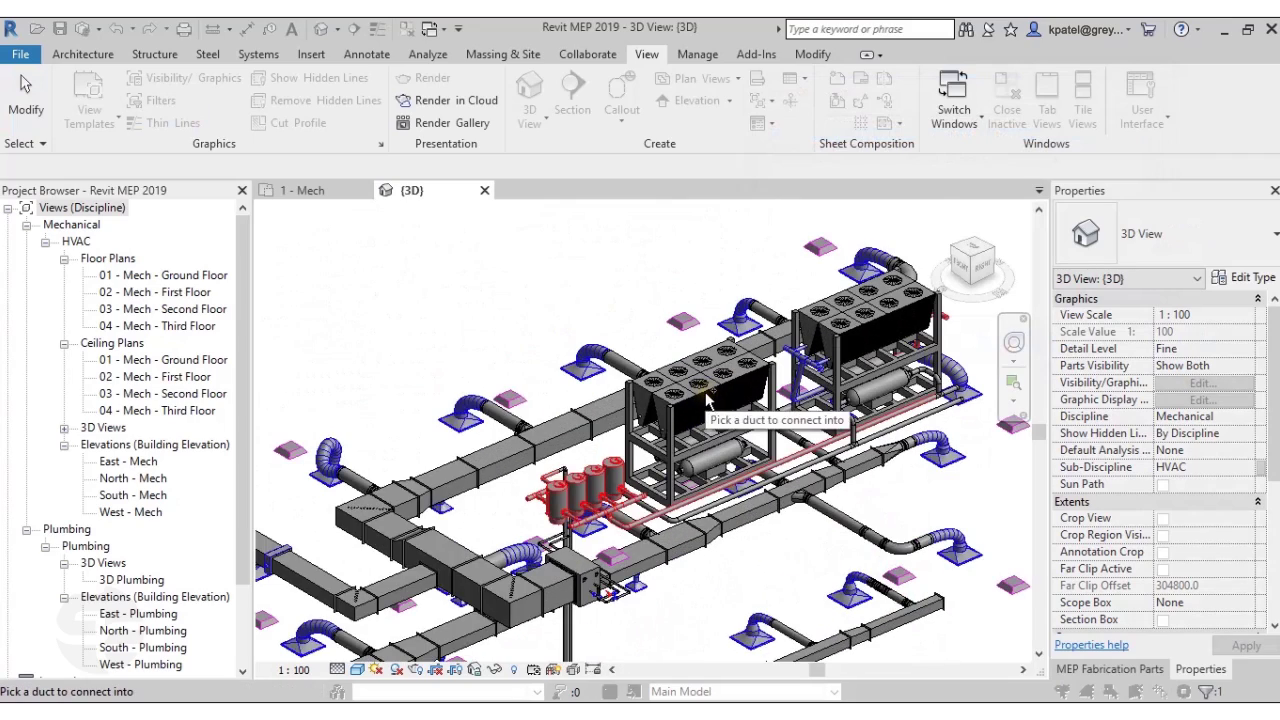
{"action": "key", "text": "Escape"}
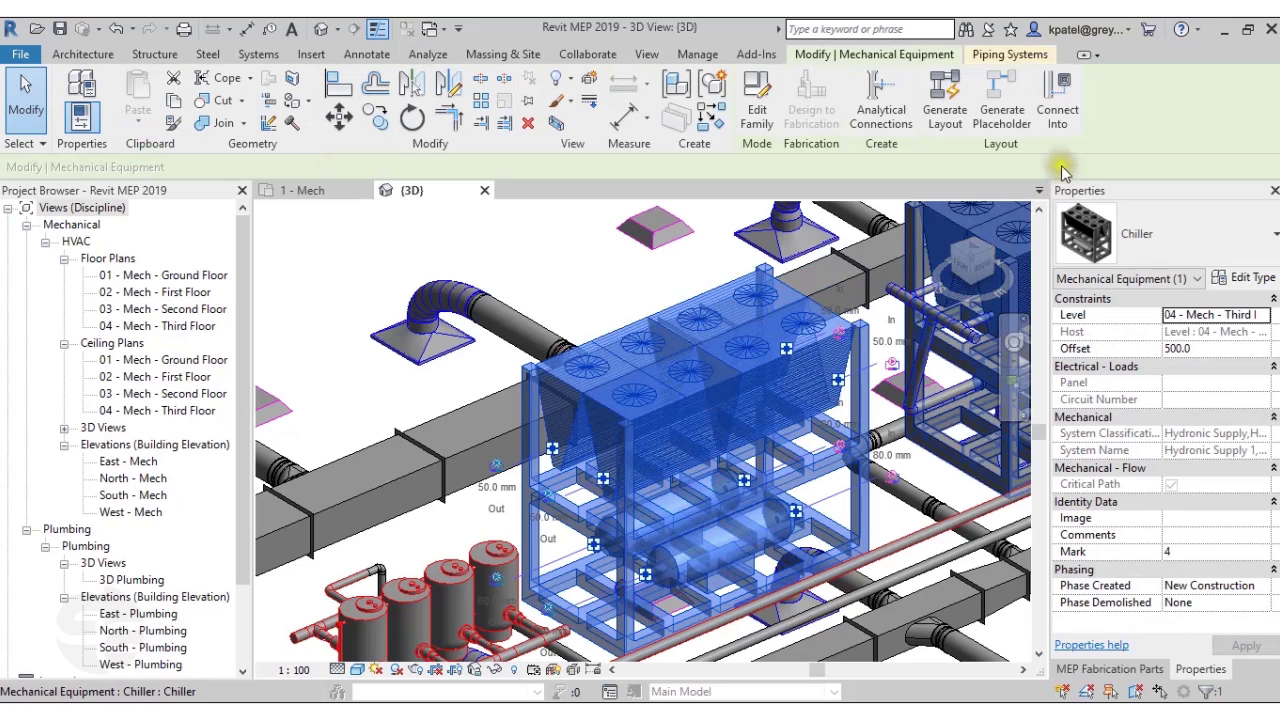
Preview the flow direction arrows of the chiller's 80 mm Connectors 1, 2 and 3 with Connect Into.
{"action": "left_click", "coordinate": [1057, 120]}
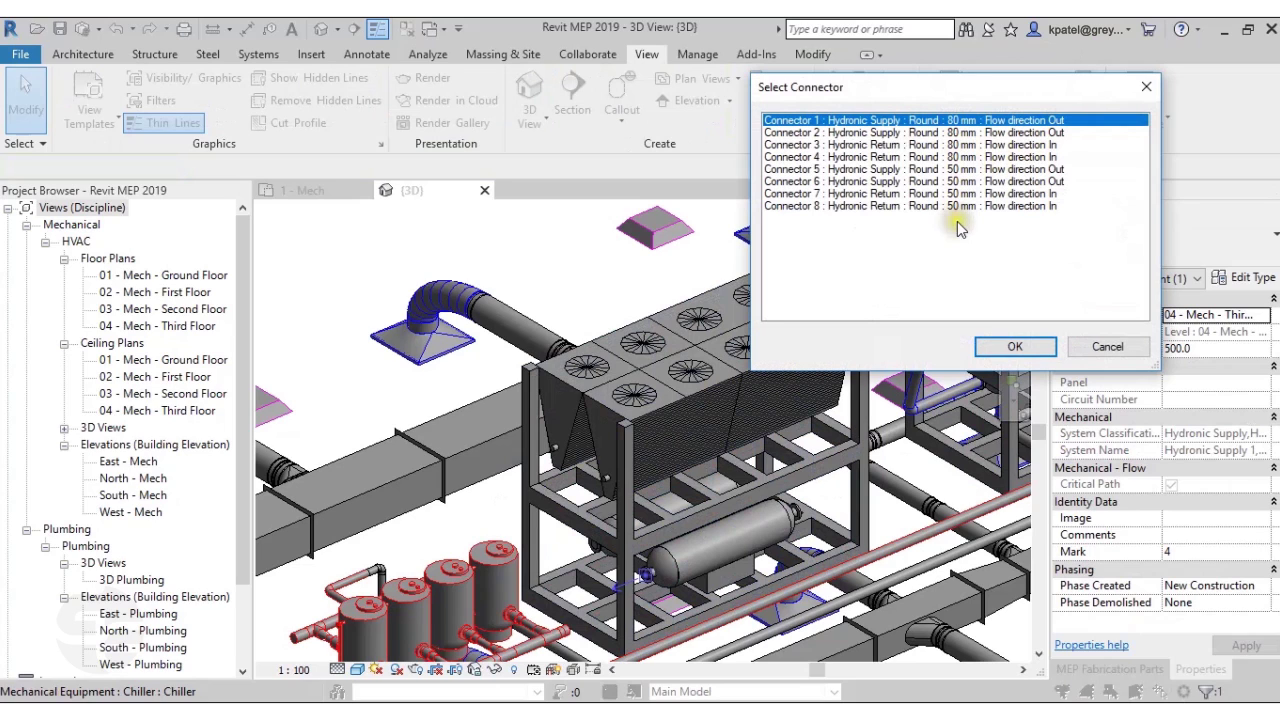
{"action": "left_click", "coordinate": [855, 119]}
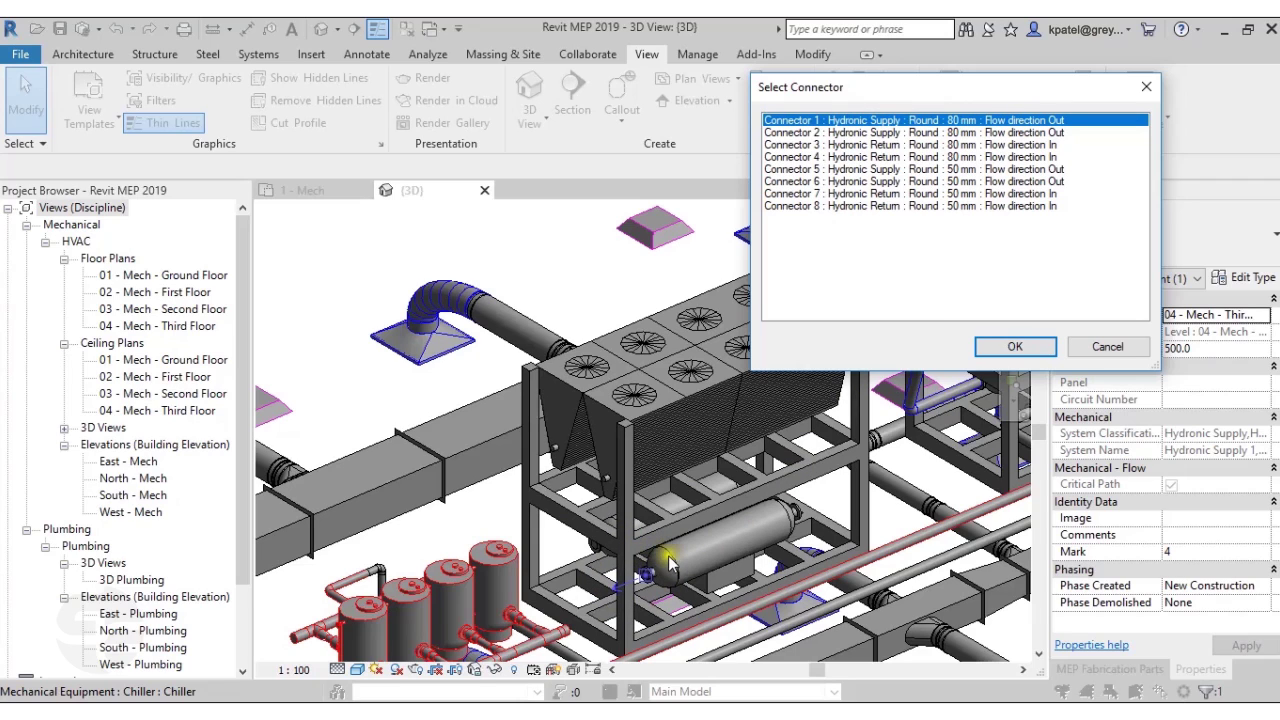
{"action": "left_click", "coordinate": [865, 133]}
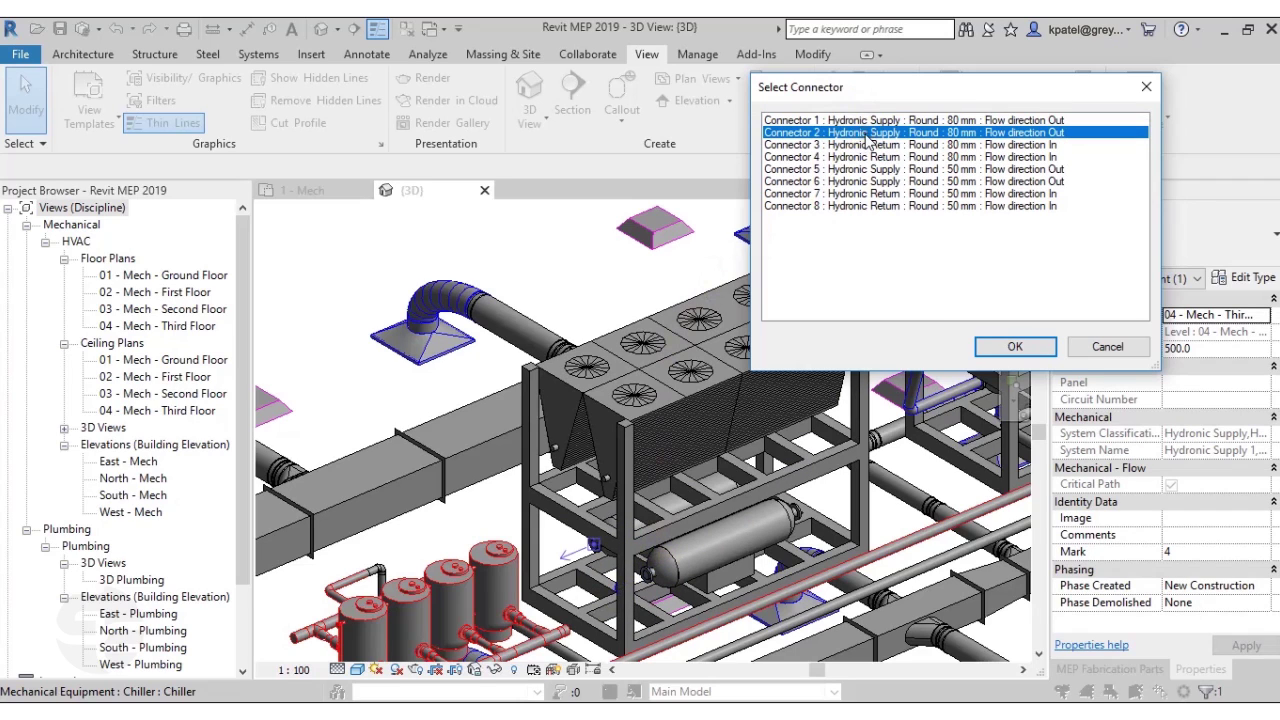
{"action": "left_click", "coordinate": [866, 146]}
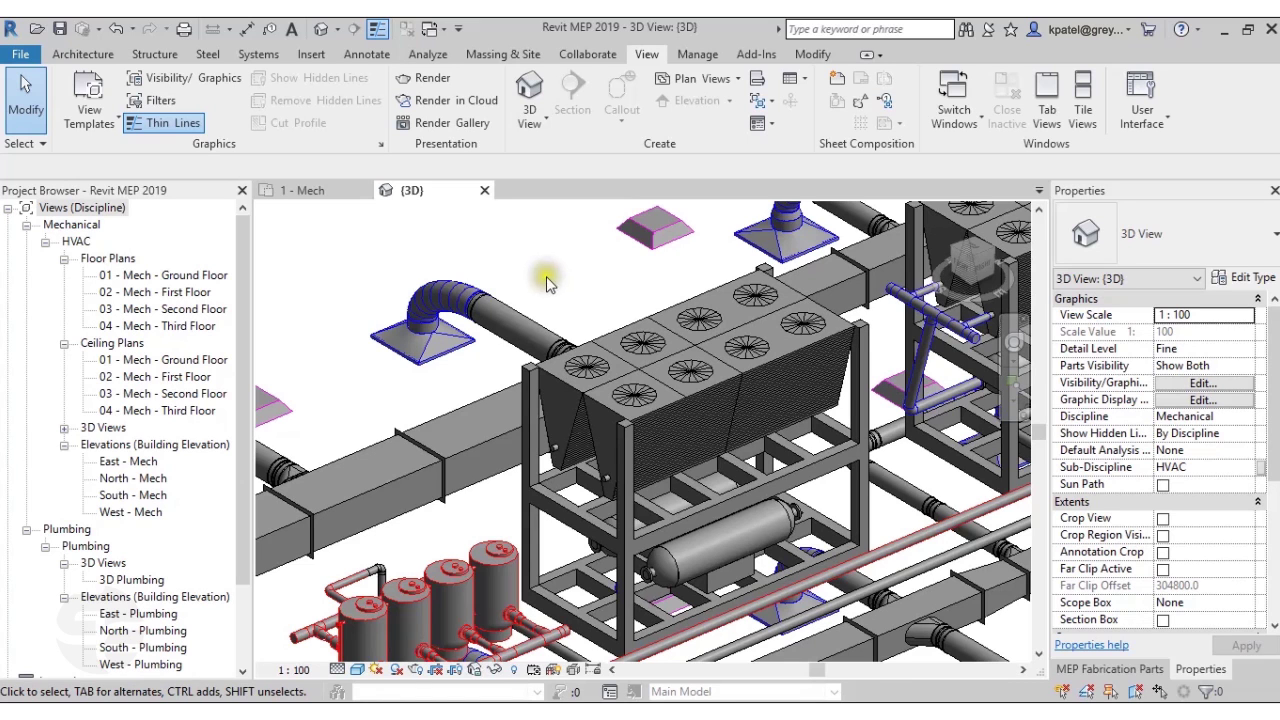
Select the entire rectangular fabrication duct branch near the ground-floor AHU, including its fittings.
{"action": "scroll", "coordinate": [551, 281], "scroll_direction": "down", "scroll_amount": 5}
{"action": "scroll", "coordinate": [637, 512], "scroll_direction": "up", "scroll_amount": 6}
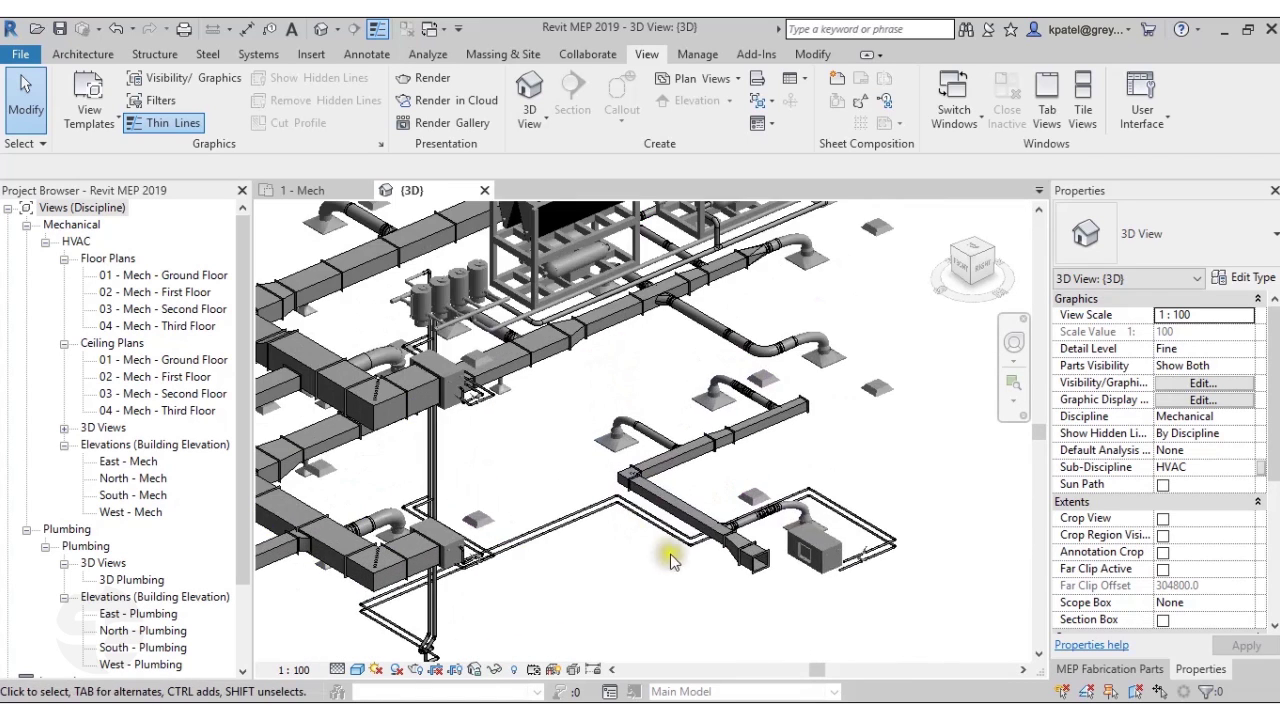
{"action": "middle_click_drag", "start_coordinate": [624, 599], "coordinate": [632, 609]}
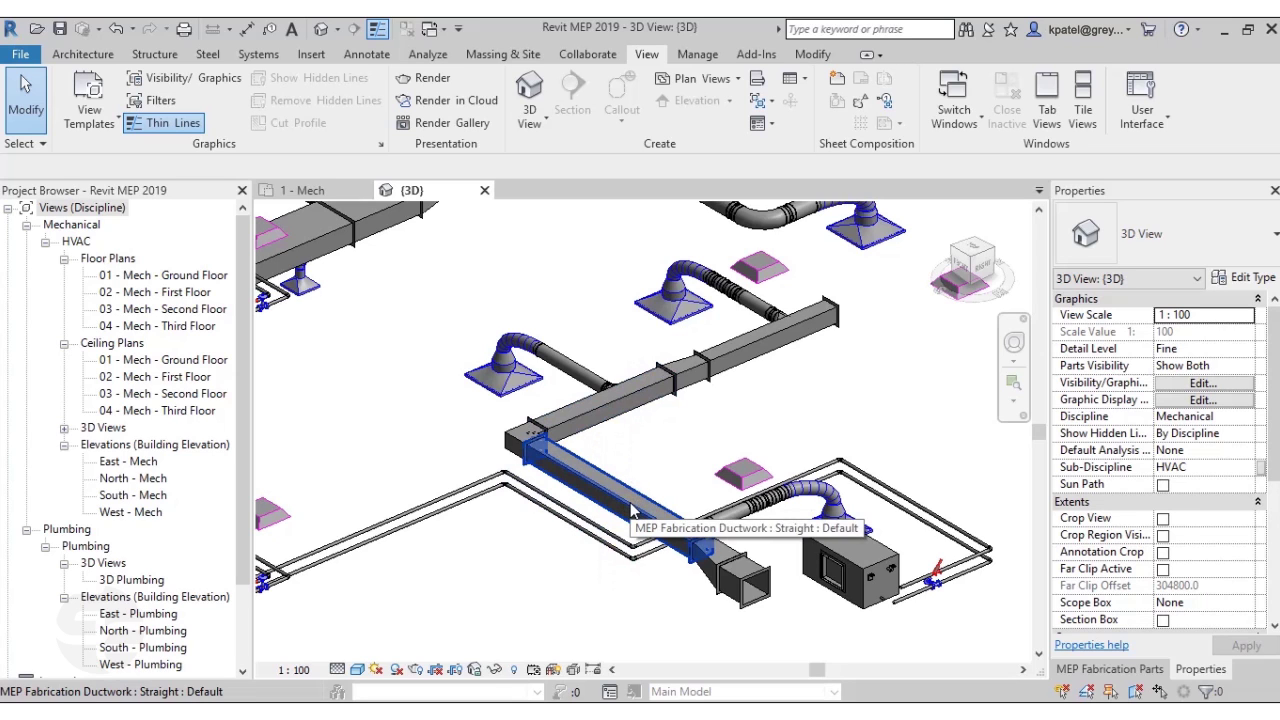
{"action": "key", "text": "Tab"}
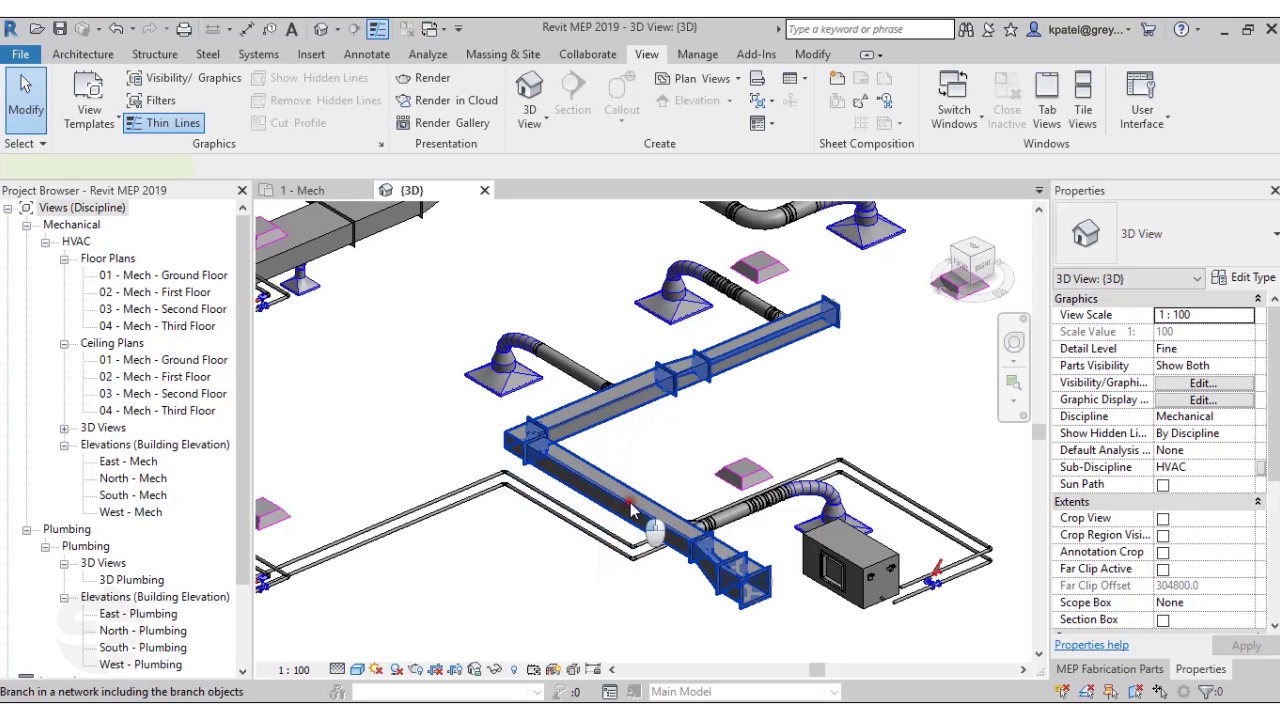
{"action": "left_click", "coordinate": [631, 510]}
{"action": "middle_click_drag", "start_coordinate": [631, 510], "coordinate": [592, 544]}
{"action": "scroll", "coordinate": [632, 540], "scroll_direction": "up", "scroll_amount": 1}
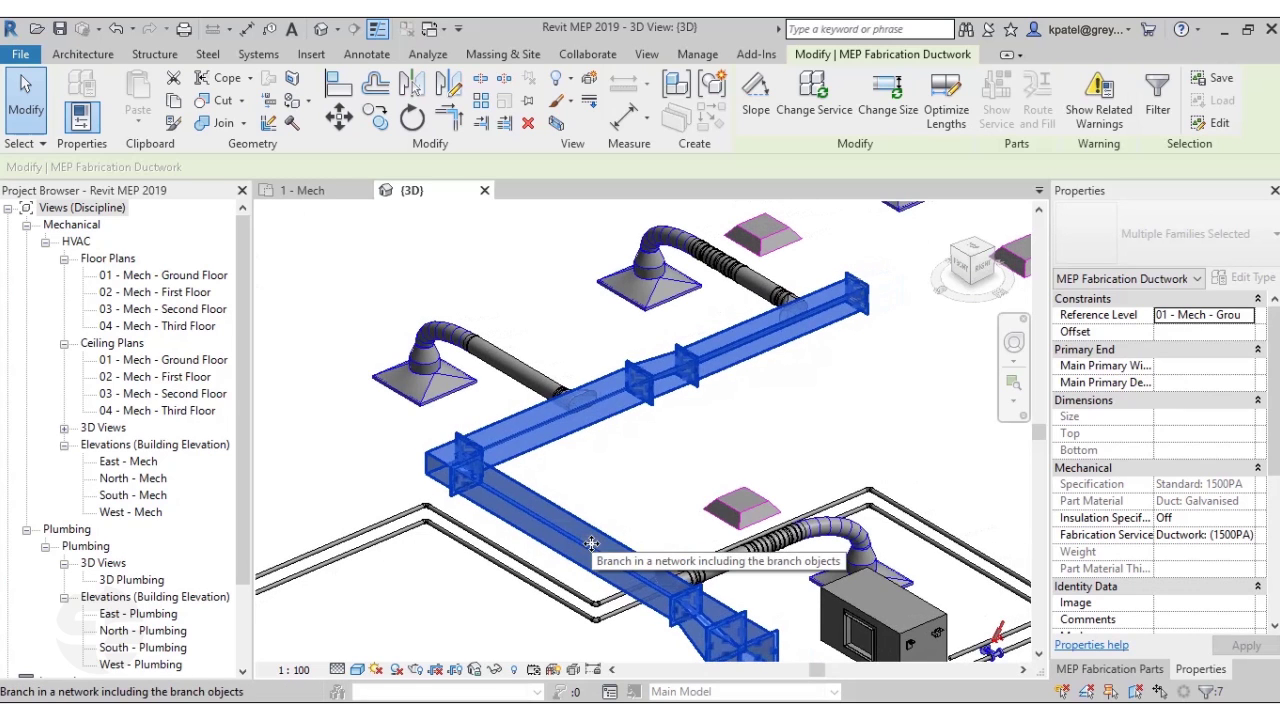
Change the selected duct branch's fabrication service to Ductwork: (2500PA), keeping the Rect group, and finish the service edit.
{"action": "left_click", "coordinate": [820, 110]}
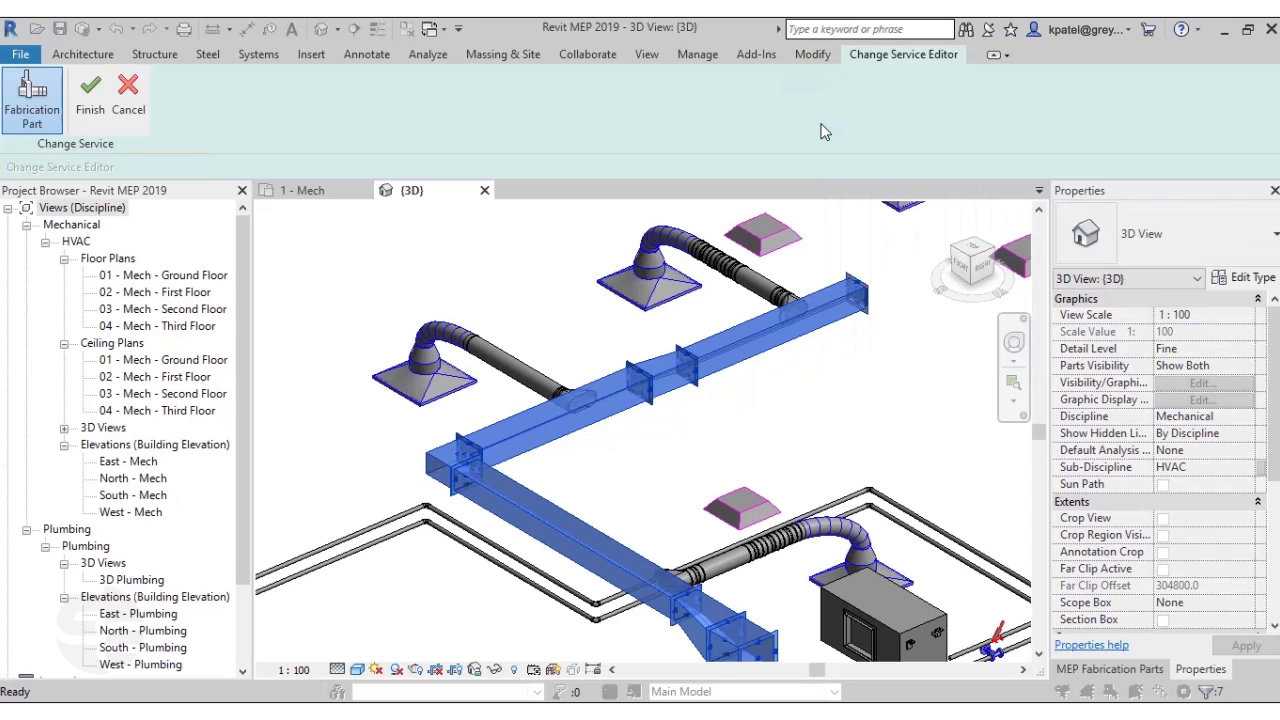
{"action": "left_click", "coordinate": [1110, 670]}
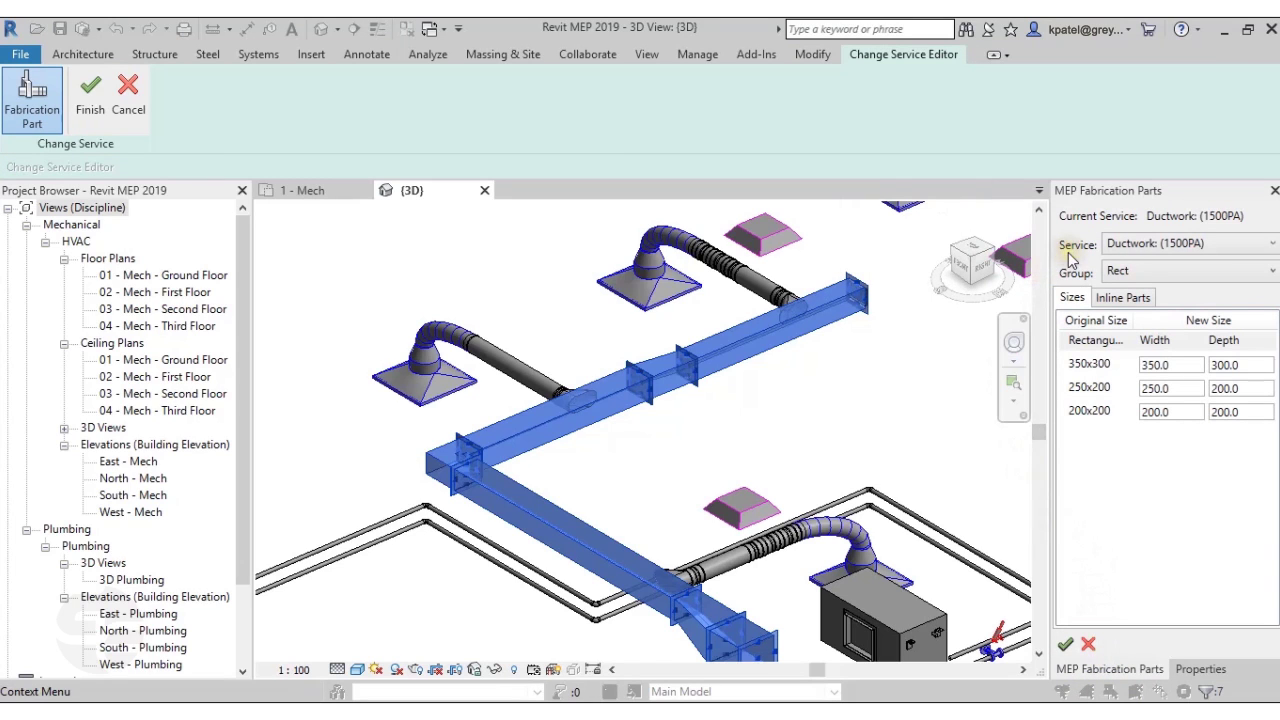
{"action": "left_click", "coordinate": [1131, 246]}
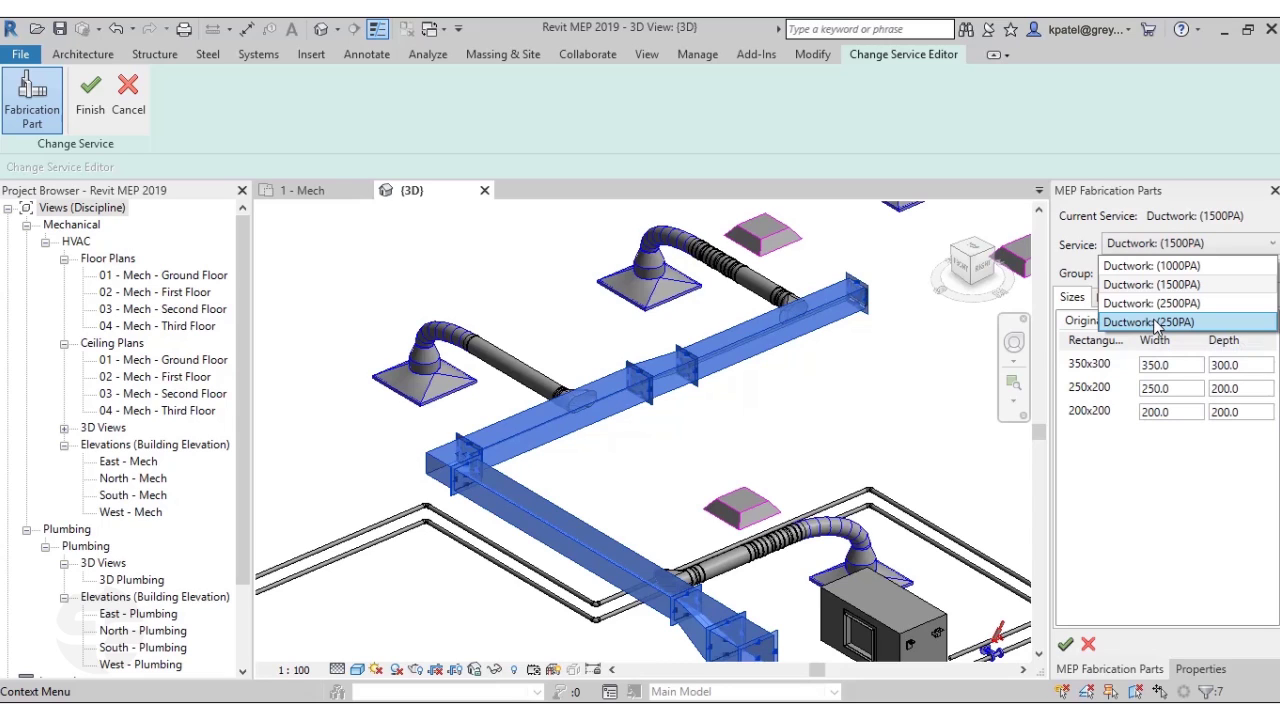
{"action": "left_click", "coordinate": [1150, 285]}
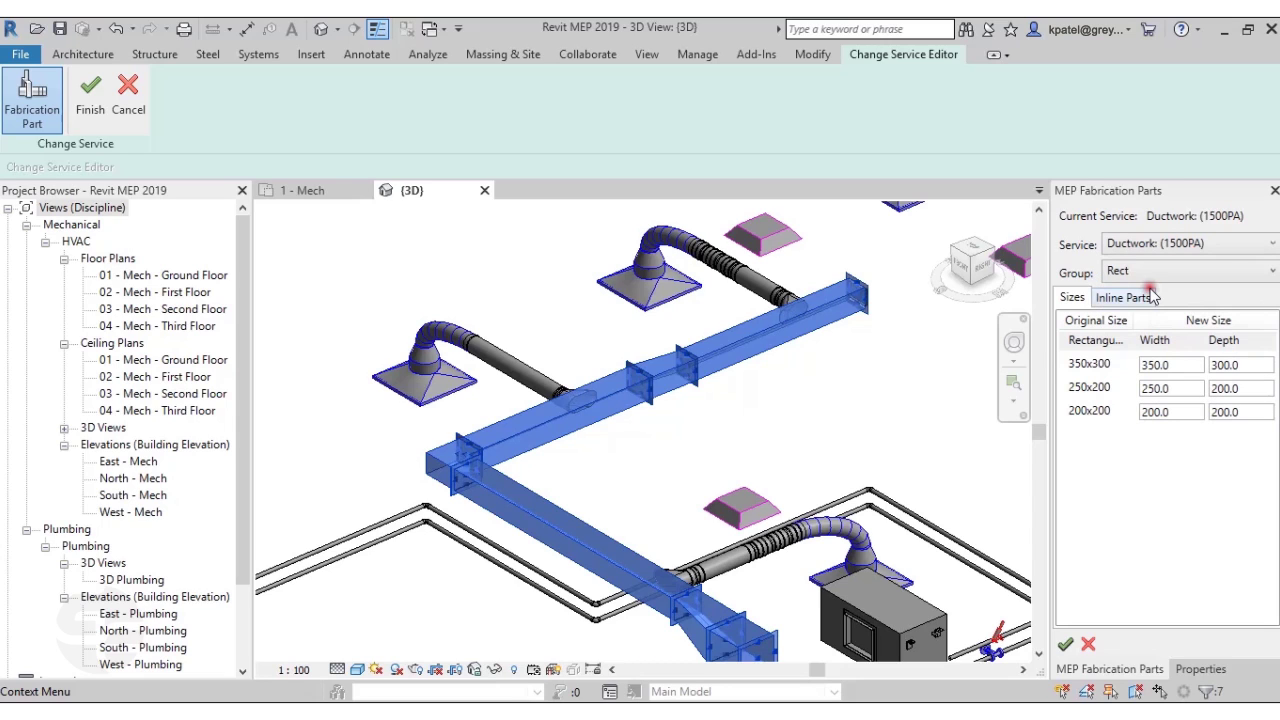
{"action": "left_click", "coordinate": [1155, 243]}
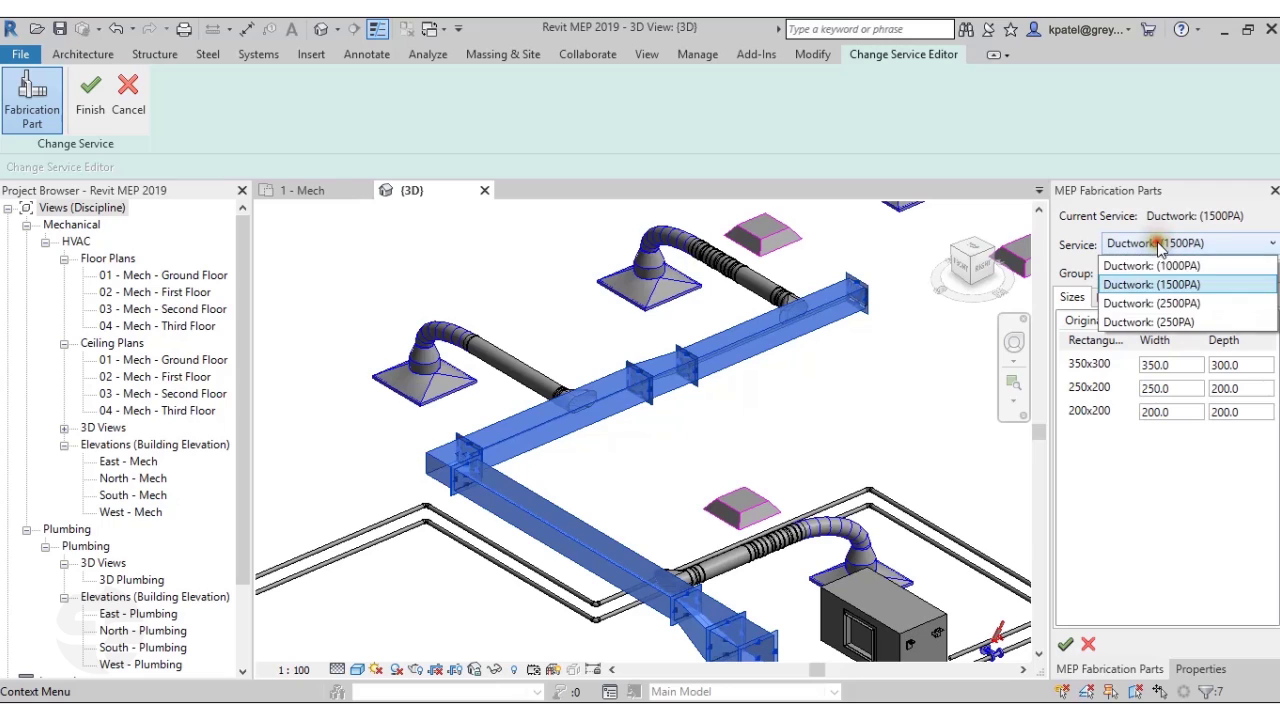
{"action": "left_click", "coordinate": [1175, 303]}
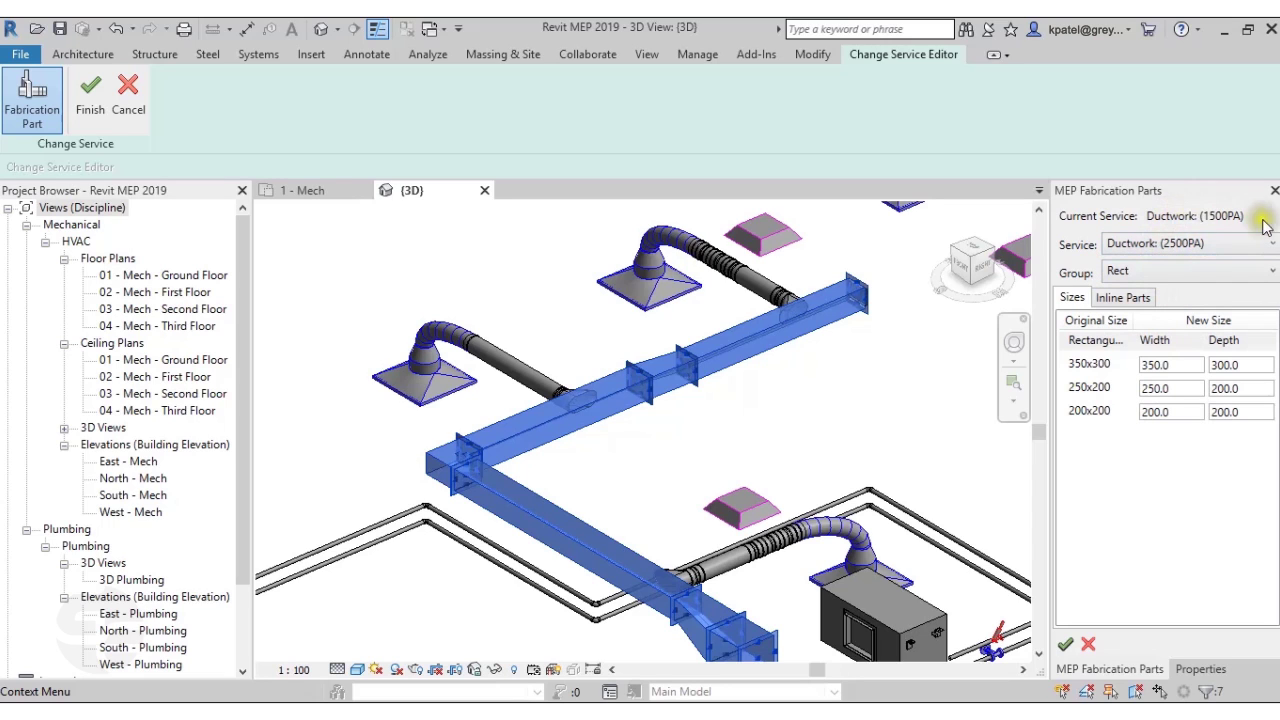
{"action": "left_click", "coordinate": [1207, 247]}
{"action": "left_click", "coordinate": [1203, 247]}
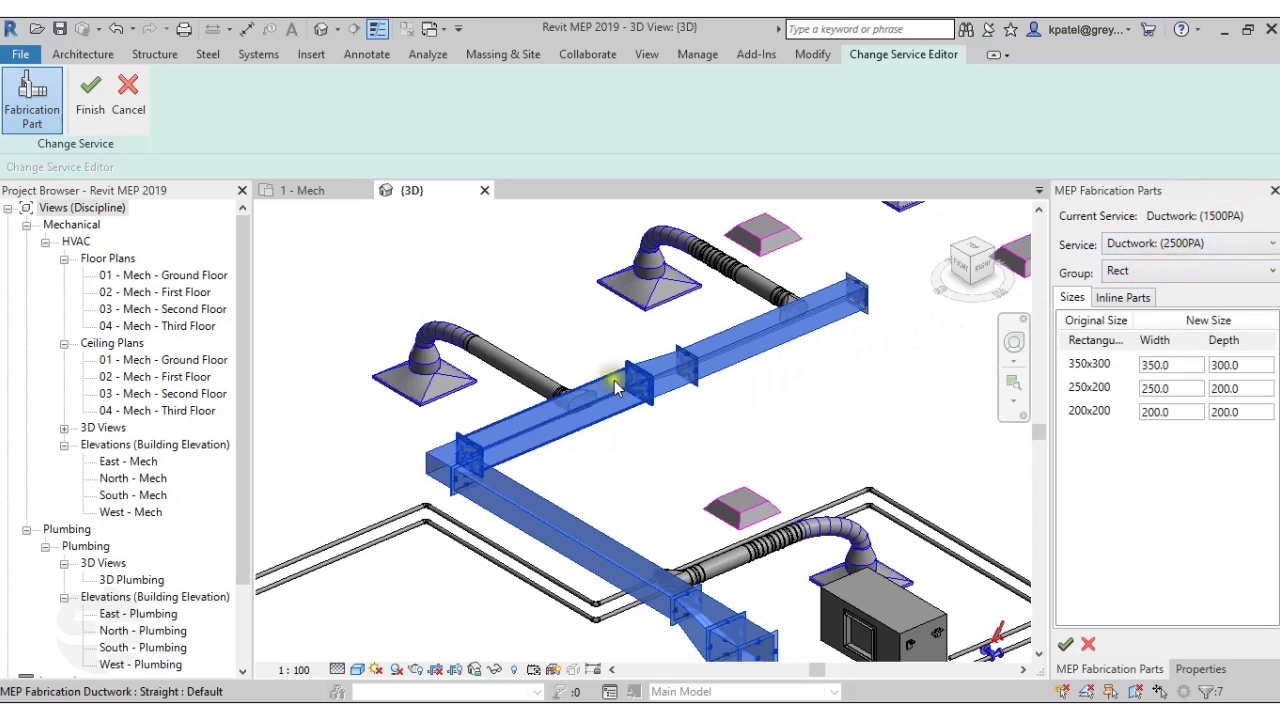
{"action": "left_click", "coordinate": [90, 110]}
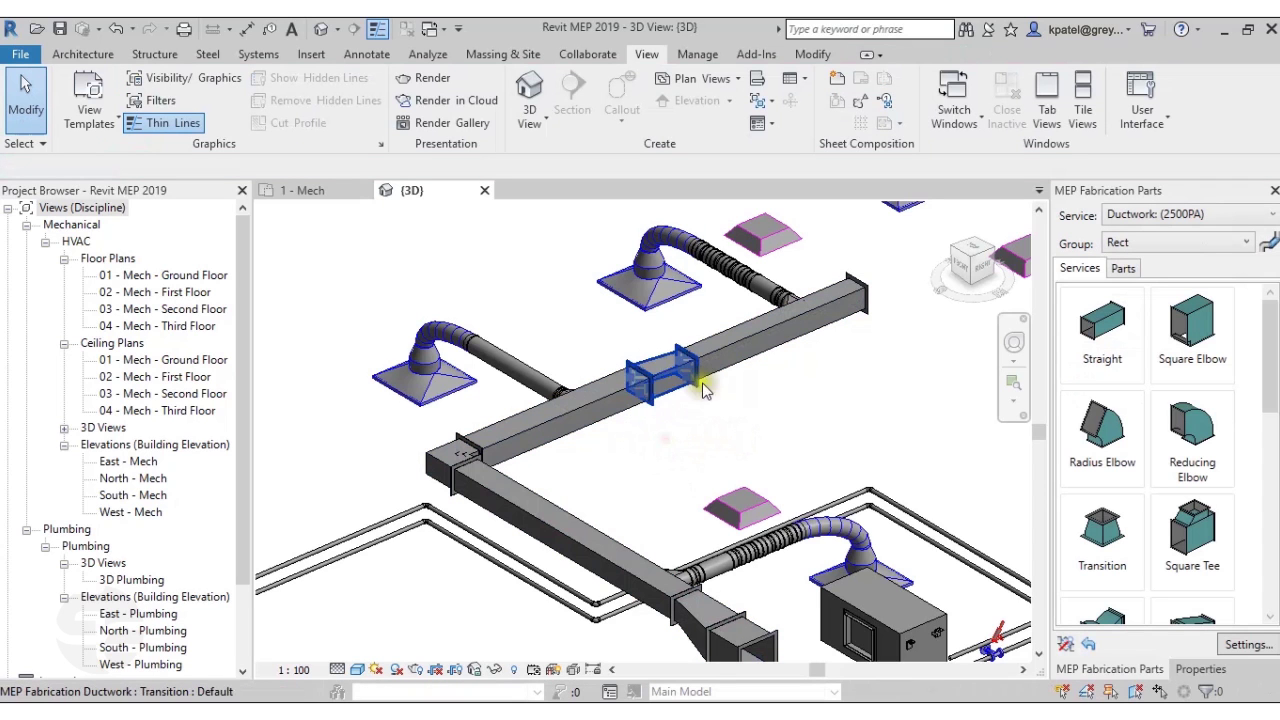
Reselect the whole duct branch to check its fabrication service, and clear the selection.
{"action": "key", "text": "Tab"}
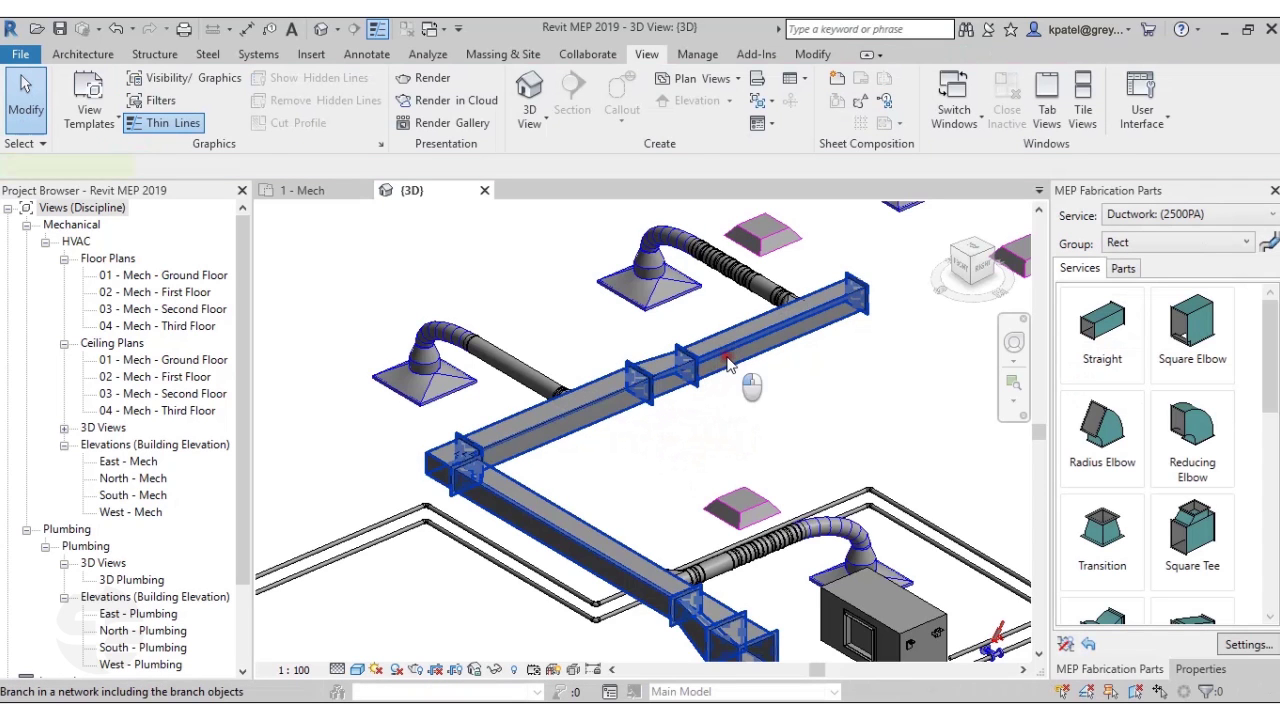
{"action": "left_click", "coordinate": [722, 356]}
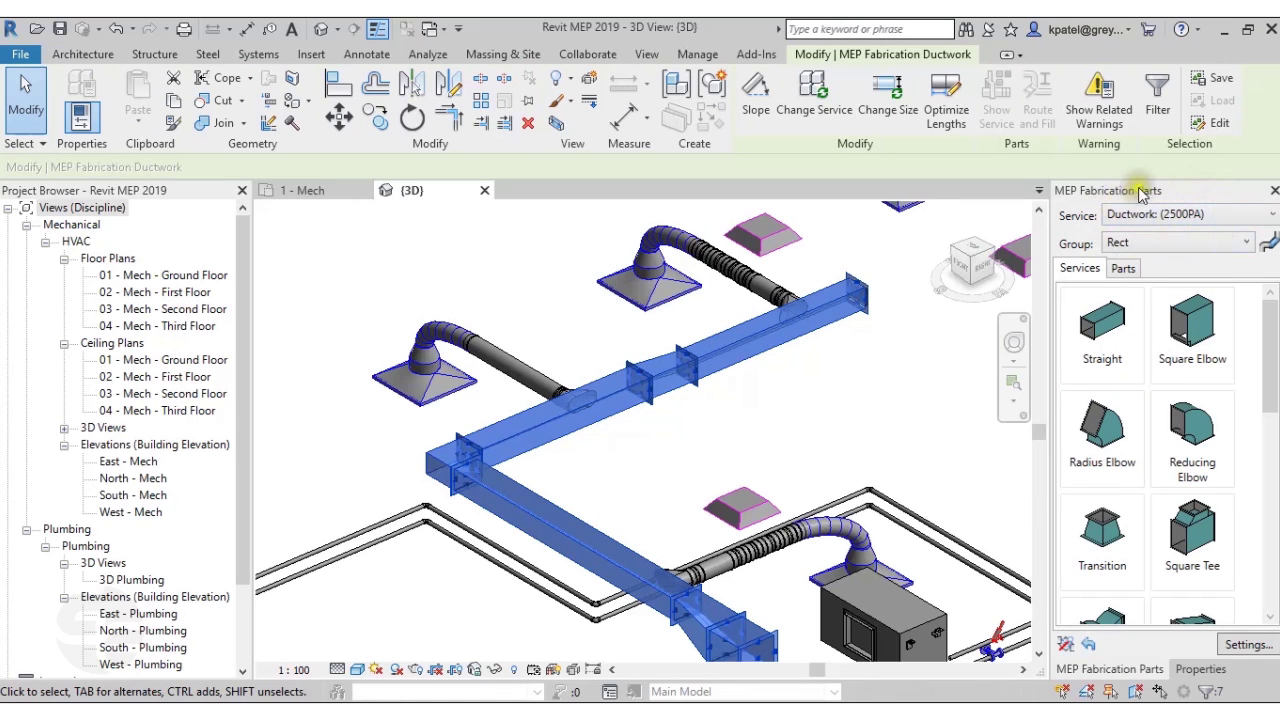
{"action": "left_click", "coordinate": [894, 403]}
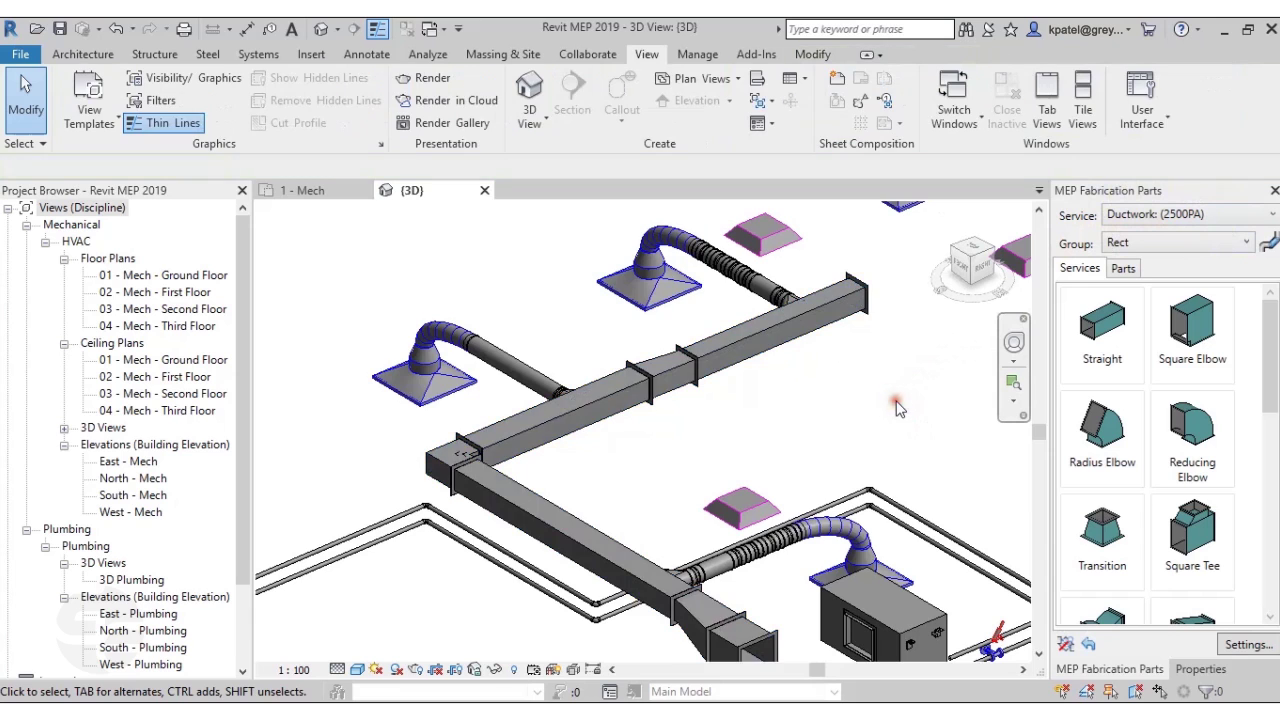
Select the entire upper fabrication pipe run passing below the duct, including its fittings and valve near the AHU.
{"action": "scroll", "coordinate": [894, 403], "scroll_direction": "down", "scroll_amount": 2}
{"action": "middle_click_drag", "start_coordinate": [577, 572], "coordinate": [686, 563]}
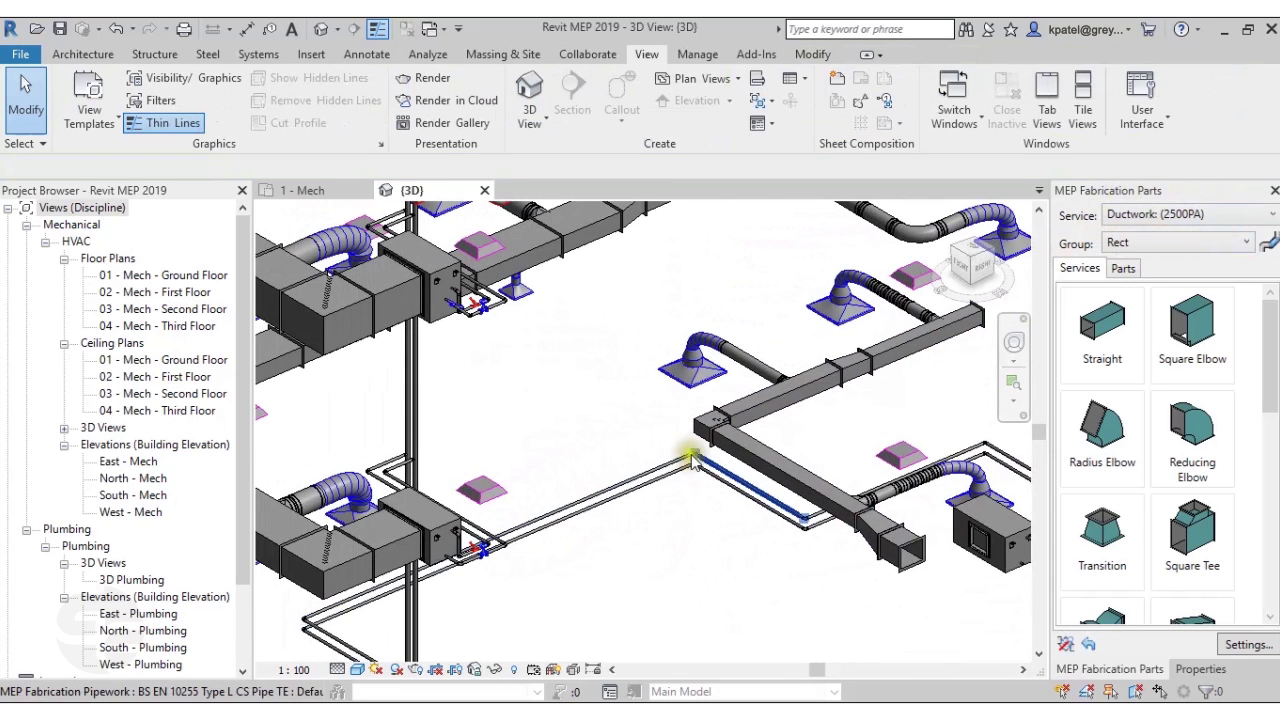
{"action": "scroll", "coordinate": [727, 467], "scroll_direction": "up", "scroll_amount": 3}
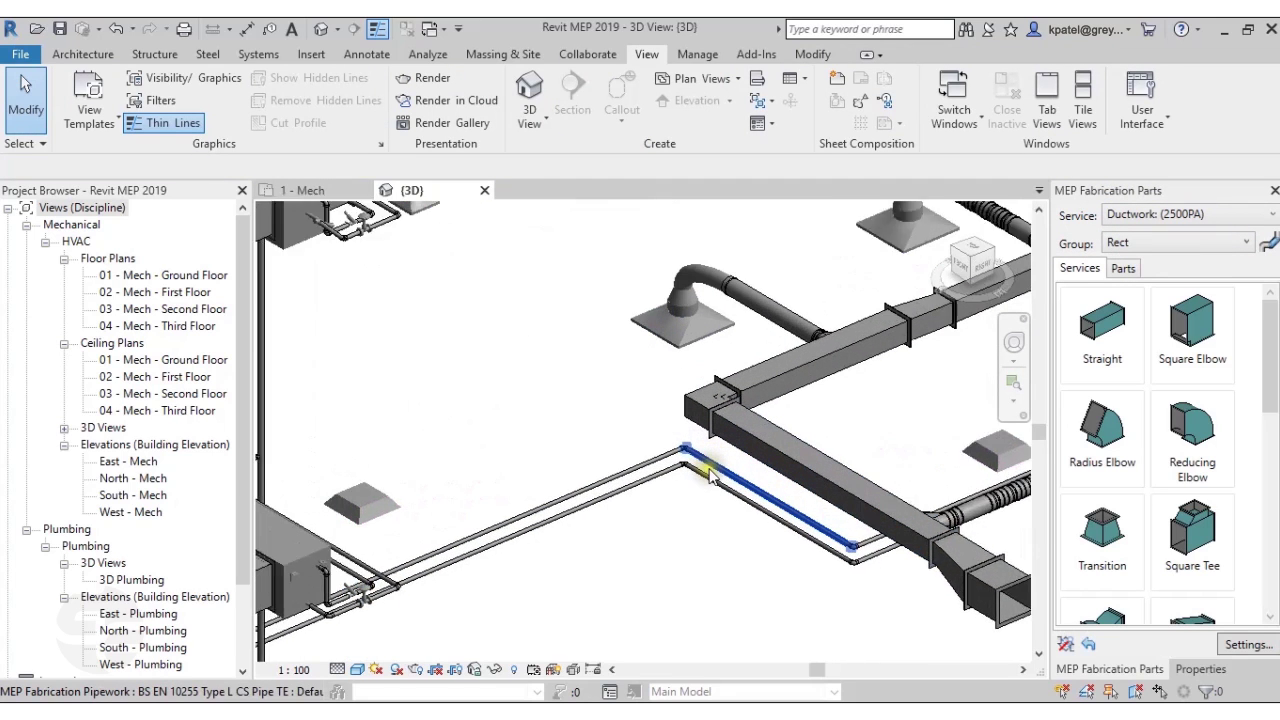
{"action": "key", "text": "Tab"}
{"action": "left_click", "coordinate": [713, 474]}
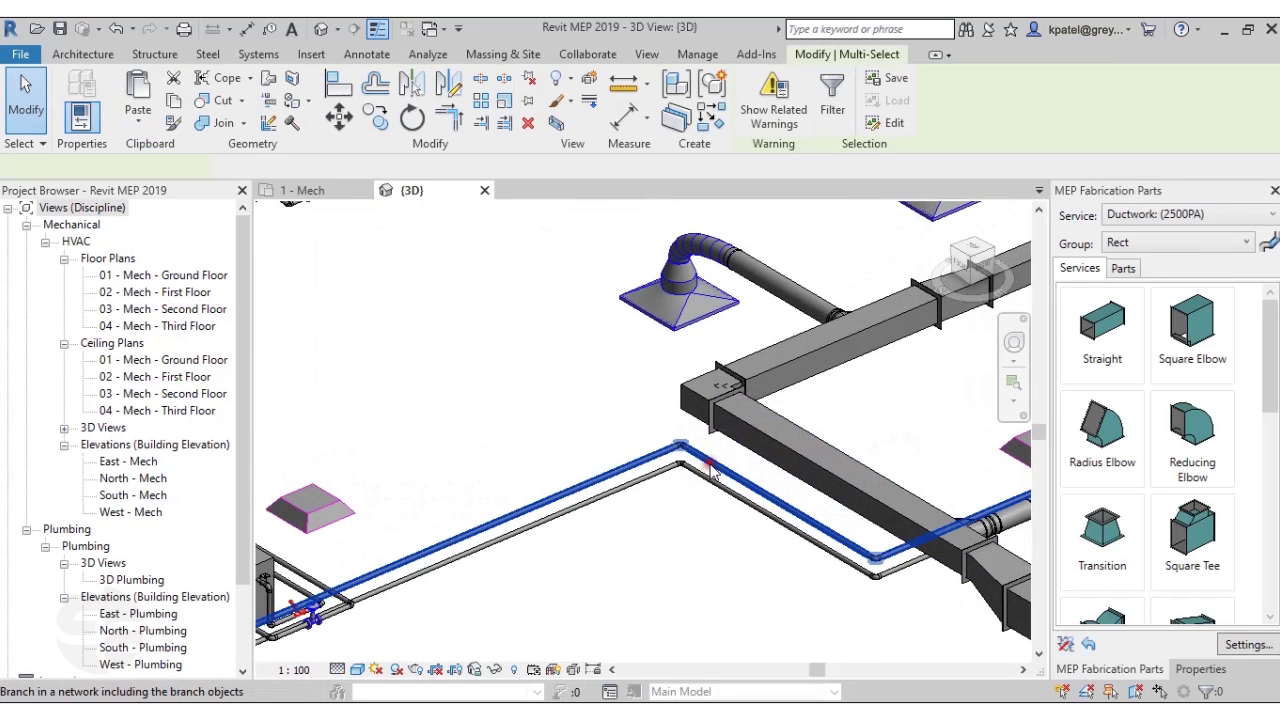
{"action": "scroll", "coordinate": [713, 474], "scroll_direction": "down", "scroll_amount": 5}
{"action": "middle_click_drag", "start_coordinate": [700, 480], "coordinate": [880, 570]}
{"action": "scroll", "coordinate": [880, 570], "scroll_direction": "up", "scroll_amount": 2}
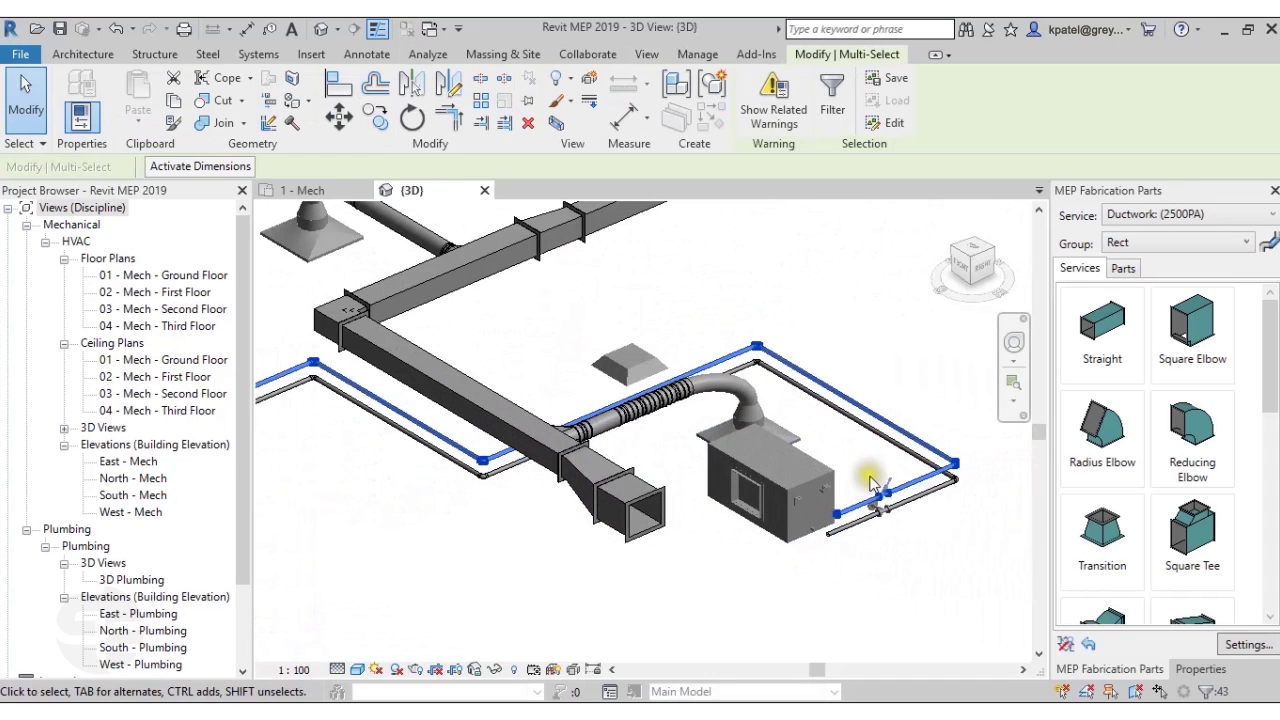
Filter the selected pipe run to keep only MEP Fabrication Pipework, excluding Pipe Accessories.
{"action": "left_click", "coordinate": [832, 100]}
{"action": "left_click", "coordinate": [797, 246]}
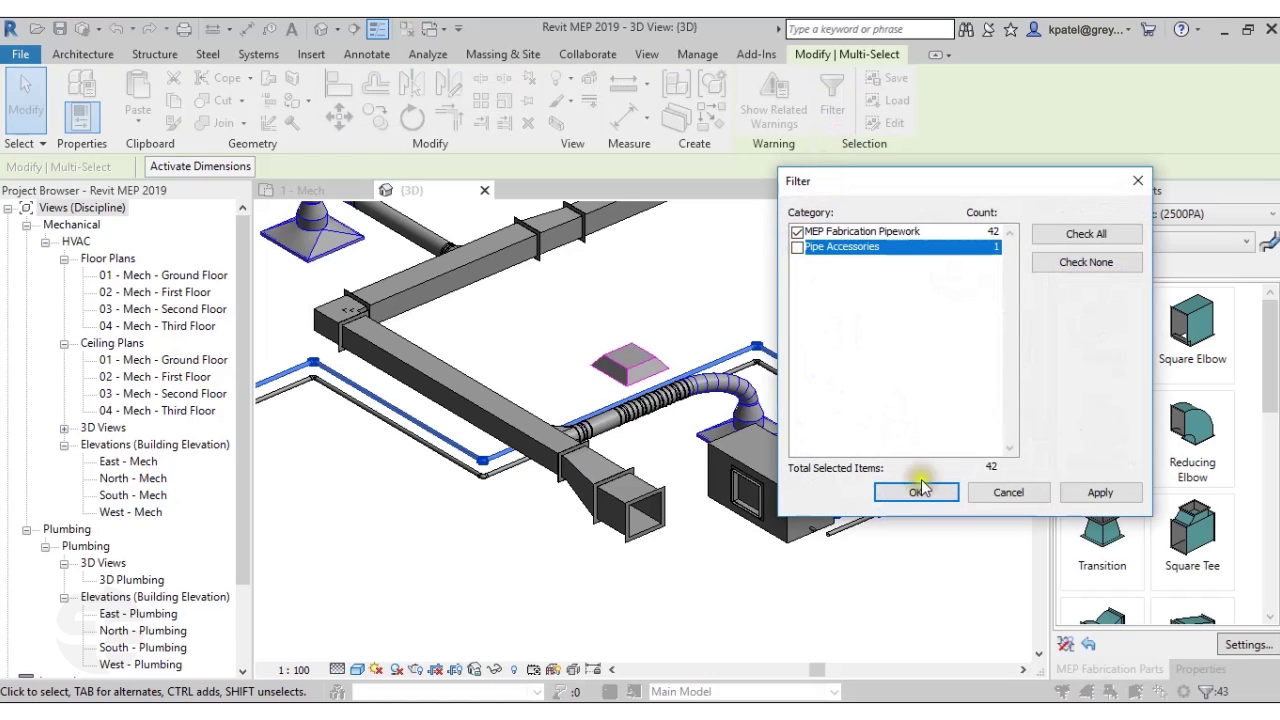
{"action": "left_click", "coordinate": [916, 492]}
Run Change Service on the filtered pipework with Piping: WeldedXThreaded and the Fittings group, keeping diameters 50 and 25, and finish.
{"action": "scroll", "coordinate": [926, 547], "scroll_direction": "down", "scroll_amount": 5}
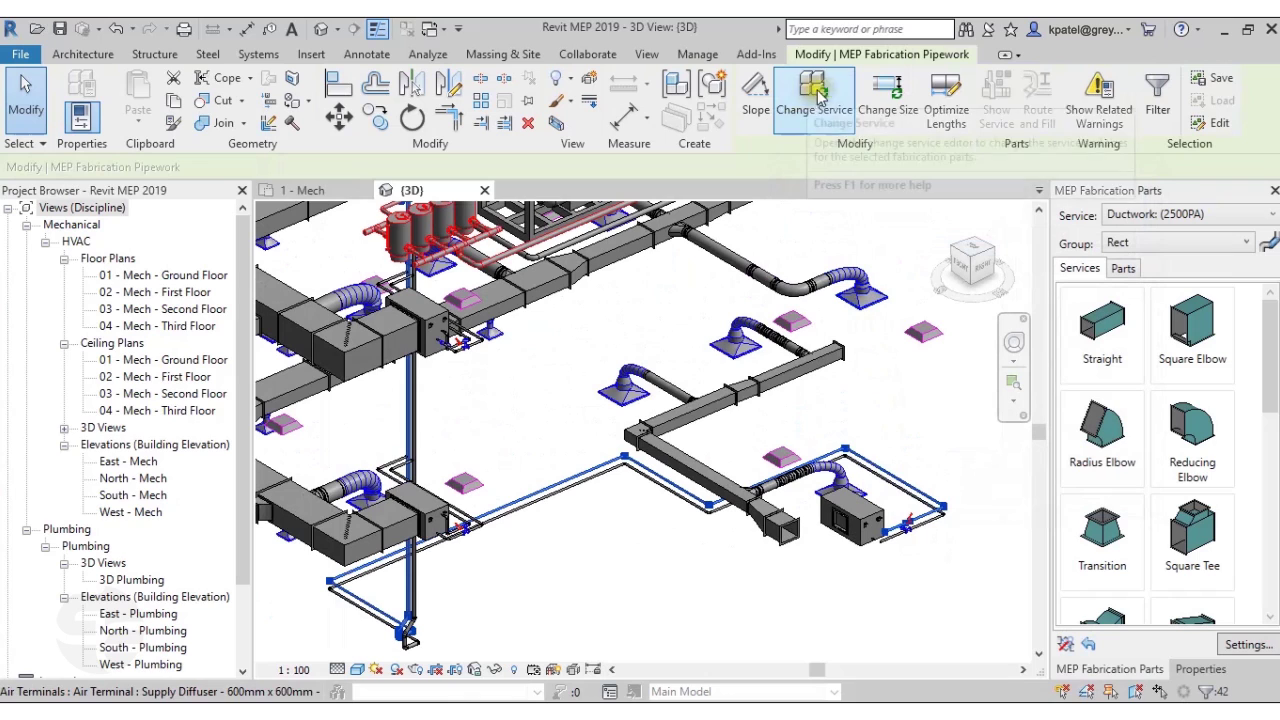
{"action": "left_click", "coordinate": [815, 105]}
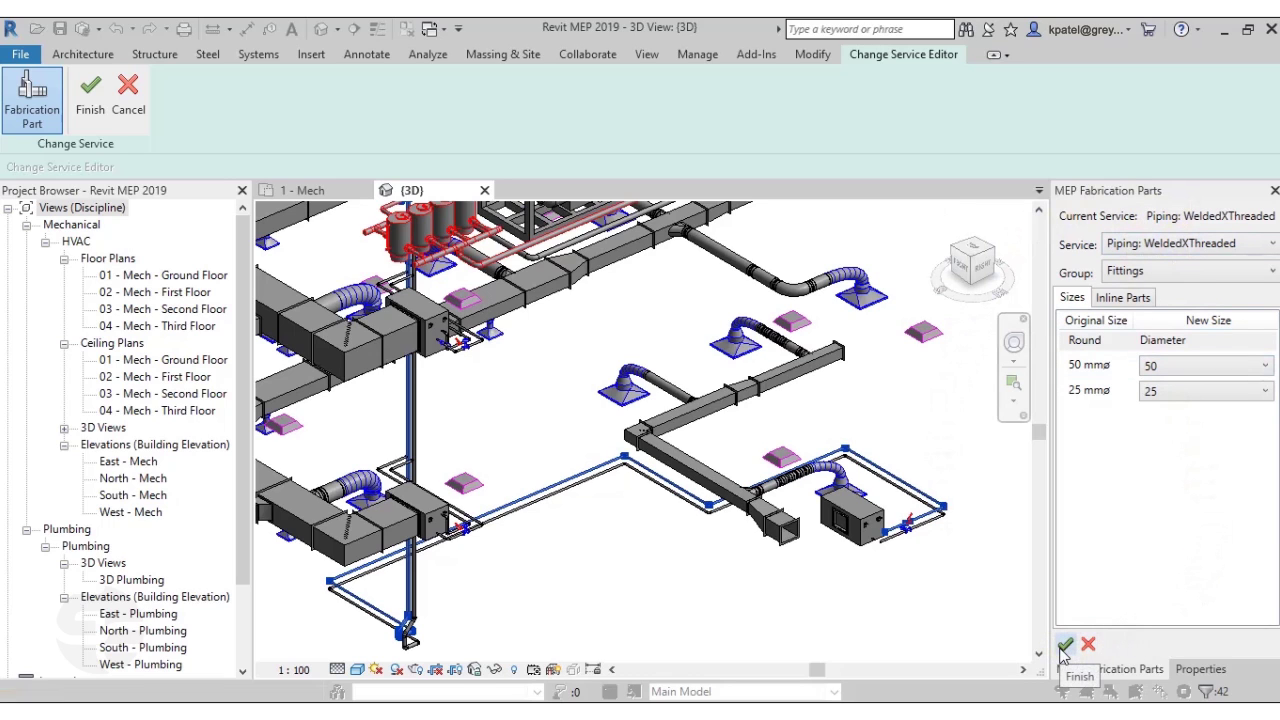
{"action": "left_click", "coordinate": [97, 84]}
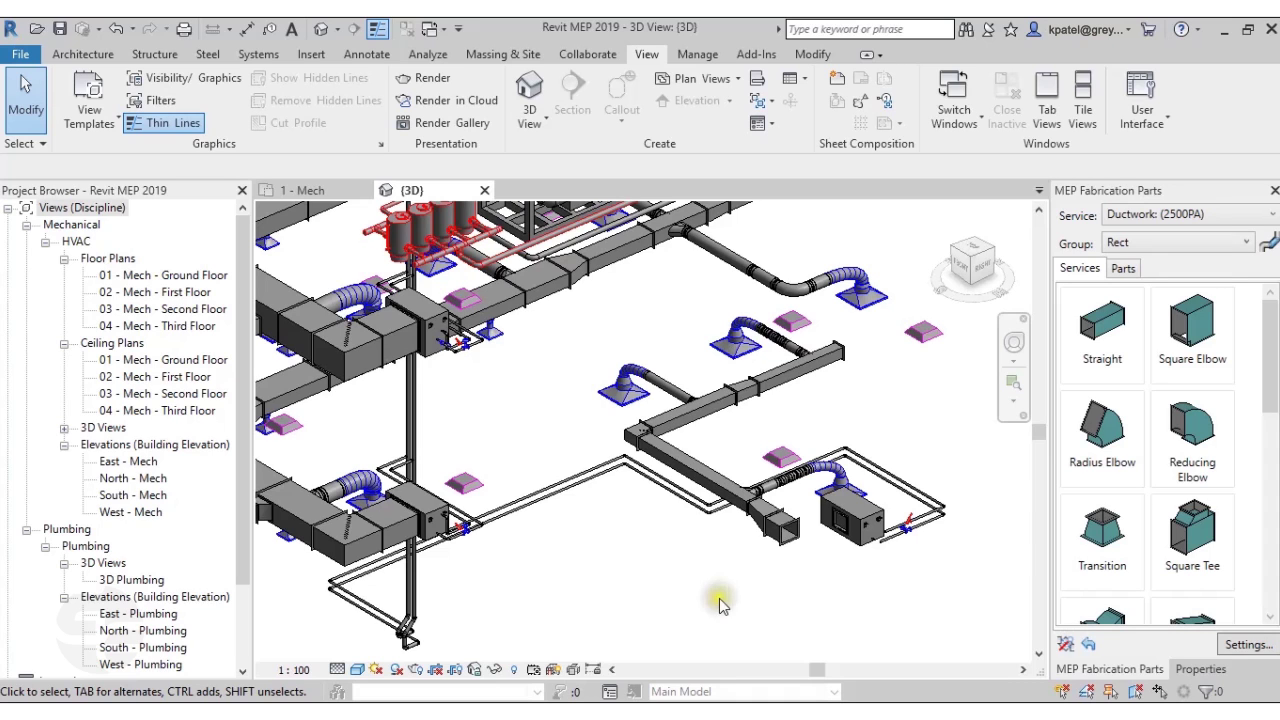
Select the whole rectangular fabrication duct branch near the ground-floor AHU and open it in the Change Size editor.
{"action": "middle_click_drag", "start_coordinate": [618, 581], "coordinate": [534, 586]}
{"action": "scroll", "coordinate": [673, 578], "scroll_direction": "up", "scroll_amount": 3}
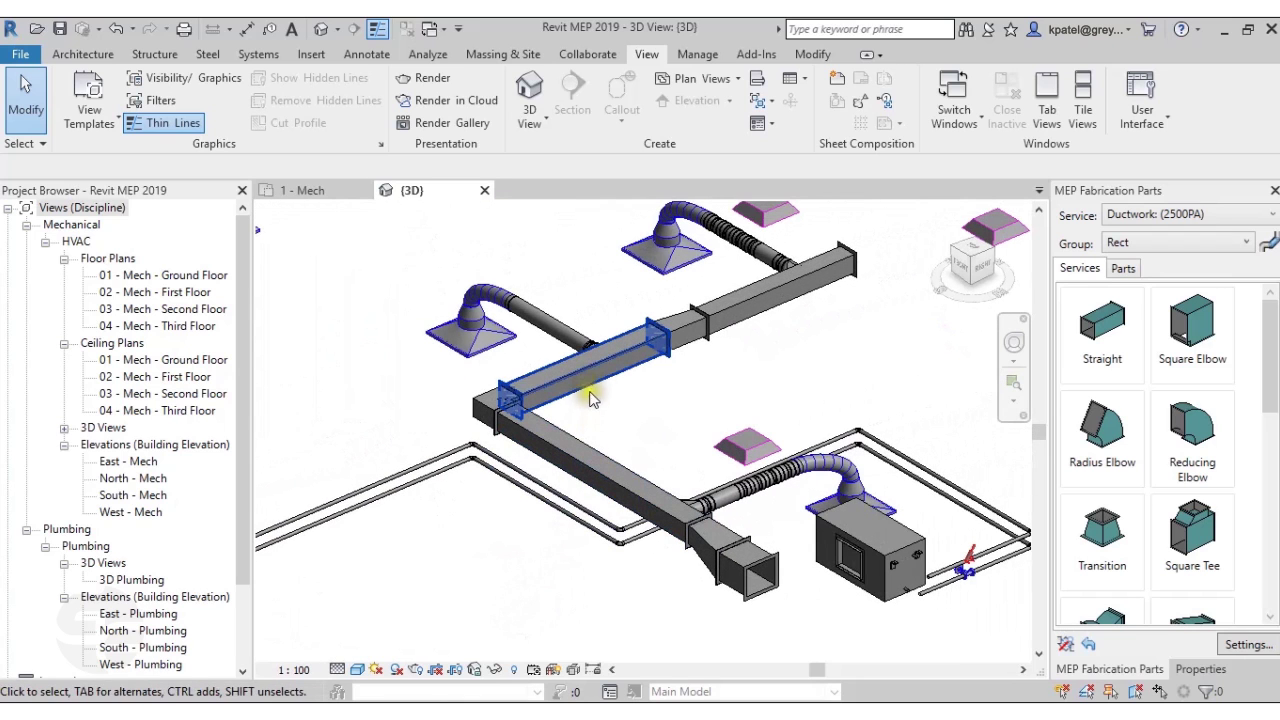
{"action": "key", "text": "Tab"}
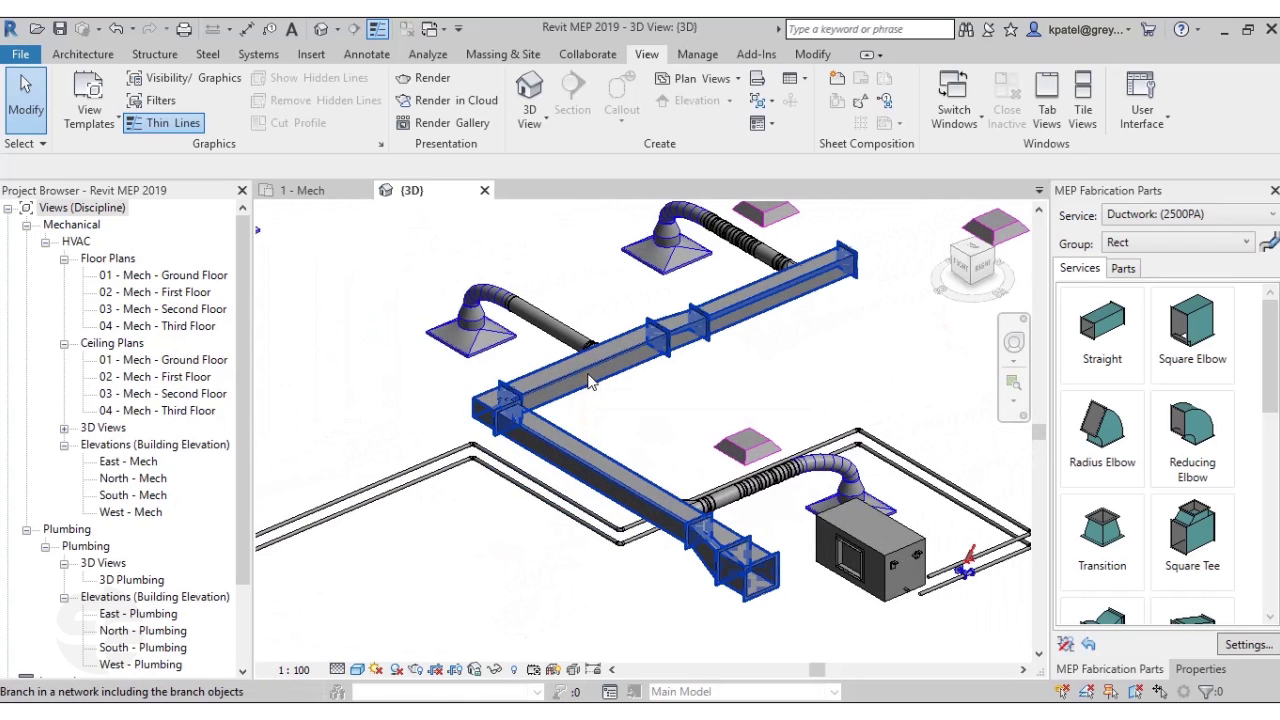
{"action": "left_click", "coordinate": [589, 381]}
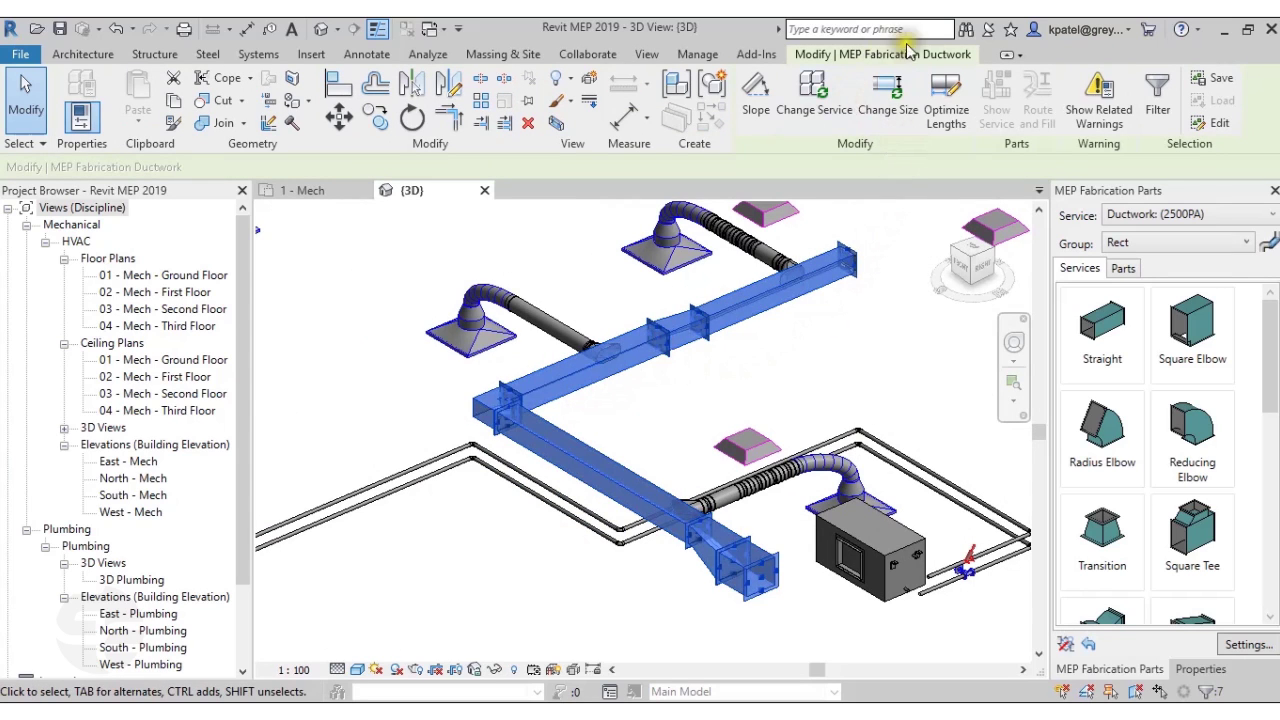
{"action": "left_click", "coordinate": [879, 125]}
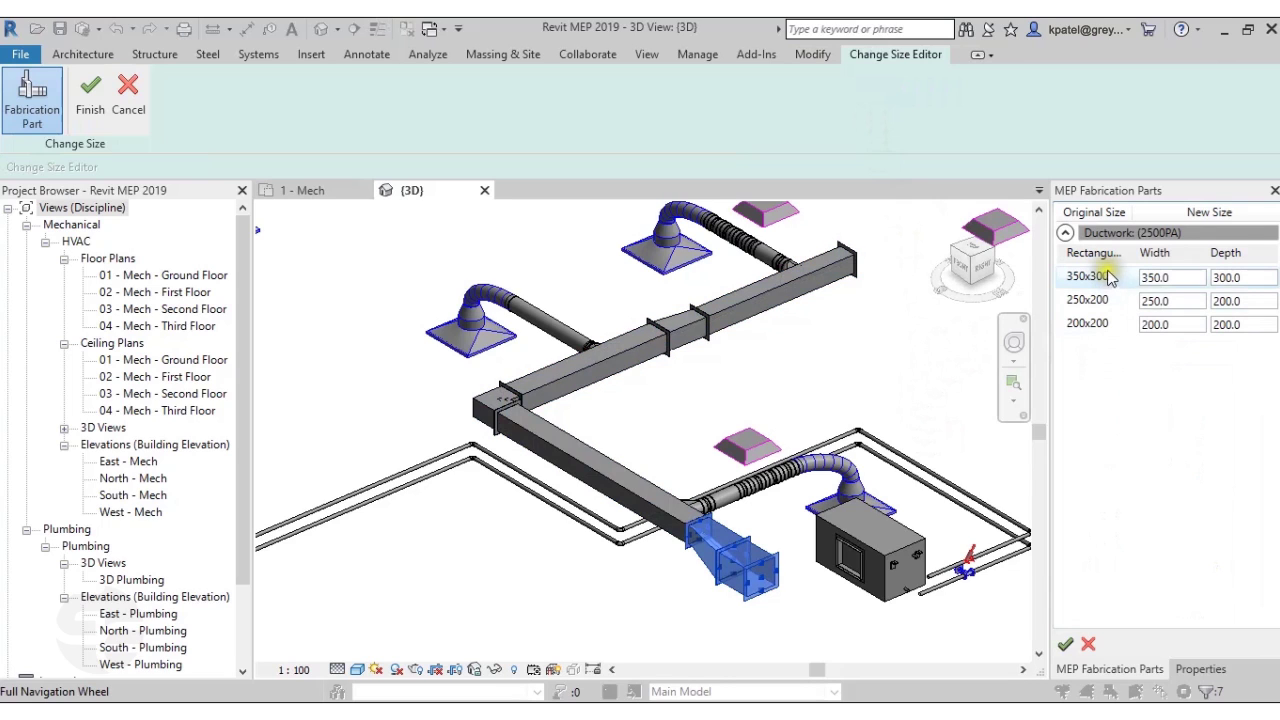
Highlight the duct sections belonging to each original size in turn: 350x300, 250x200 and 200x200.
{"action": "left_click", "coordinate": [1104, 325]}
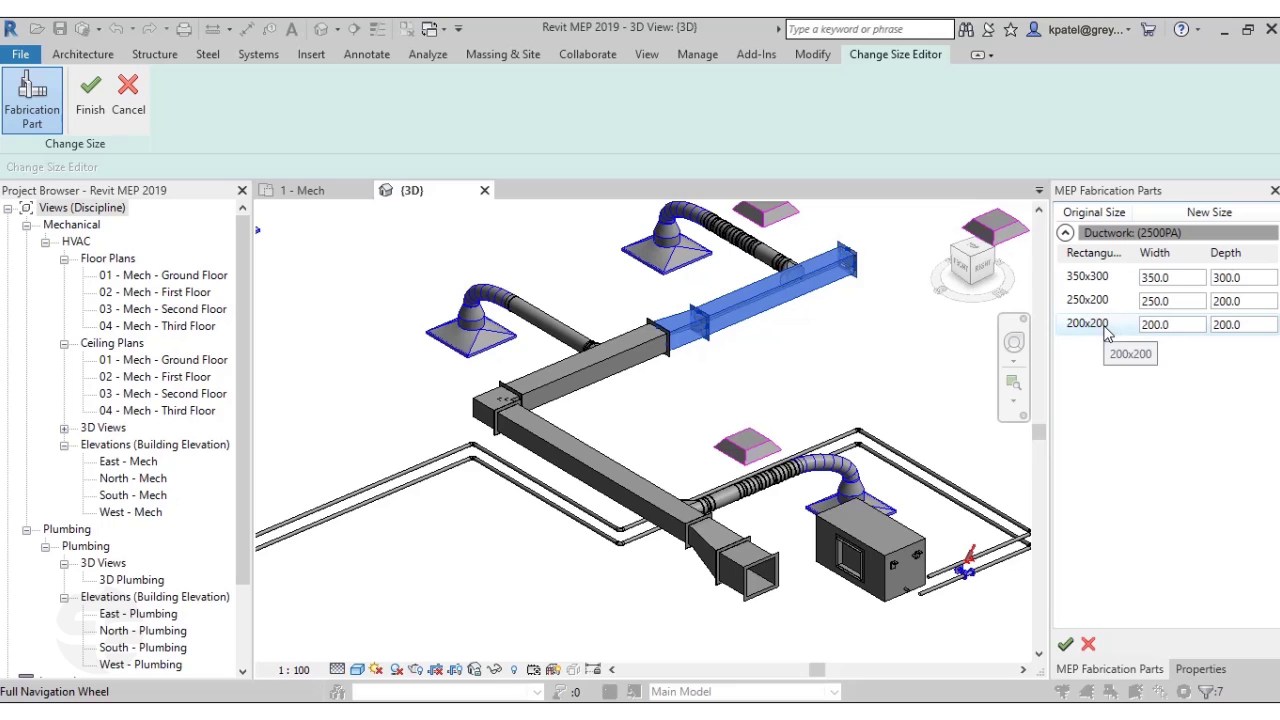
{"action": "left_click", "coordinate": [1090, 302]}
{"action": "left_click", "coordinate": [1098, 280]}
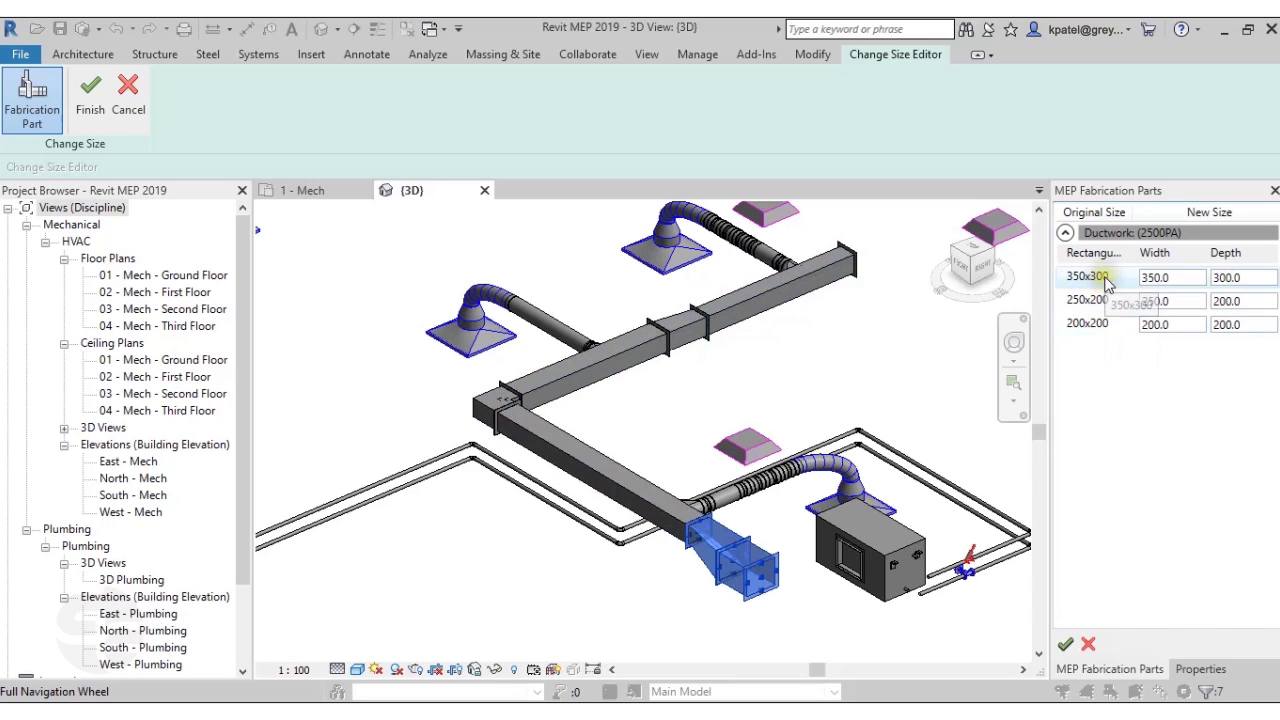
{"action": "left_click", "coordinate": [1105, 300]}
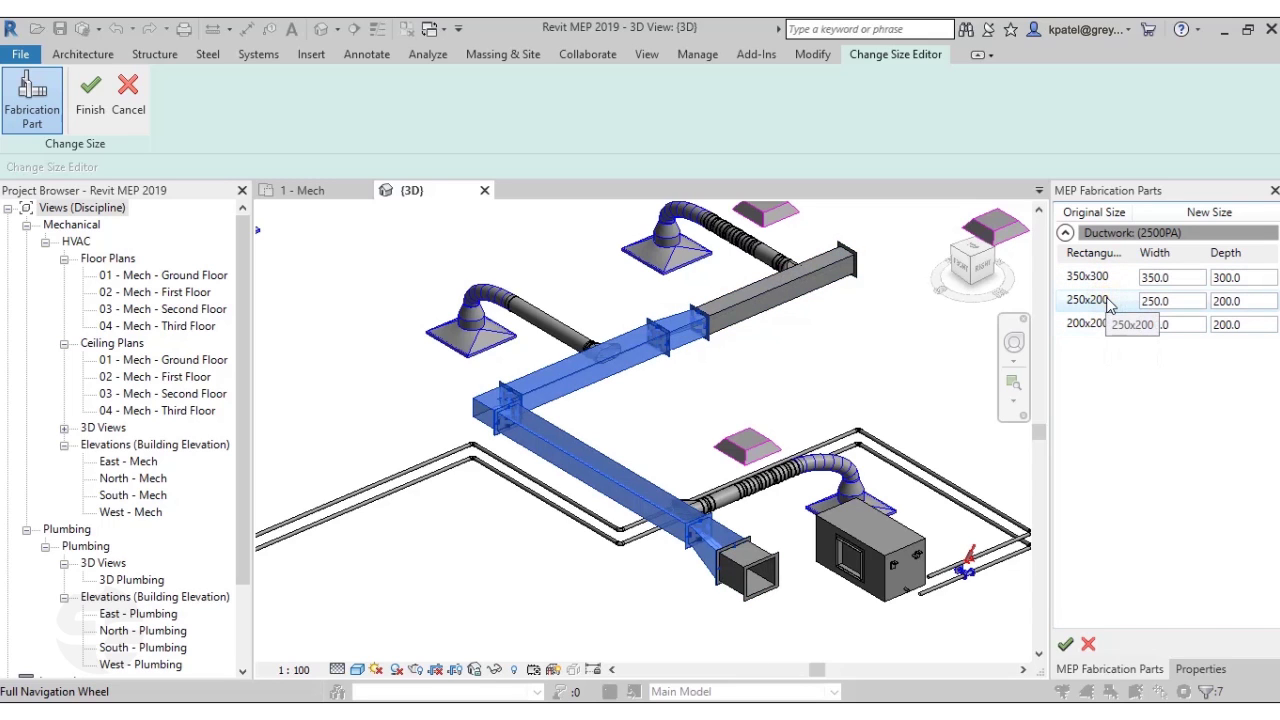
{"action": "left_click", "coordinate": [1100, 323]}
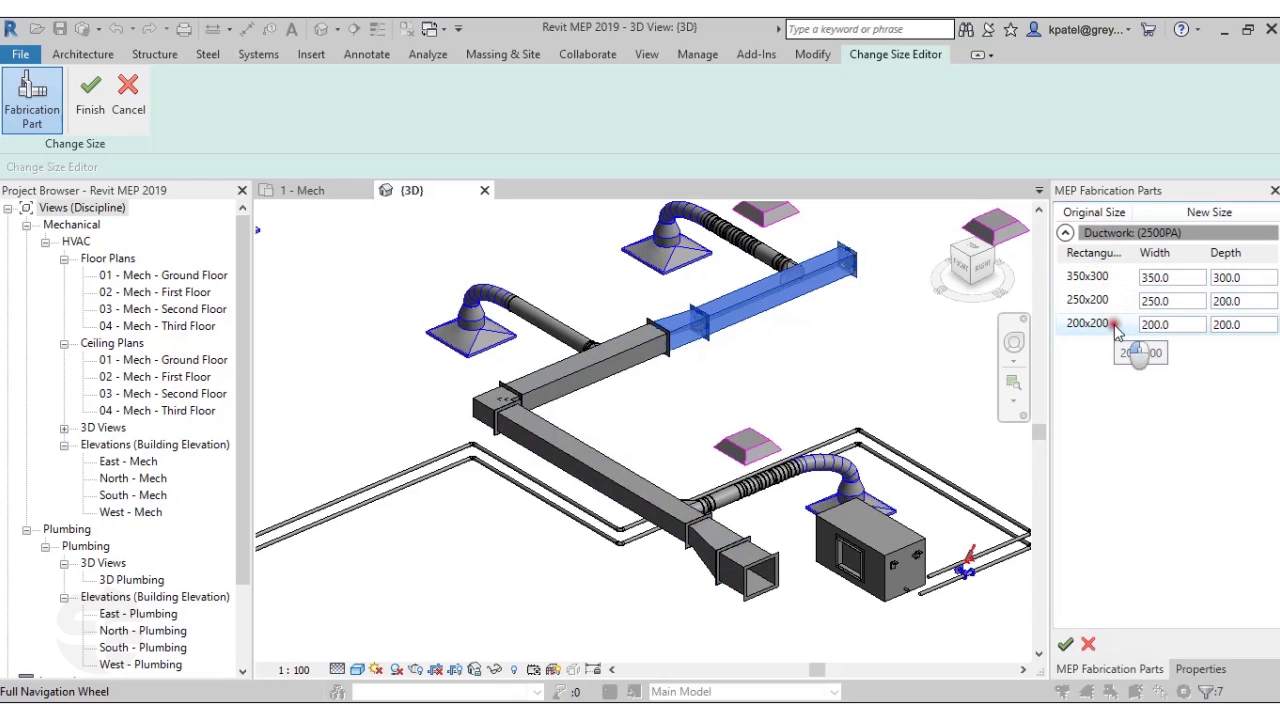
Set the new depth of the 200x200 duct sections to 150 and finish the size edit.
{"action": "left_click", "coordinate": [1206, 325]}
{"action": "type", "text": "150"}
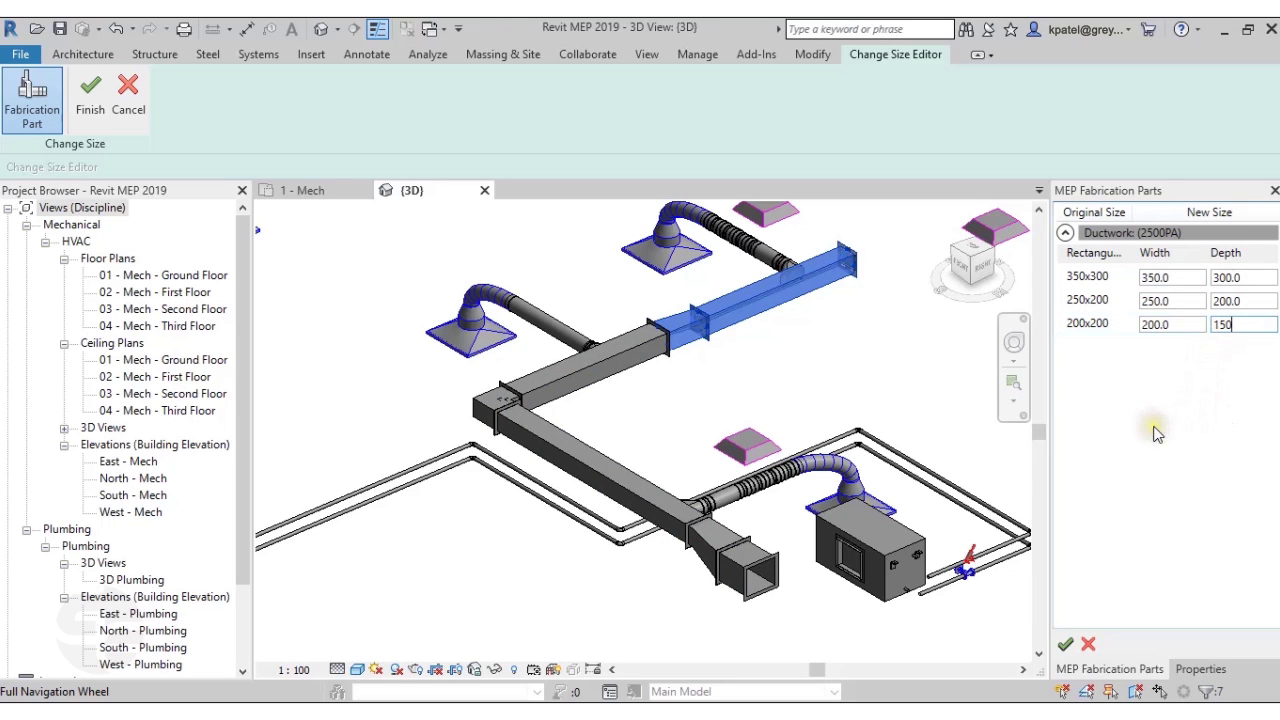
{"action": "left_click", "coordinate": [1066, 645]}
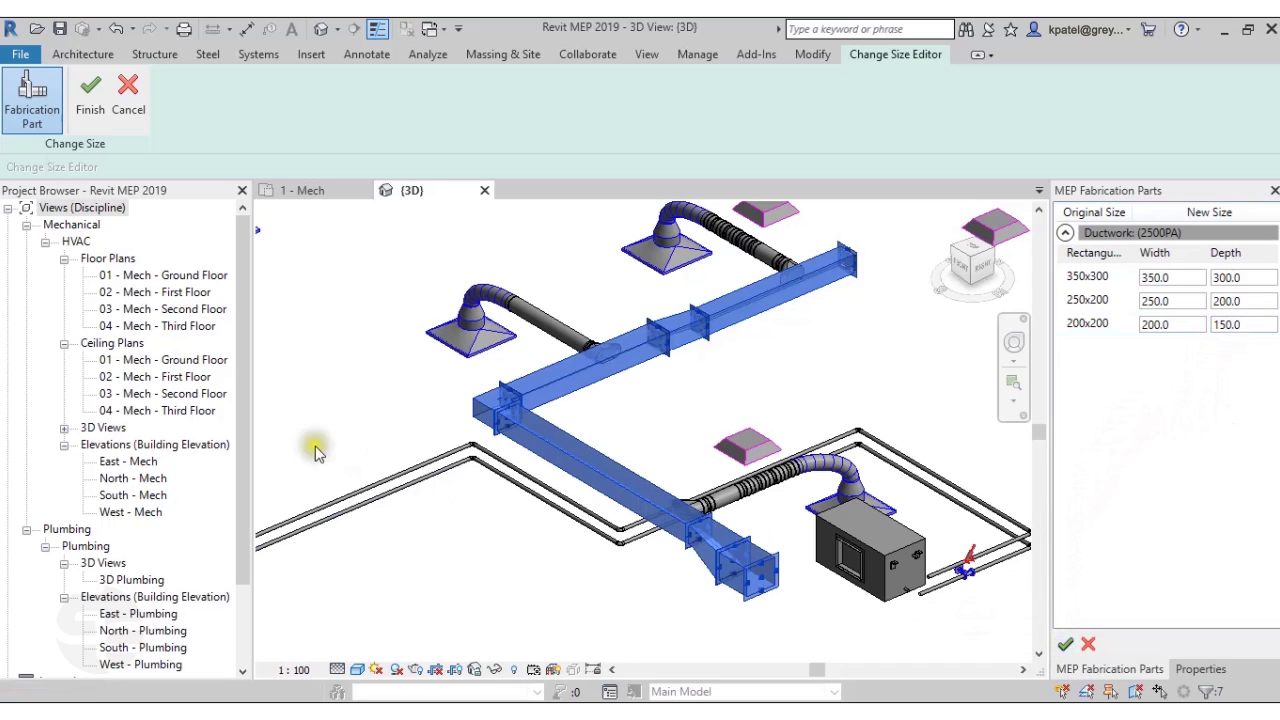
{"action": "left_click", "coordinate": [90, 100]}
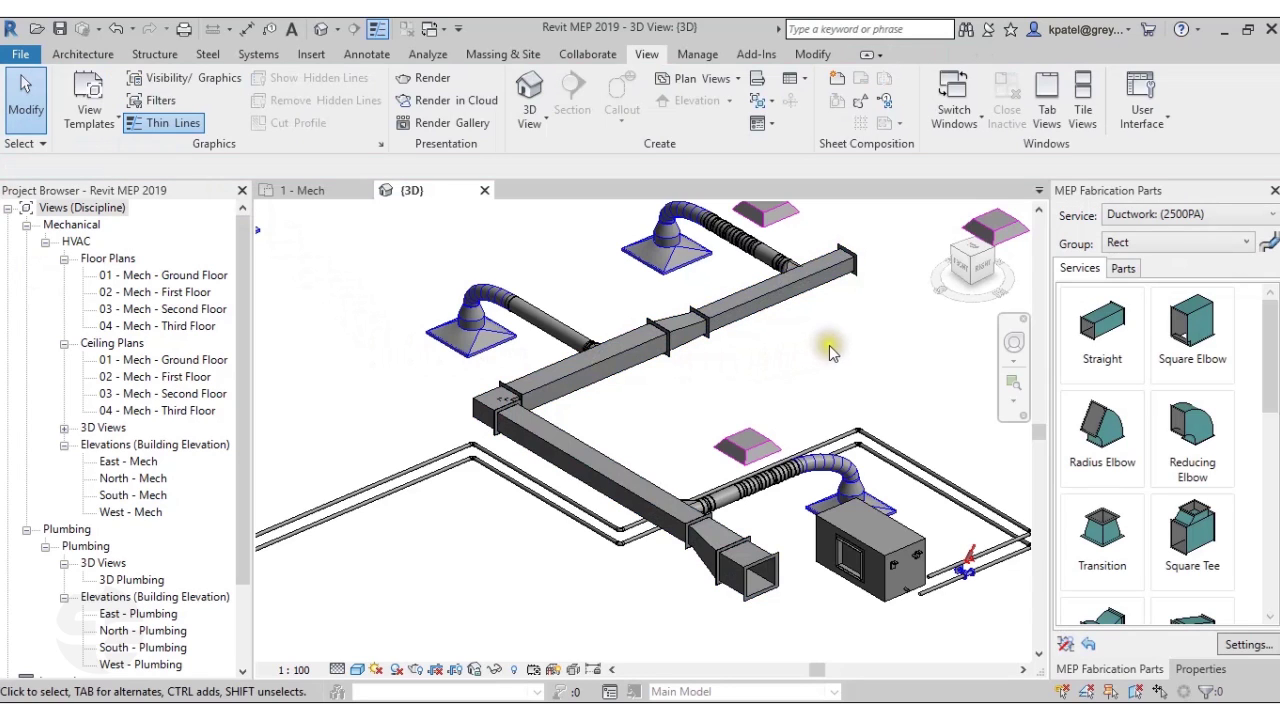
Check the primary width and depth of the straight duct at the branch's far end, and clear the selection.
{"action": "left_click", "coordinate": [803, 292]}
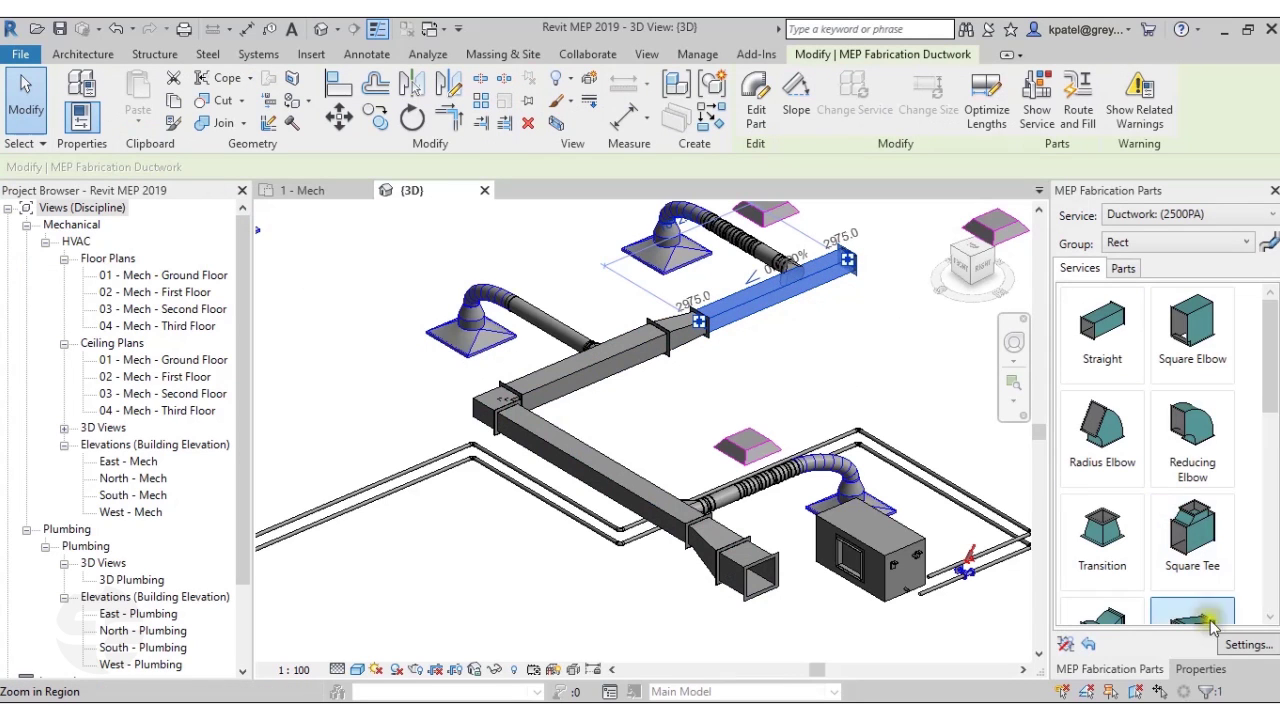
{"action": "left_click", "coordinate": [1200, 669]}
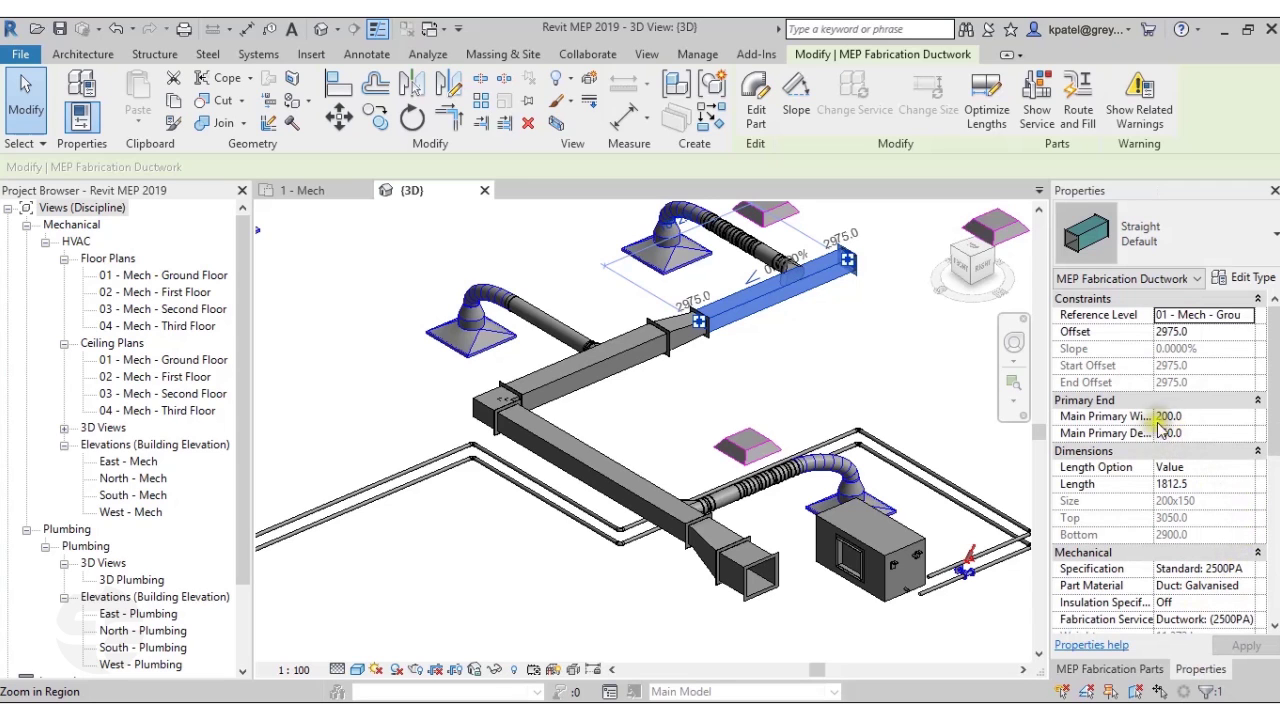
{"action": "left_click", "coordinate": [868, 354]}
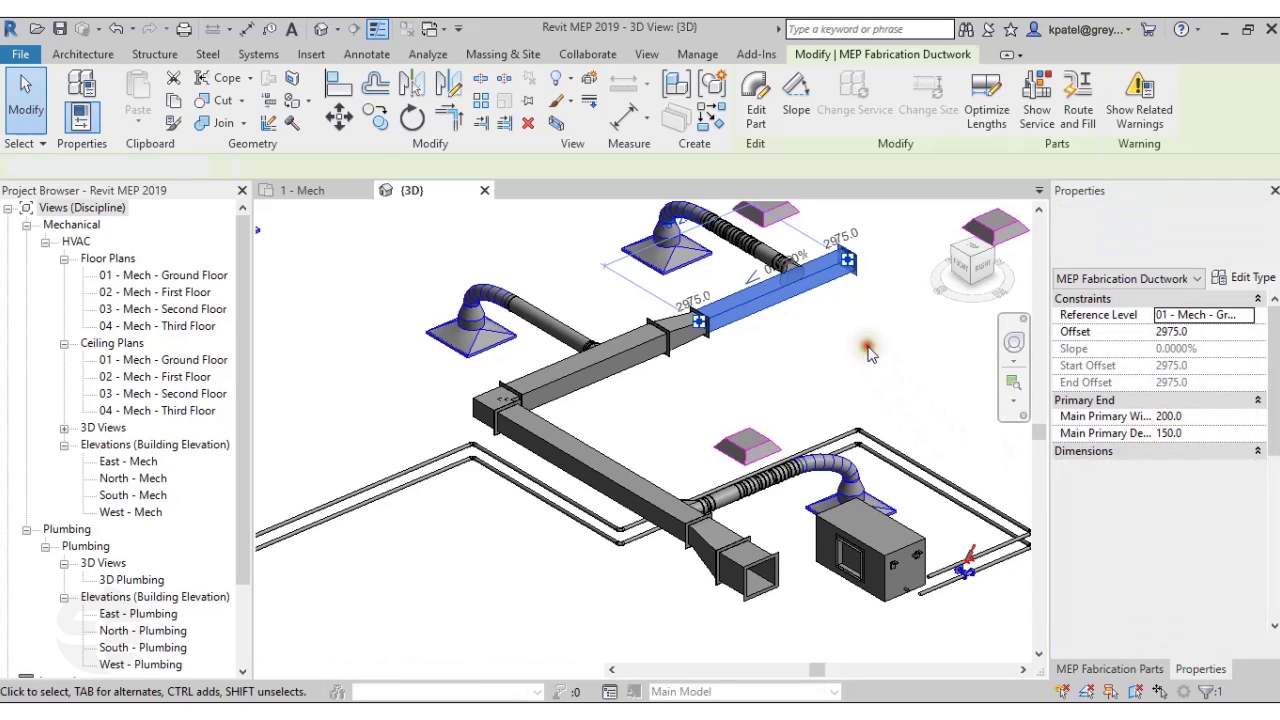
Select the lower fabrication pipe run, including the elbow at the corner below the square duct bend.
{"action": "scroll", "coordinate": [868, 354], "scroll_direction": "down", "scroll_amount": 5}
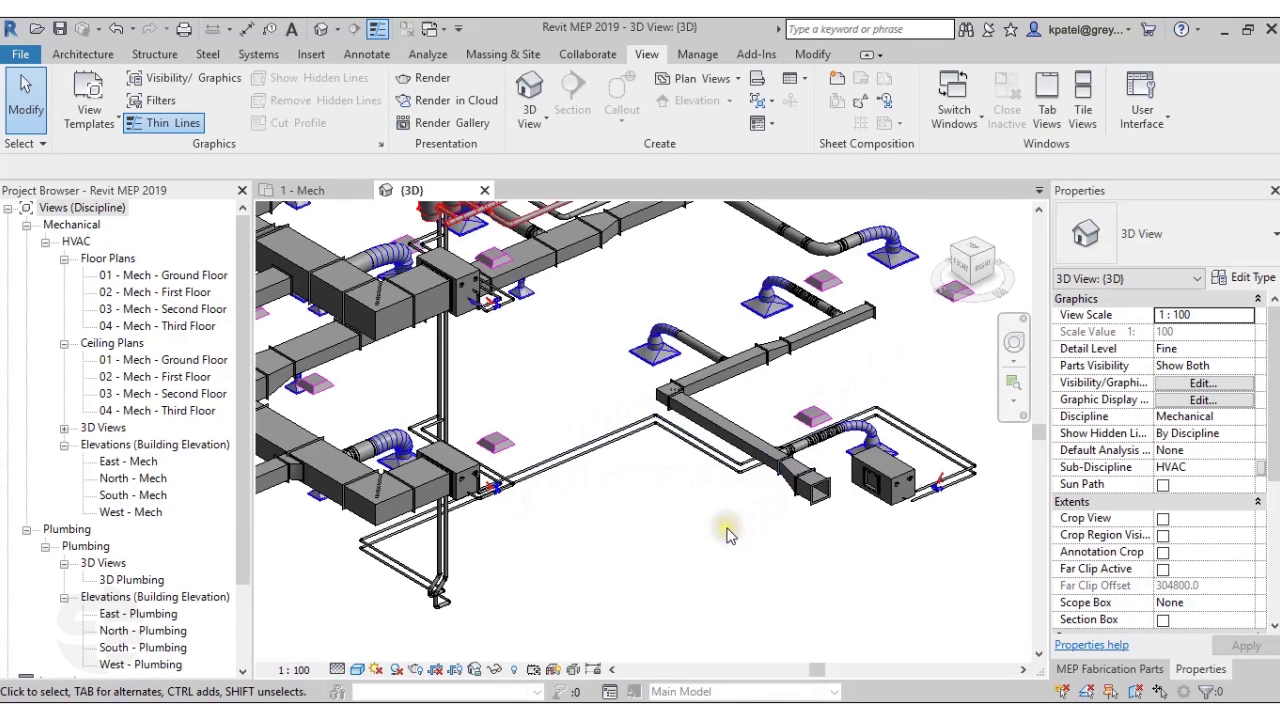
{"action": "scroll", "coordinate": [590, 476], "scroll_direction": "up", "scroll_amount": 2}
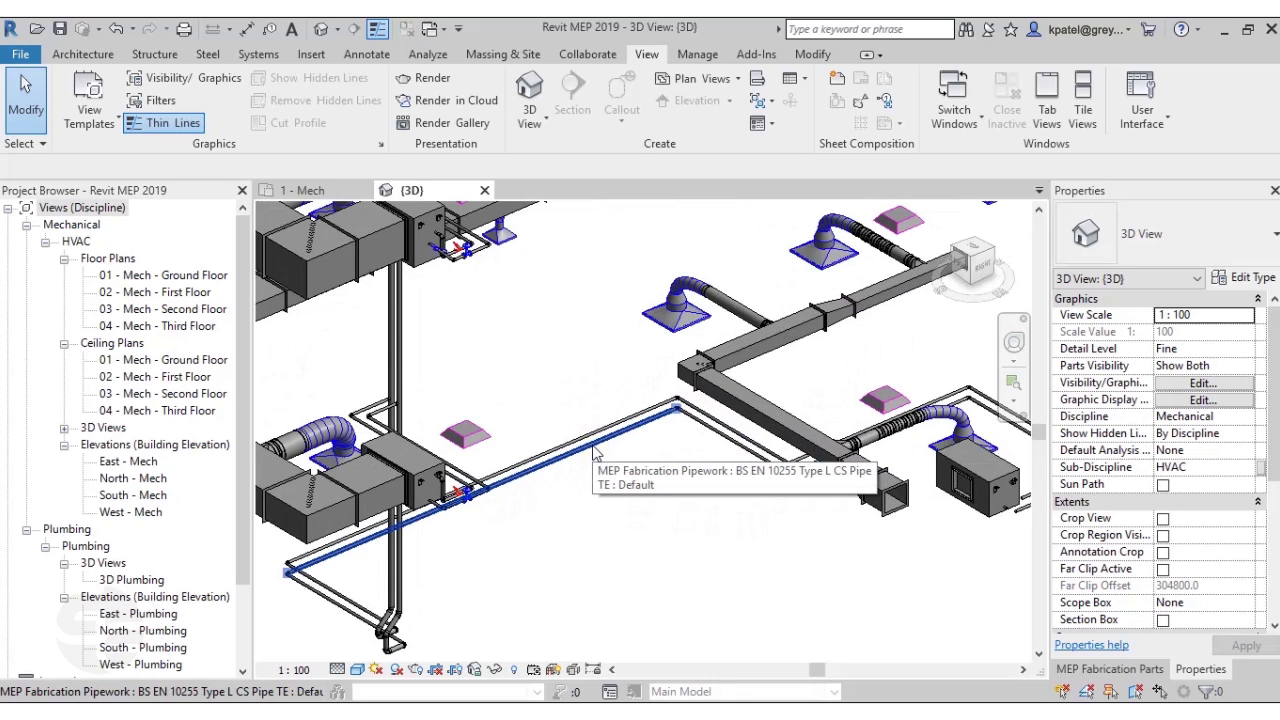
{"action": "scroll", "coordinate": [594, 452], "scroll_direction": "up", "scroll_amount": 3}
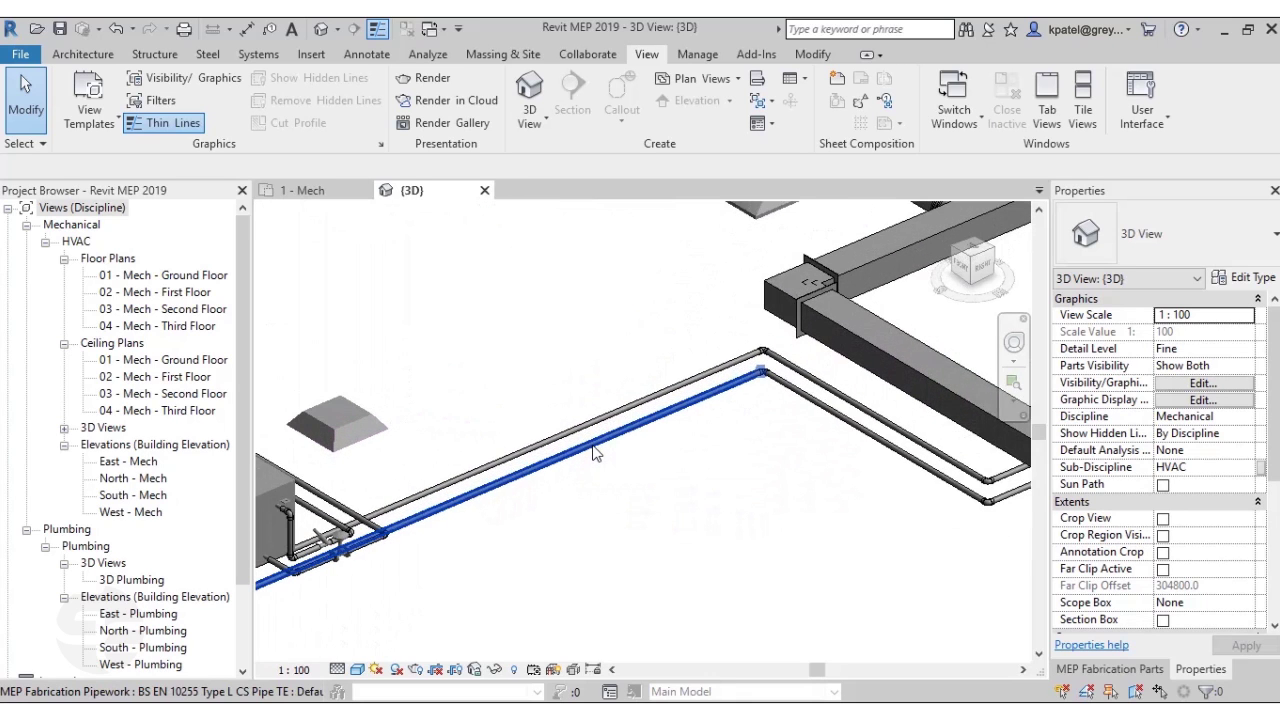
{"action": "scroll", "coordinate": [785, 385], "scroll_direction": "up", "scroll_amount": 2}
{"action": "scroll", "coordinate": [785, 380], "scroll_direction": "up", "scroll_amount": 1}
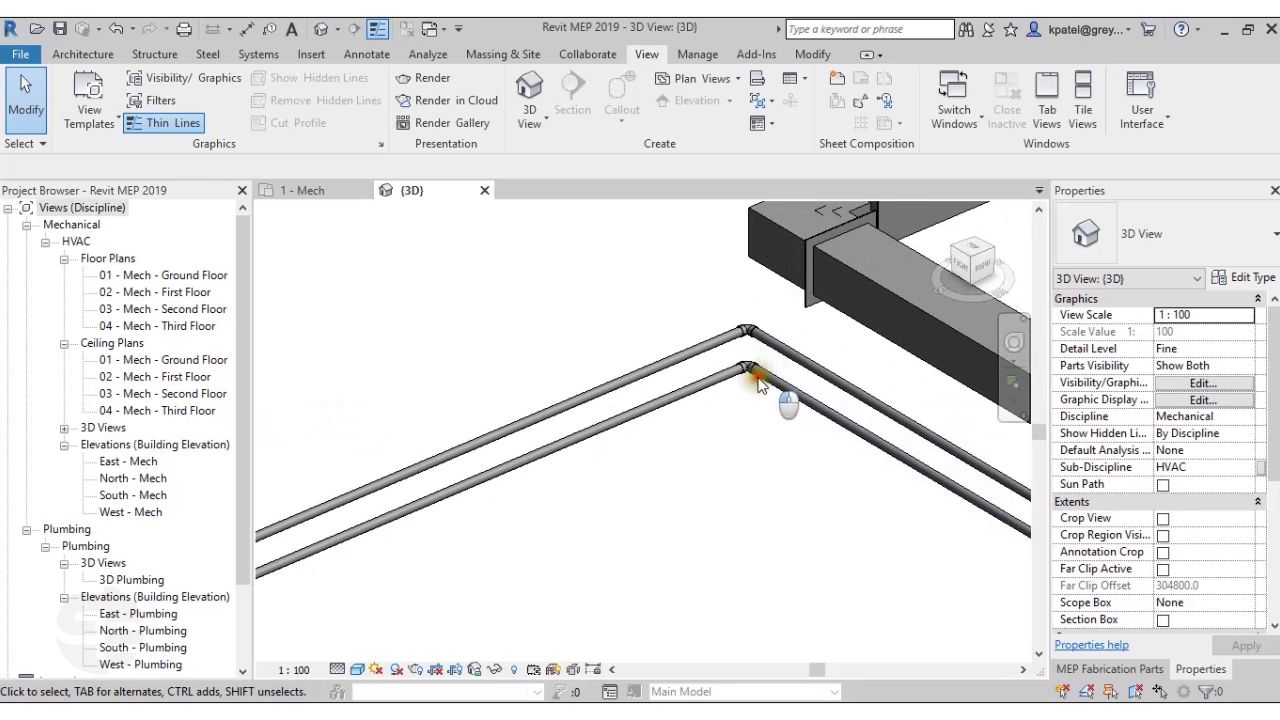
{"action": "key", "text": "Tab"}
{"action": "left_click", "coordinate": [712, 404]}
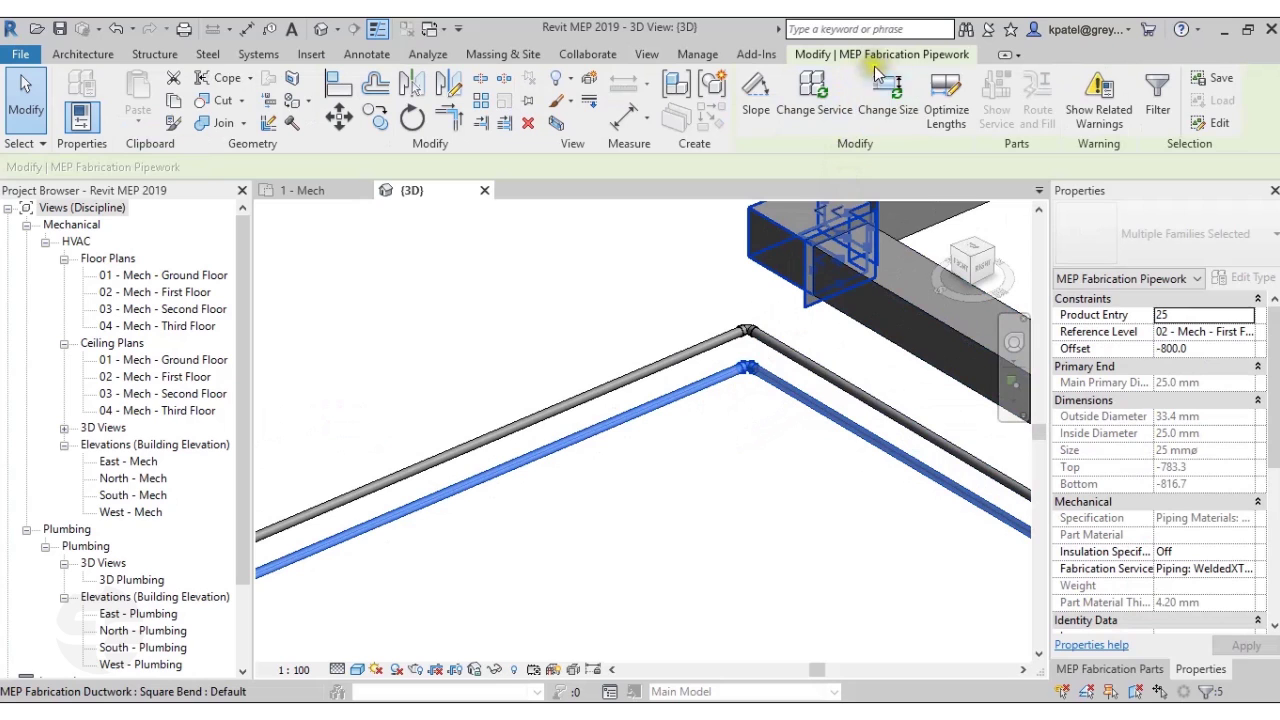
Review the available diameters for the selected pipe run in the Change Size editor, keep 25, and finish.
{"action": "left_click", "coordinate": [903, 112]}
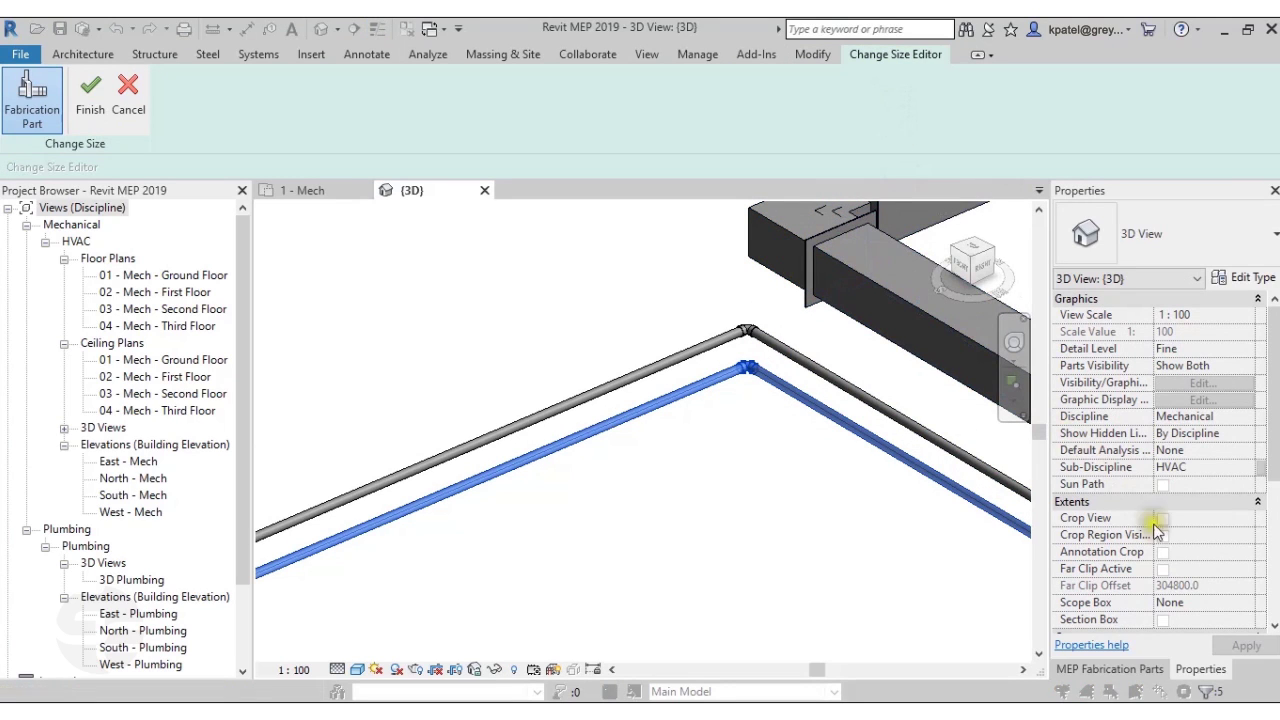
{"action": "left_click", "coordinate": [1110, 670]}
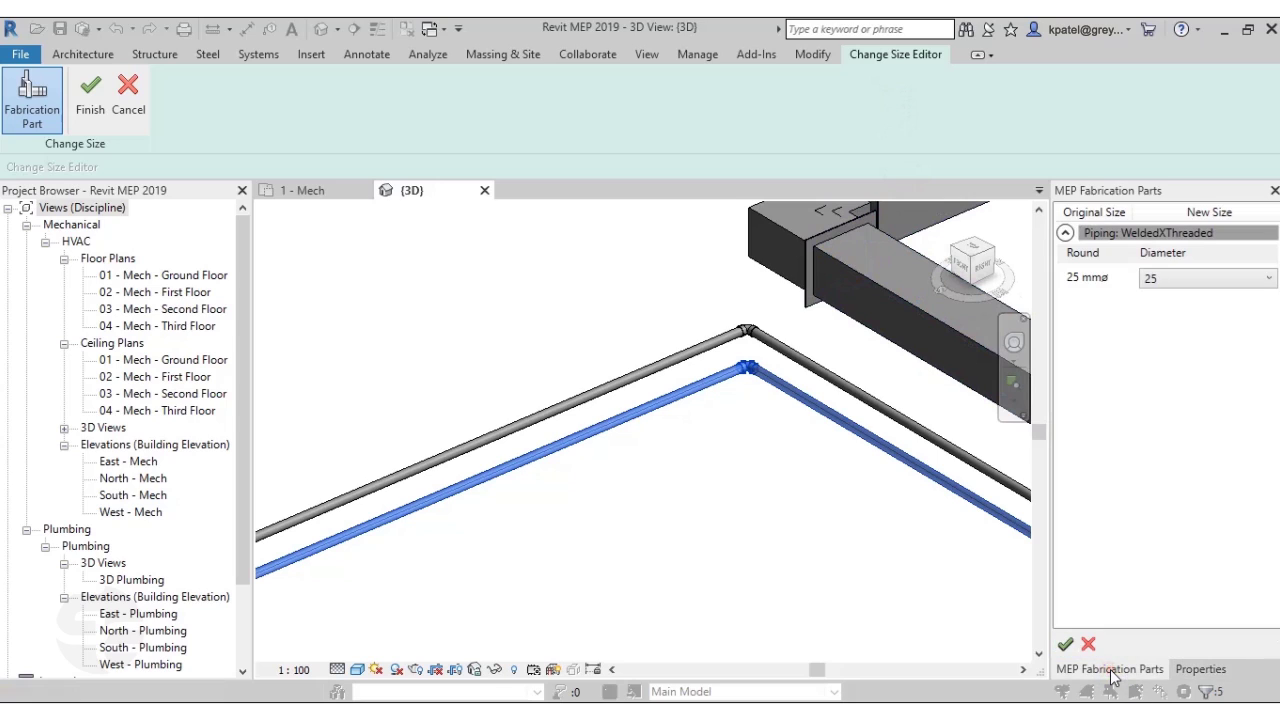
{"action": "left_click", "coordinate": [1235, 280]}
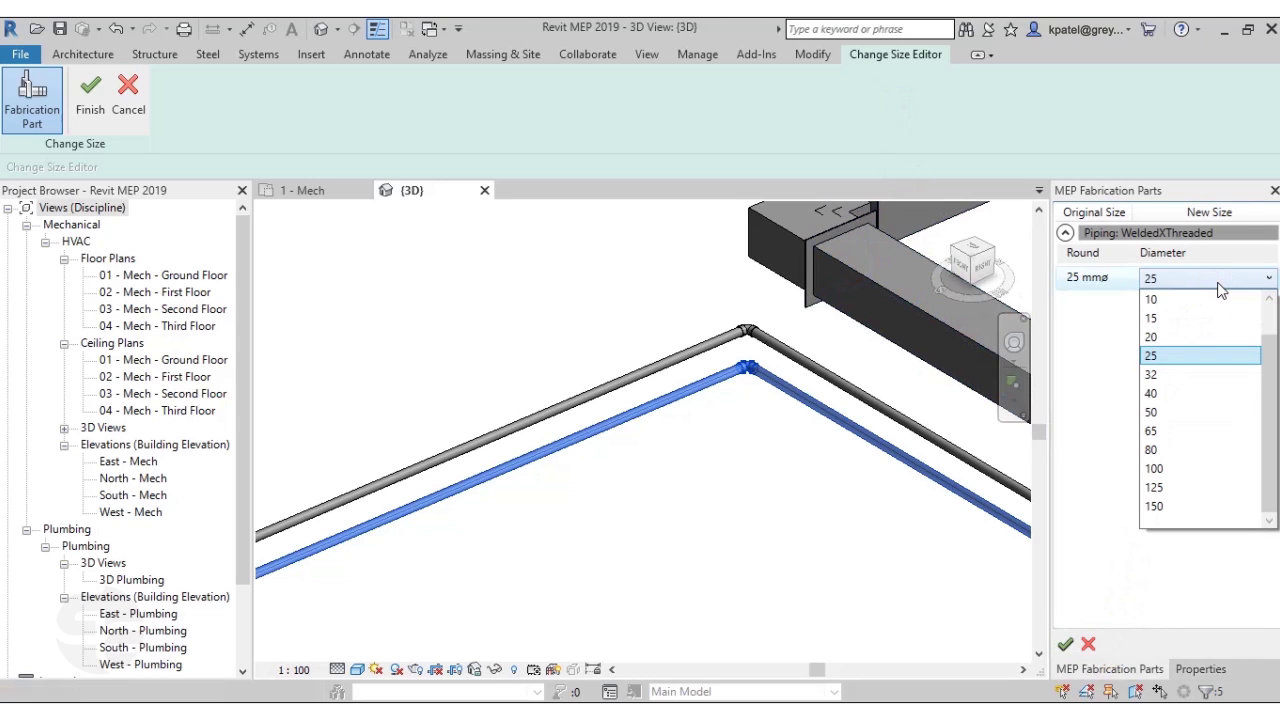
{"action": "left_click", "coordinate": [1219, 284]}
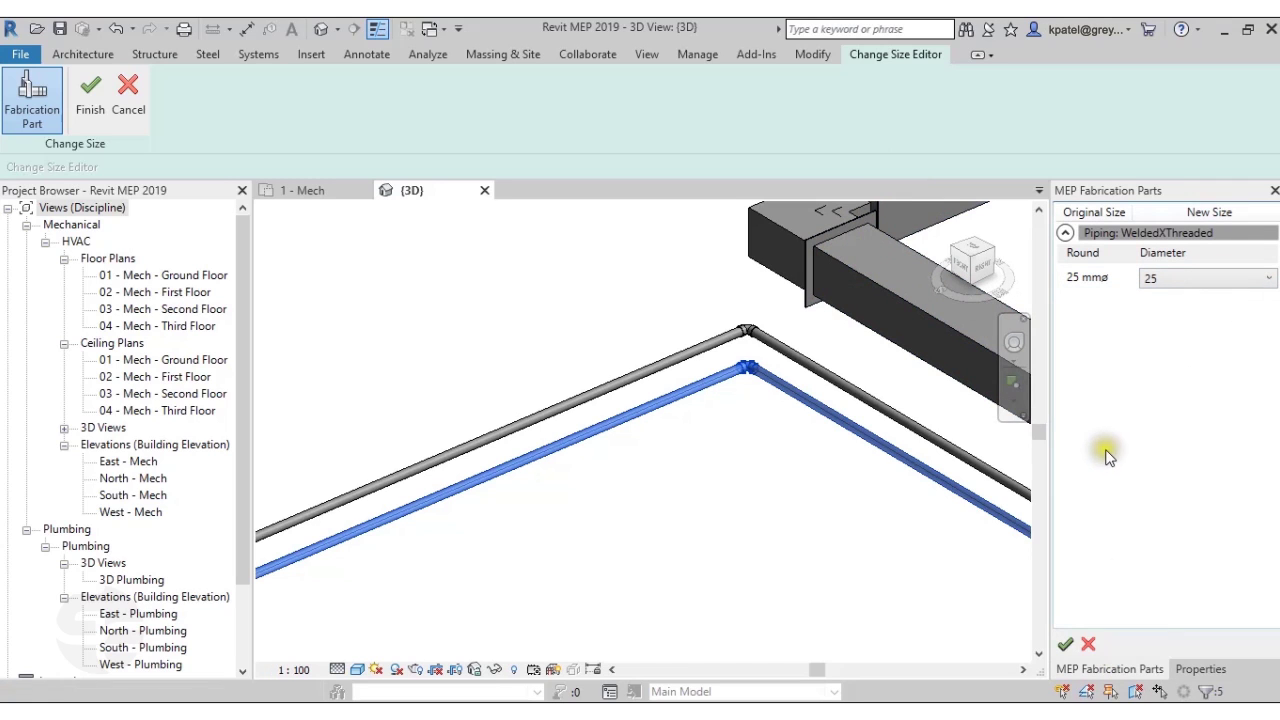
{"action": "left_click", "coordinate": [89, 121]}
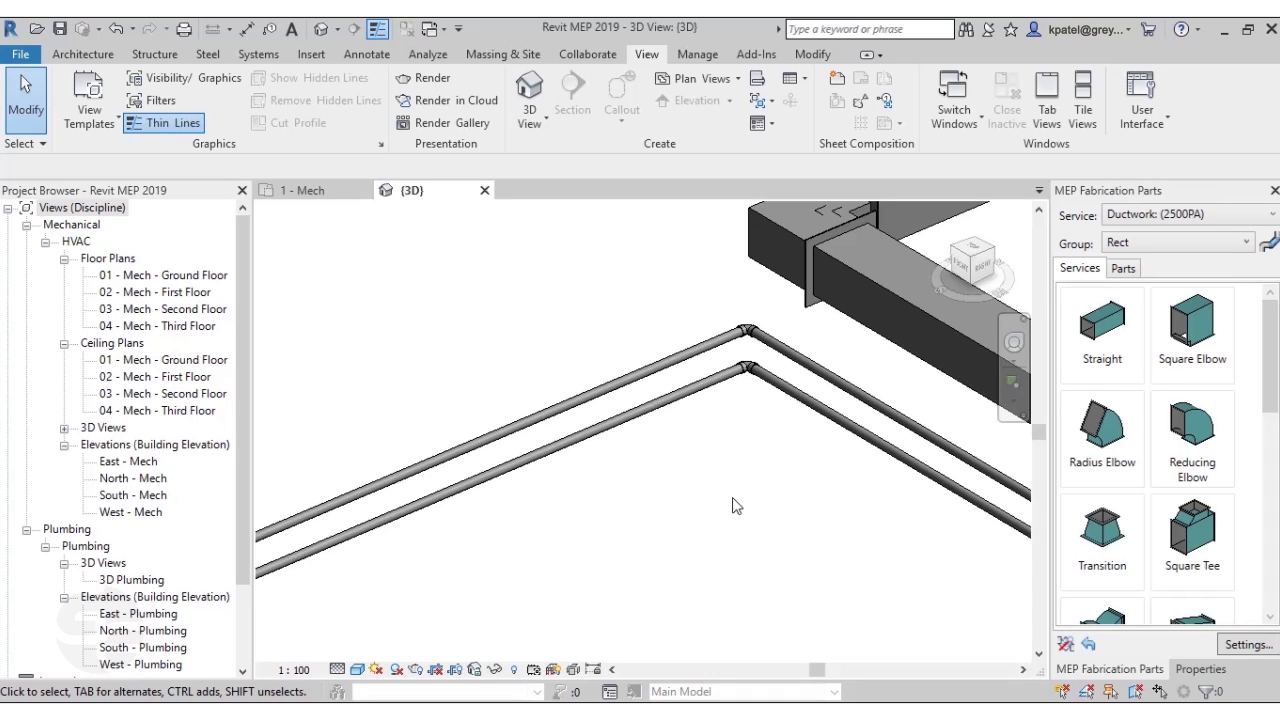
Create a new rule-based view filter named "MEP Fabrication Ductwork" using the Define rules option.
{"action": "scroll", "coordinate": [733, 505], "scroll_direction": "down", "scroll_amount": 10}
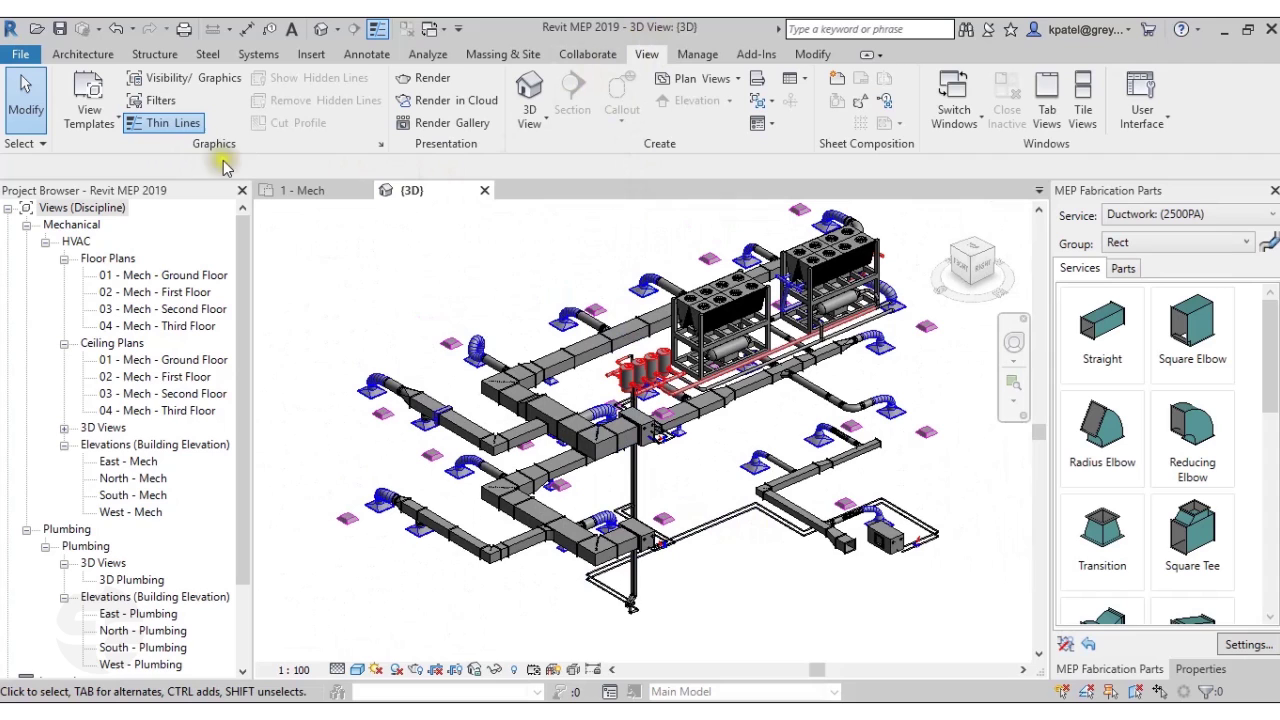
{"action": "left_click", "coordinate": [162, 100]}
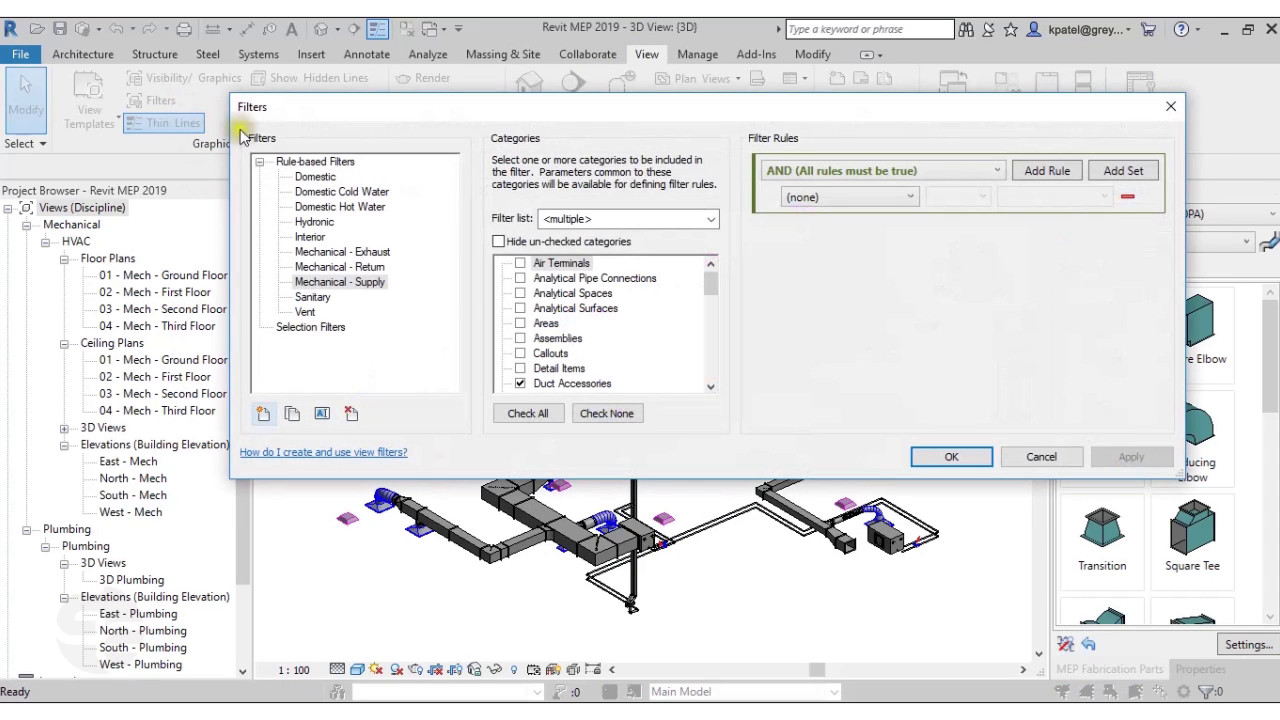
{"action": "left_click", "coordinate": [263, 413]}
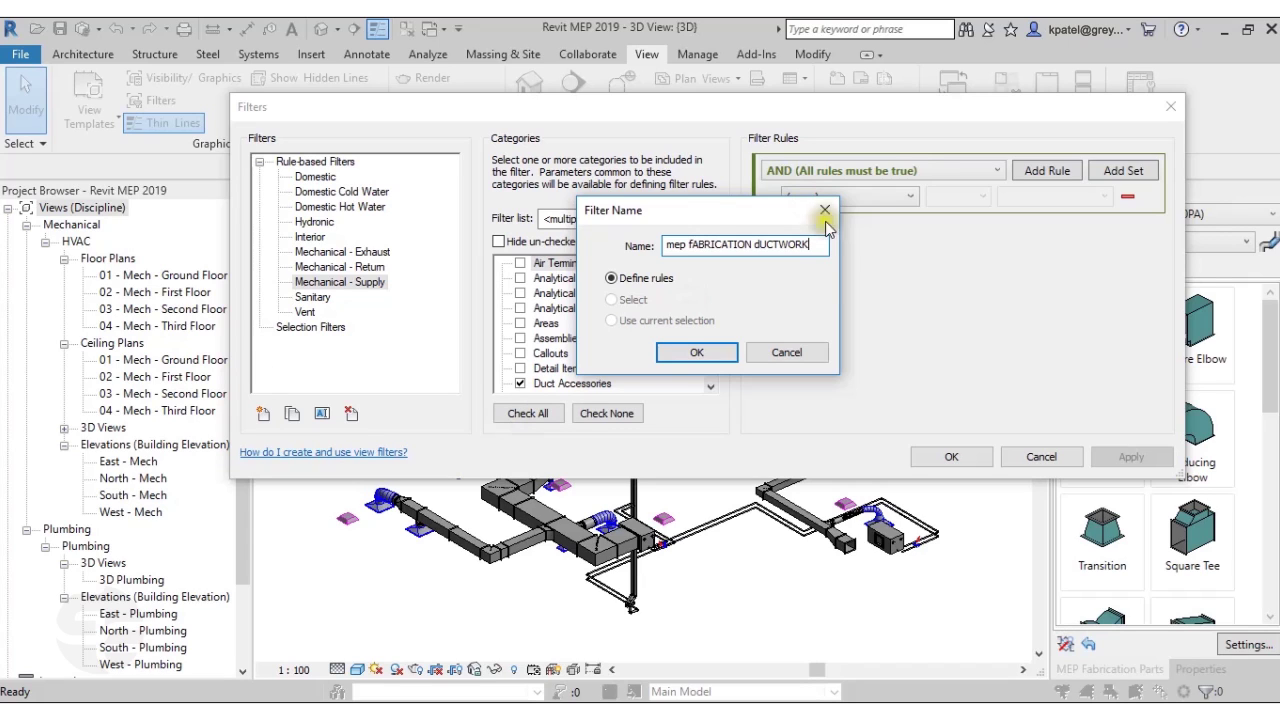
{"action": "left_click_drag", "start_coordinate": [812, 245], "coordinate": [672, 245]}
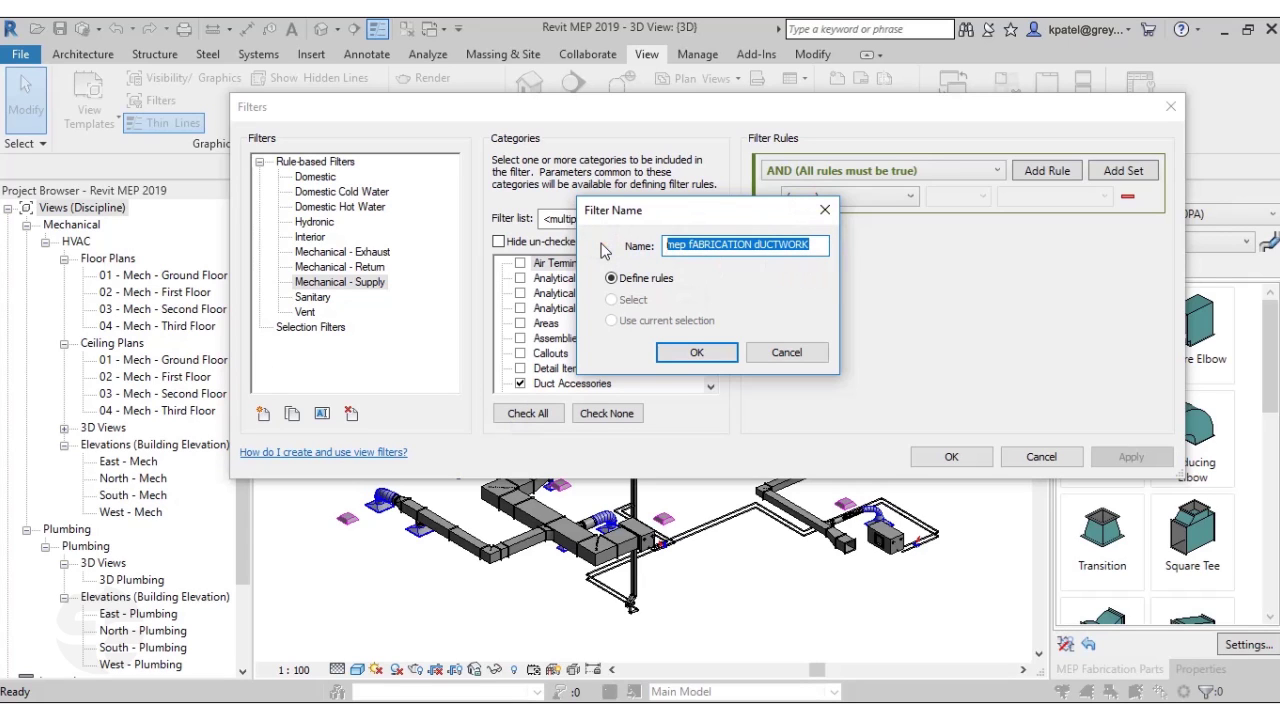
{"action": "type", "text": "MEP Fabrication Ductwork"}
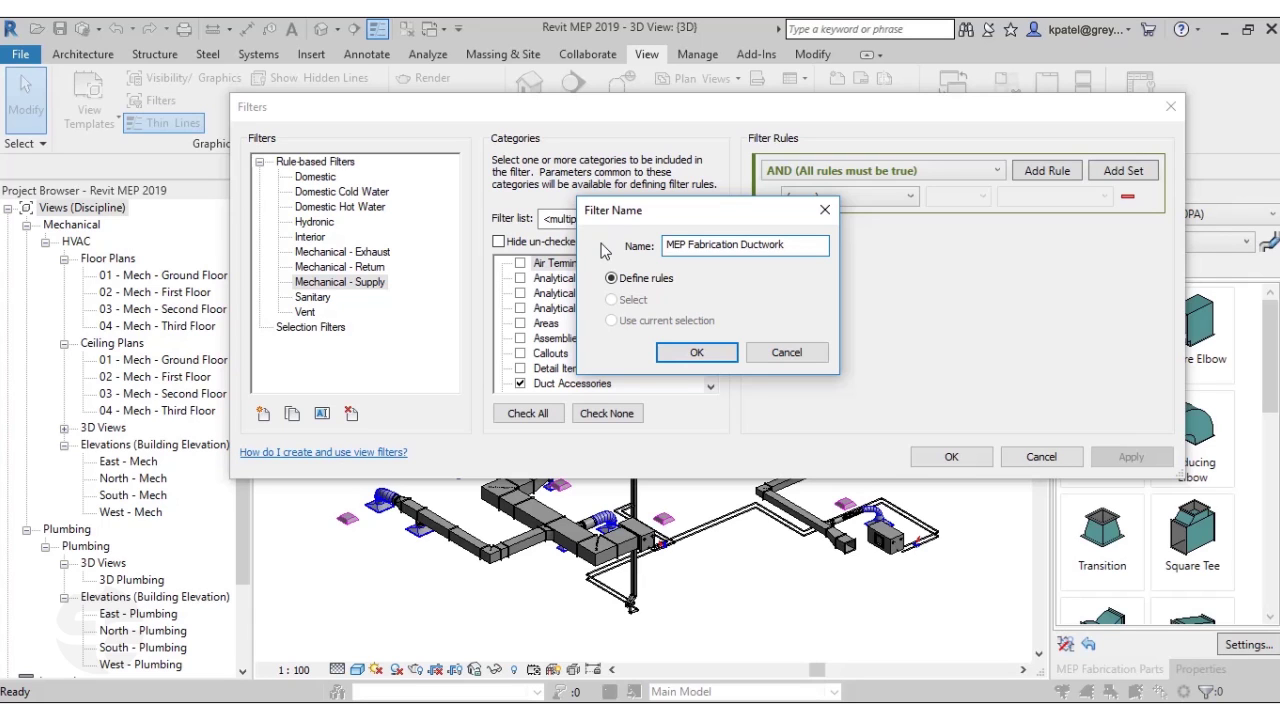
{"action": "left_click", "coordinate": [703, 350]}
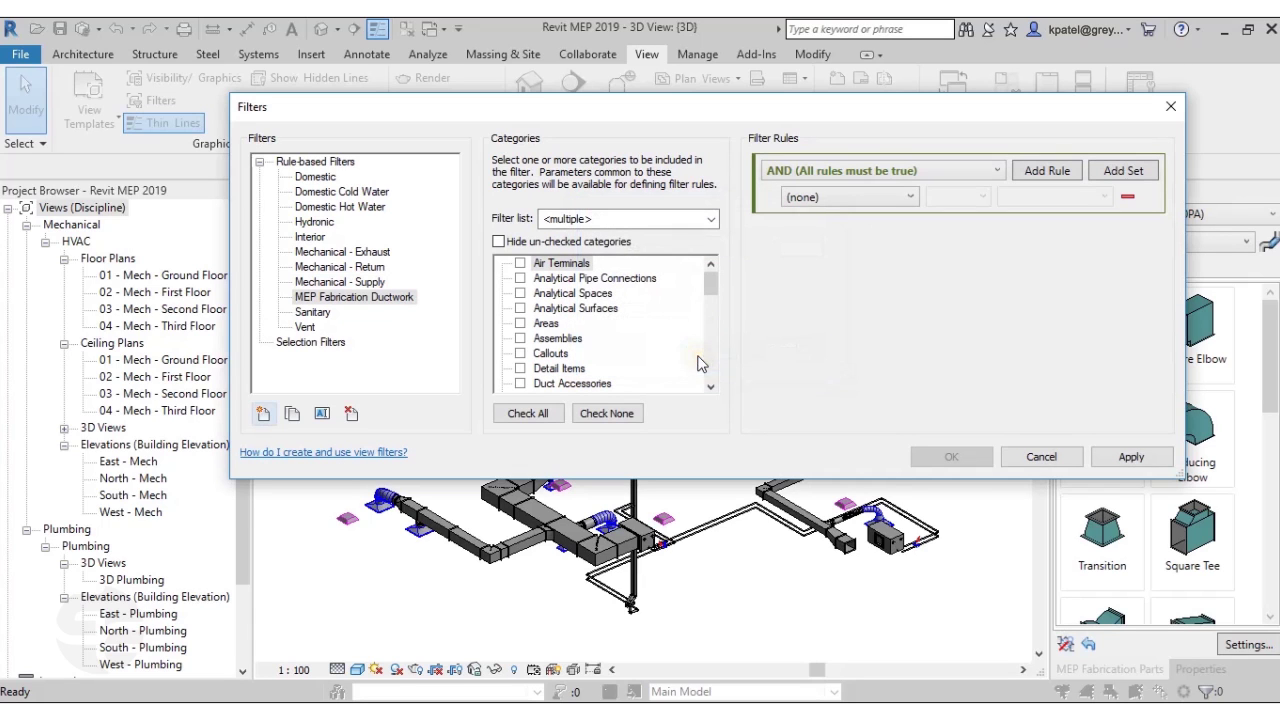
Include the MEP Fabrication Ductwork category in the new ductwork filter.
{"action": "left_click", "coordinate": [714, 222]}
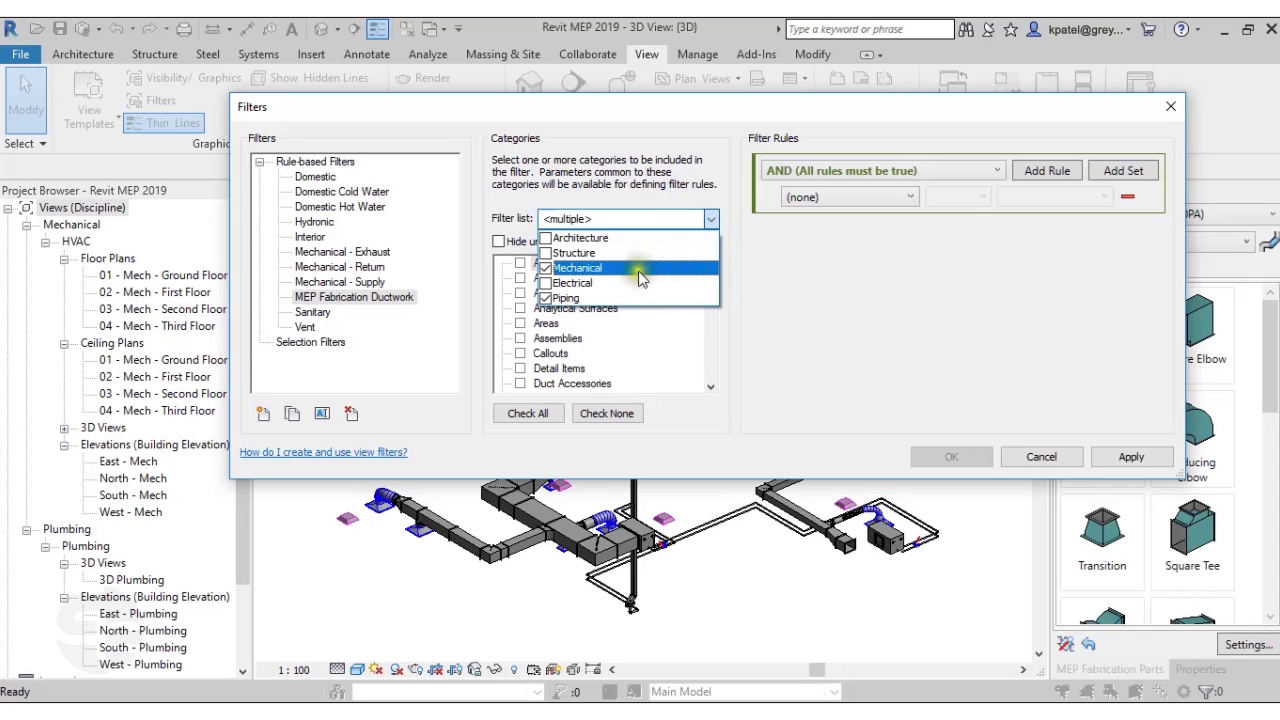
{"action": "left_click", "coordinate": [735, 262]}
{"action": "left_click_drag", "start_coordinate": [709, 268], "coordinate": [713, 341]}
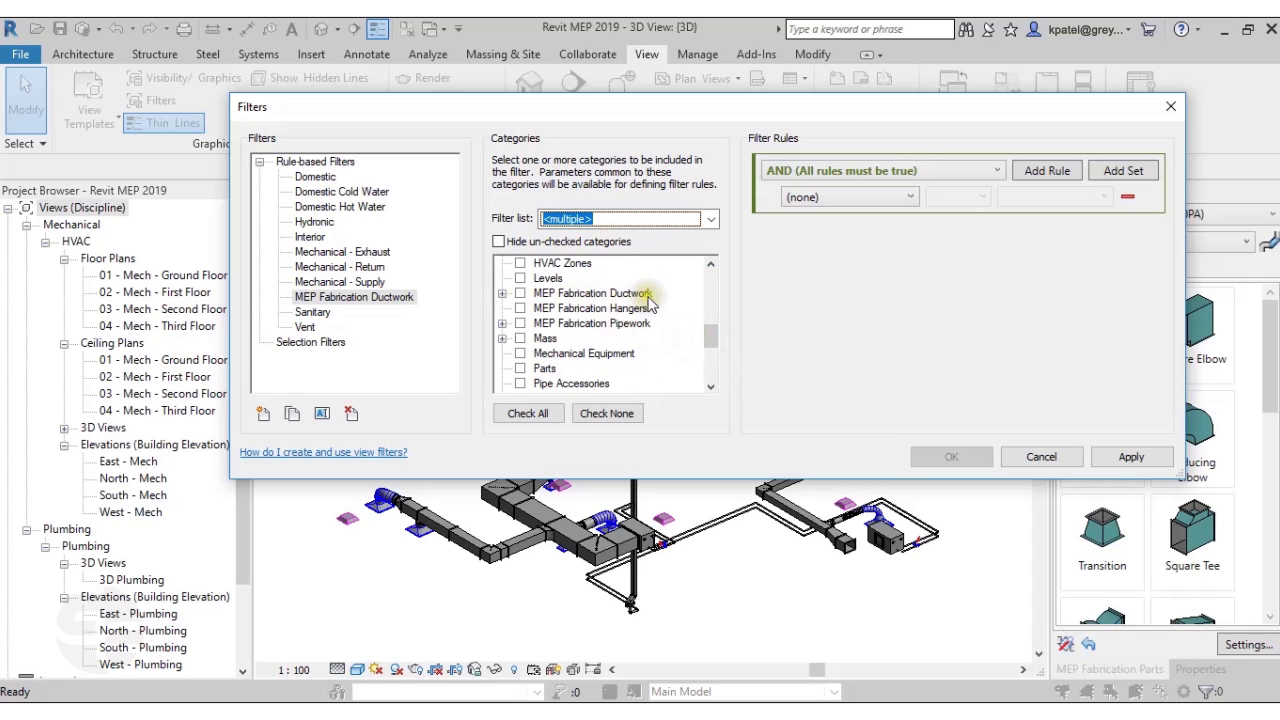
{"action": "left_click", "coordinate": [520, 293]}
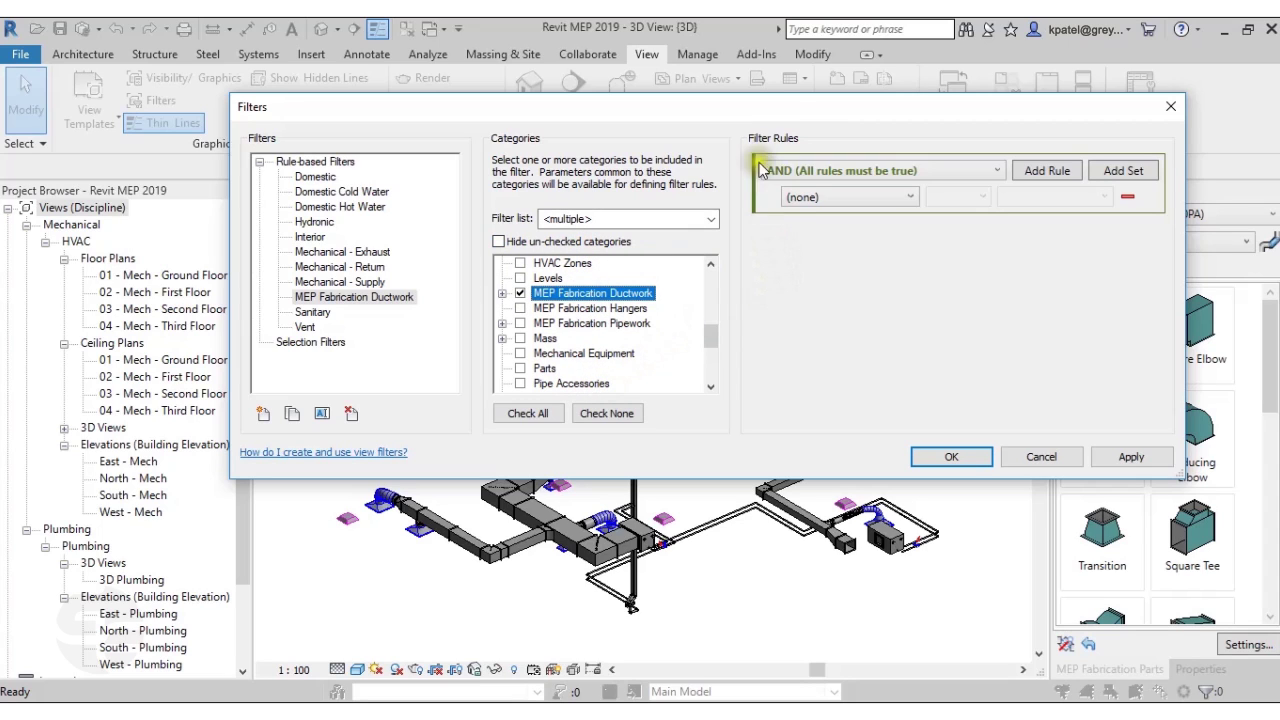
Define the ductwork filter's rule as System Type equals Supply, and save the filter.
{"action": "left_click", "coordinate": [908, 197]}
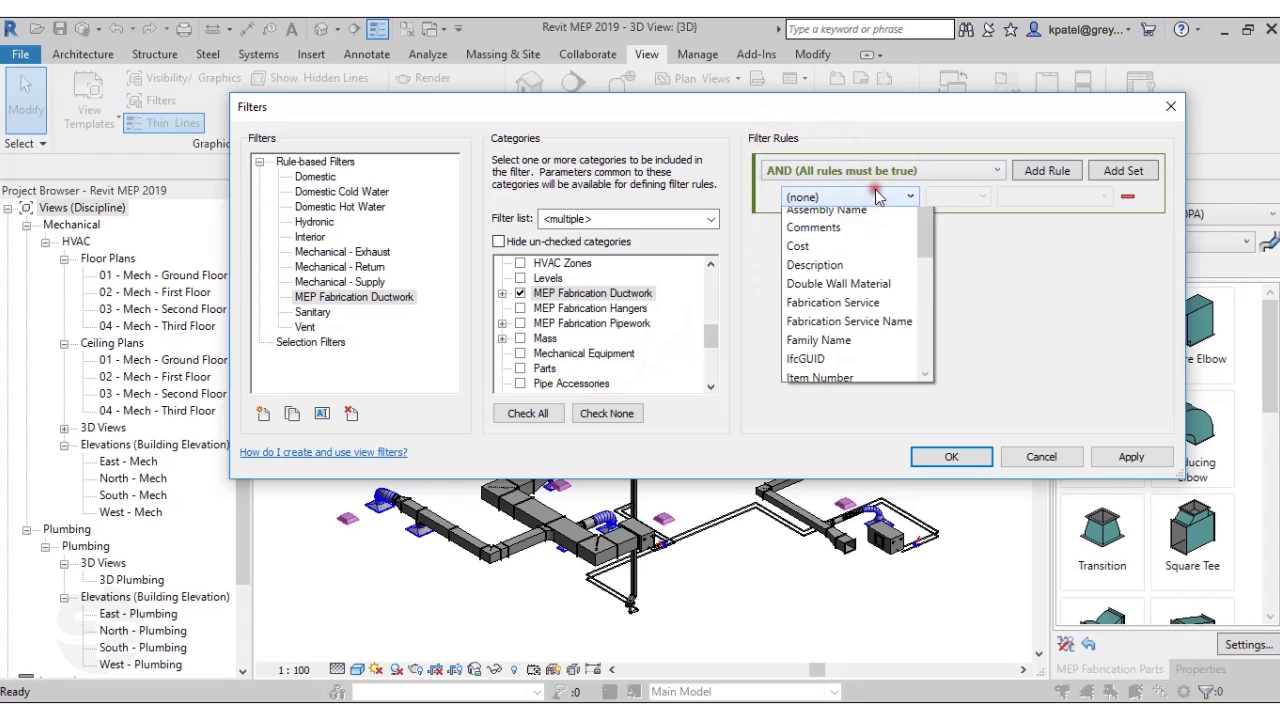
{"action": "scroll", "coordinate": [858, 368], "scroll_direction": "down", "scroll_amount": 3}
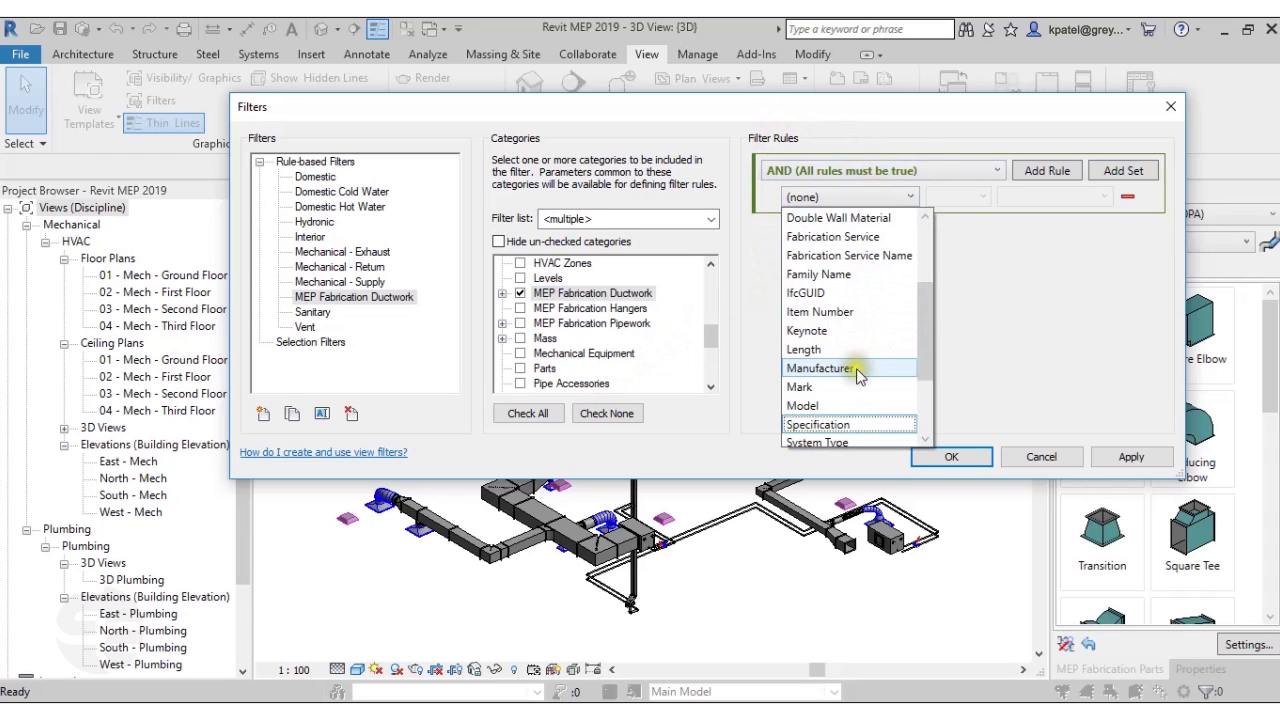
{"action": "left_click", "coordinate": [852, 392]}
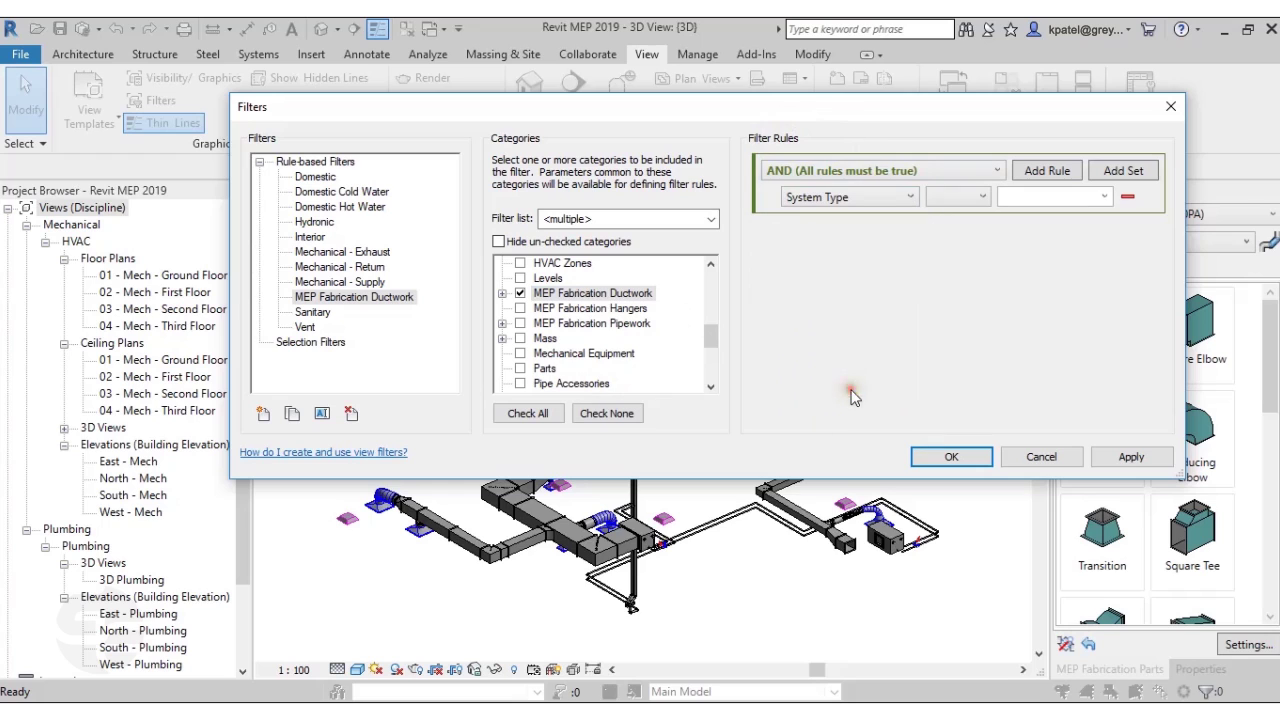
{"action": "left_click", "coordinate": [962, 198]}
{"action": "left_click", "coordinate": [962, 217]}
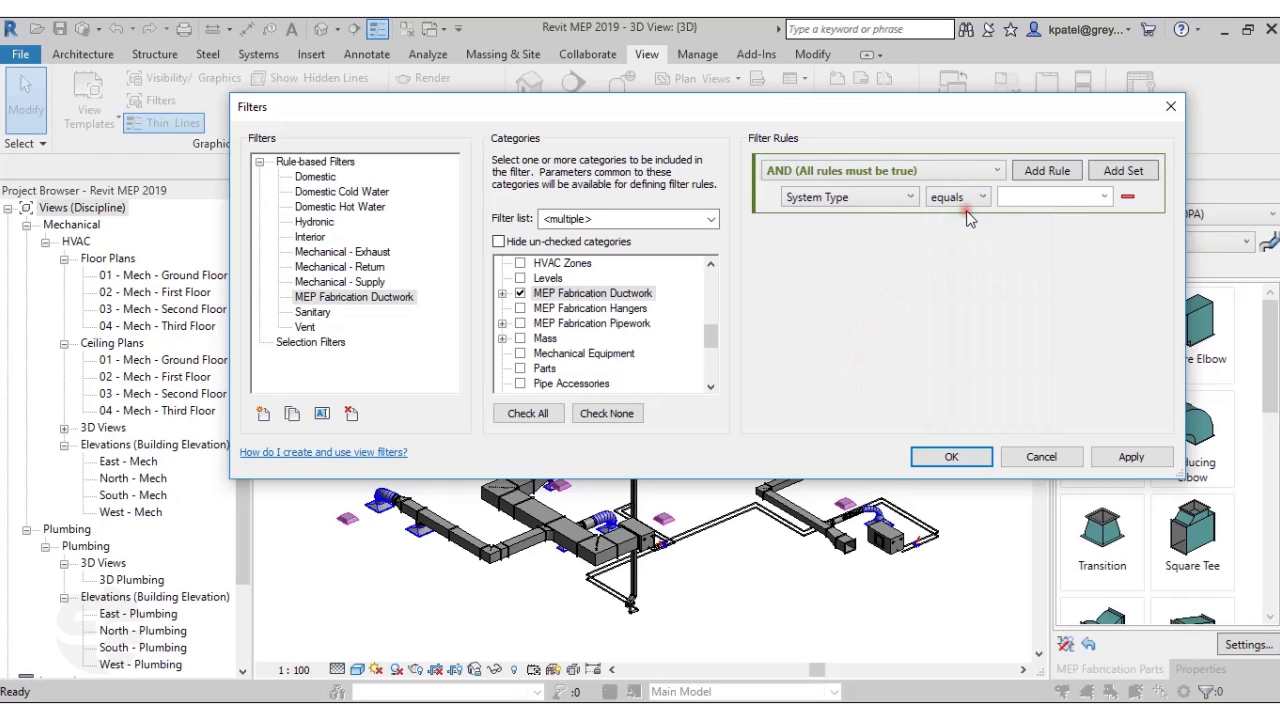
{"action": "left_click", "coordinate": [1100, 197]}
{"action": "left_click", "coordinate": [1103, 197]}
{"action": "left_click", "coordinate": [1040, 214]}
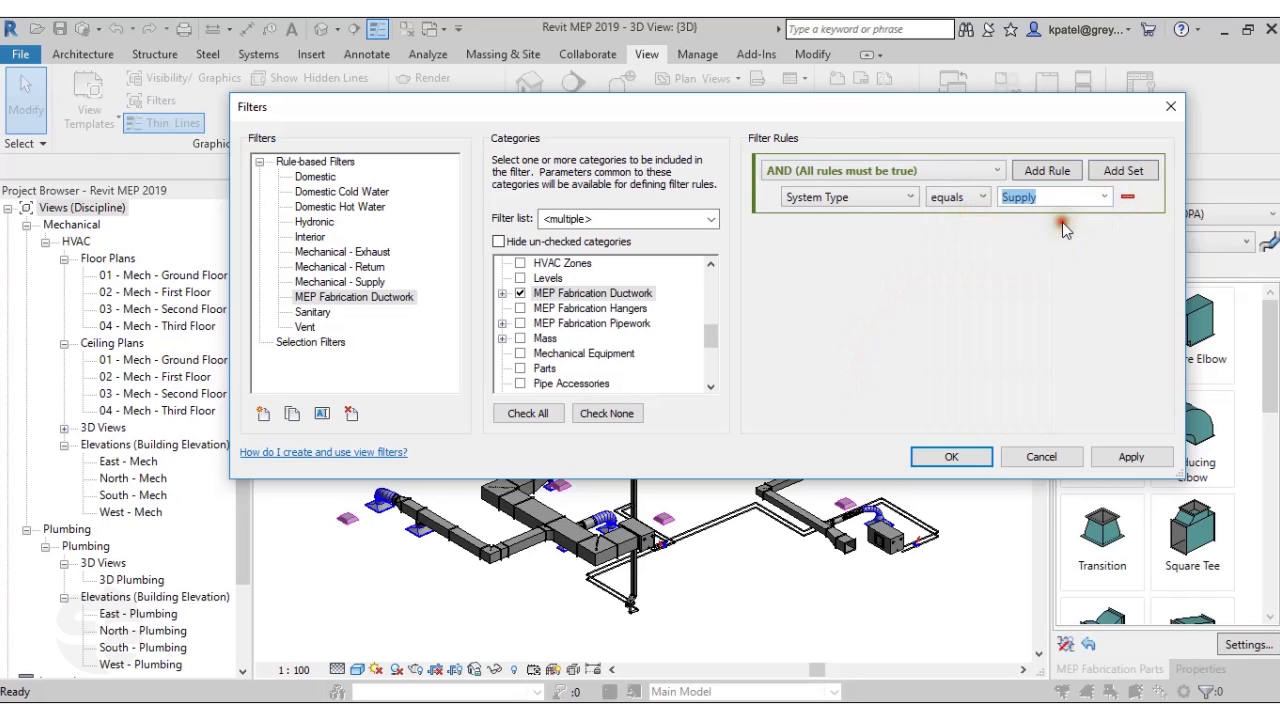
{"action": "left_click", "coordinate": [965, 464]}
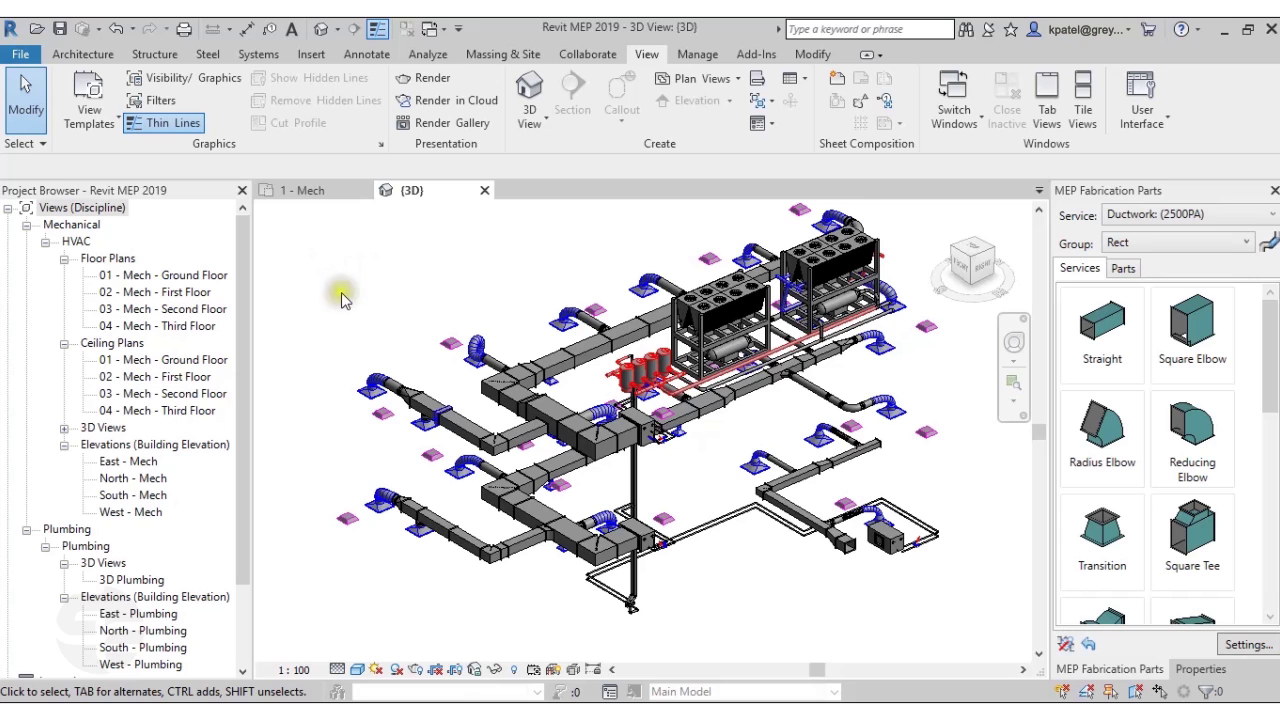
Add the MEP Fabrication Ductwork filter to the 3D view's visibility/graphic overrides.
{"action": "left_click", "coordinate": [191, 80]}
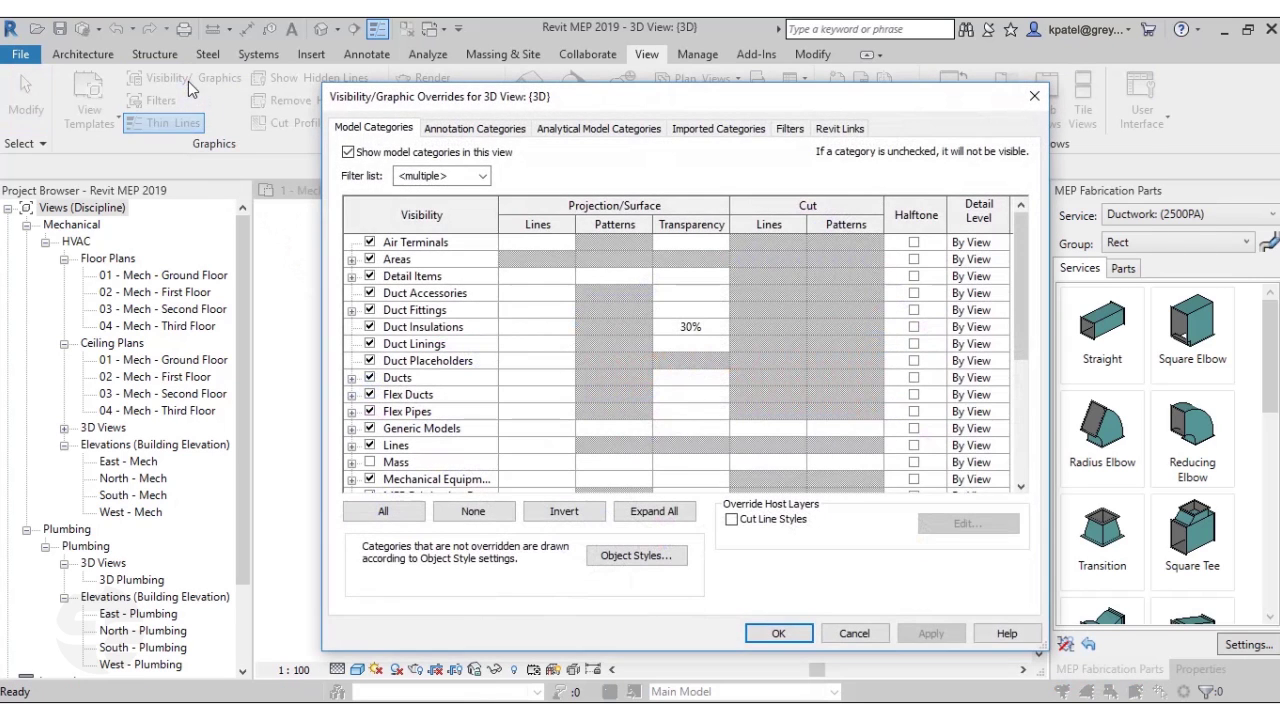
{"action": "left_click", "coordinate": [790, 131]}
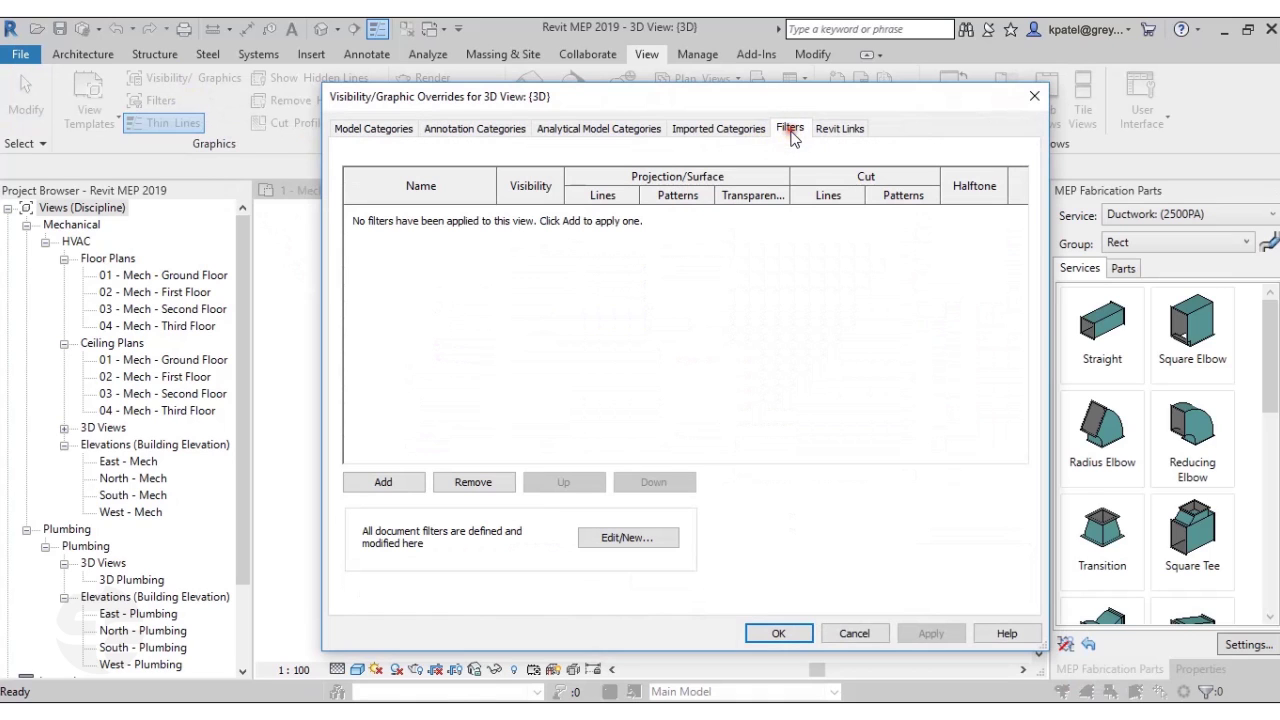
{"action": "left_click", "coordinate": [390, 482]}
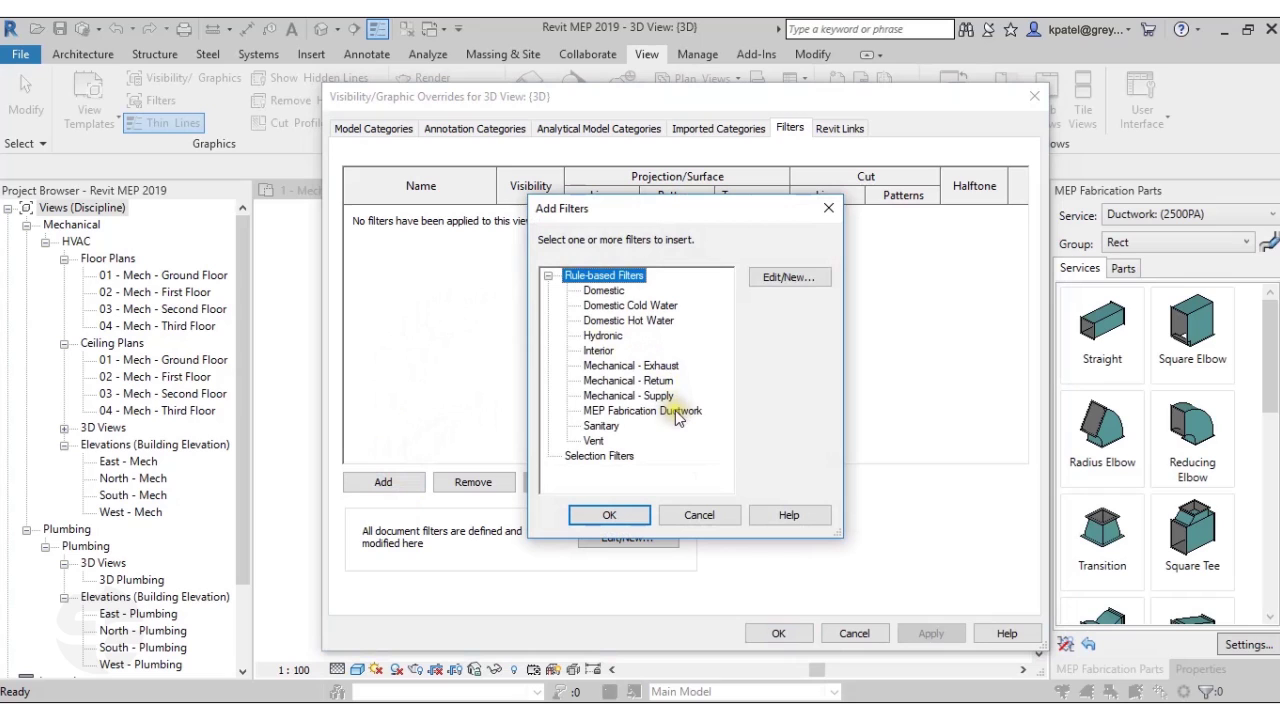
{"action": "left_click", "coordinate": [676, 411]}
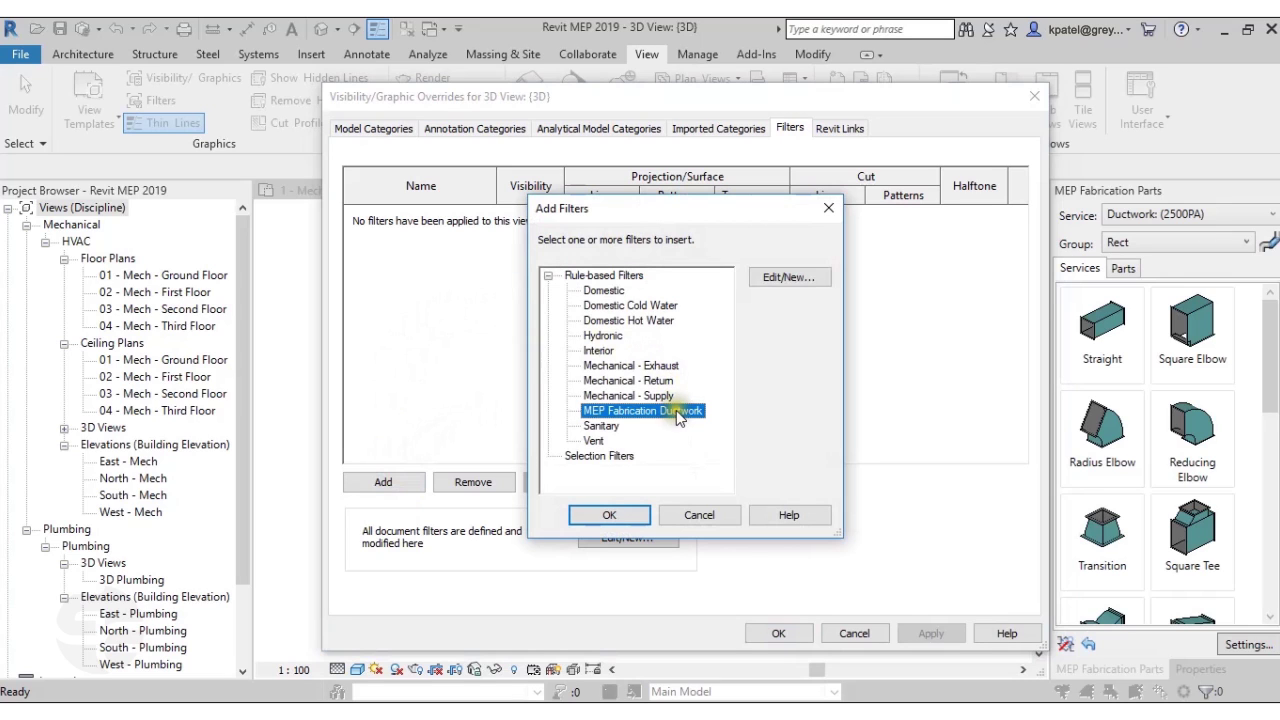
{"action": "left_click", "coordinate": [630, 519]}
{"action": "left_click", "coordinate": [556, 287]}
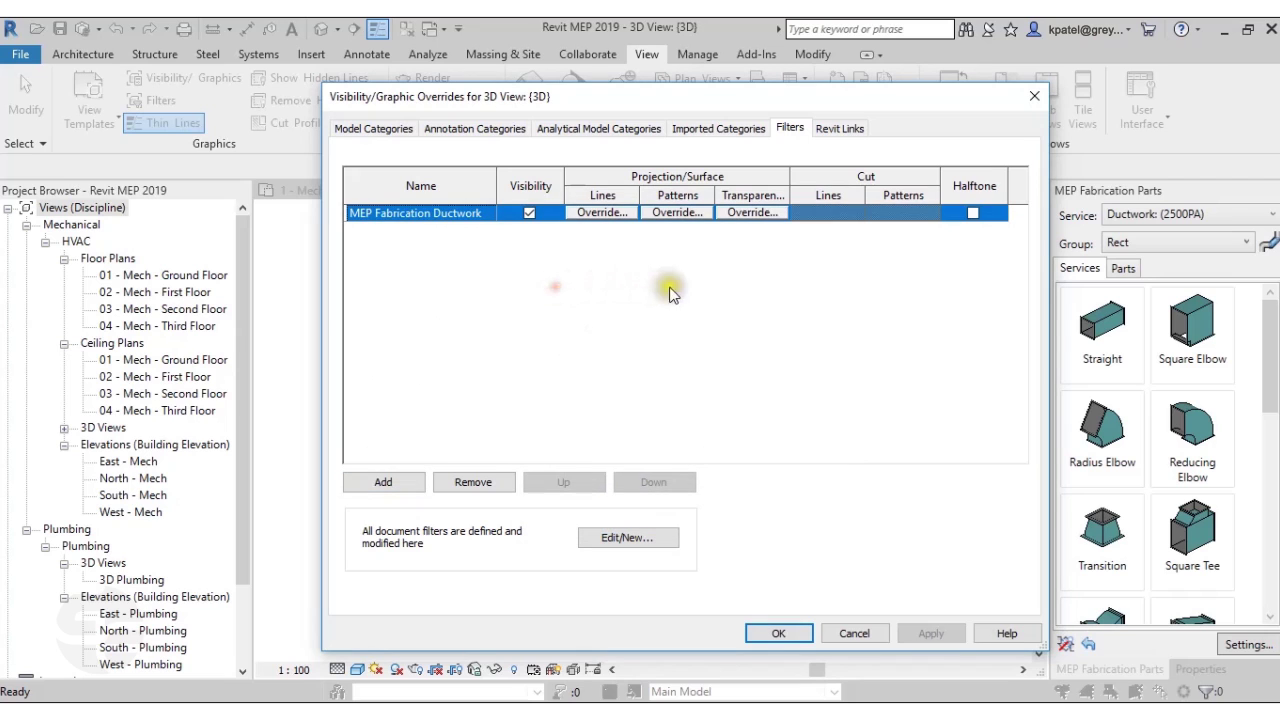
Override the ductwork filter's projection surface pattern with a blue solid fill foreground, and apply it to the 3D view.
{"action": "left_click", "coordinate": [677, 212]}
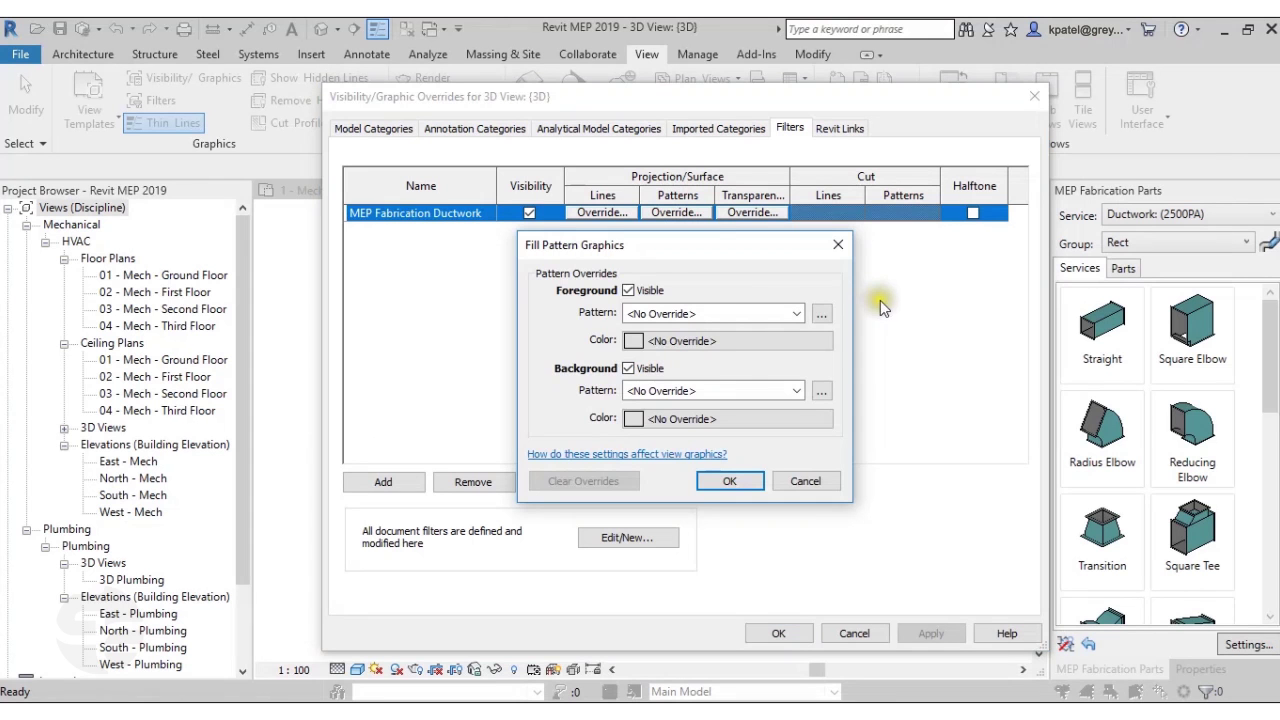
{"action": "left_click", "coordinate": [821, 314]}
{"action": "left_click", "coordinate": [765, 334]}
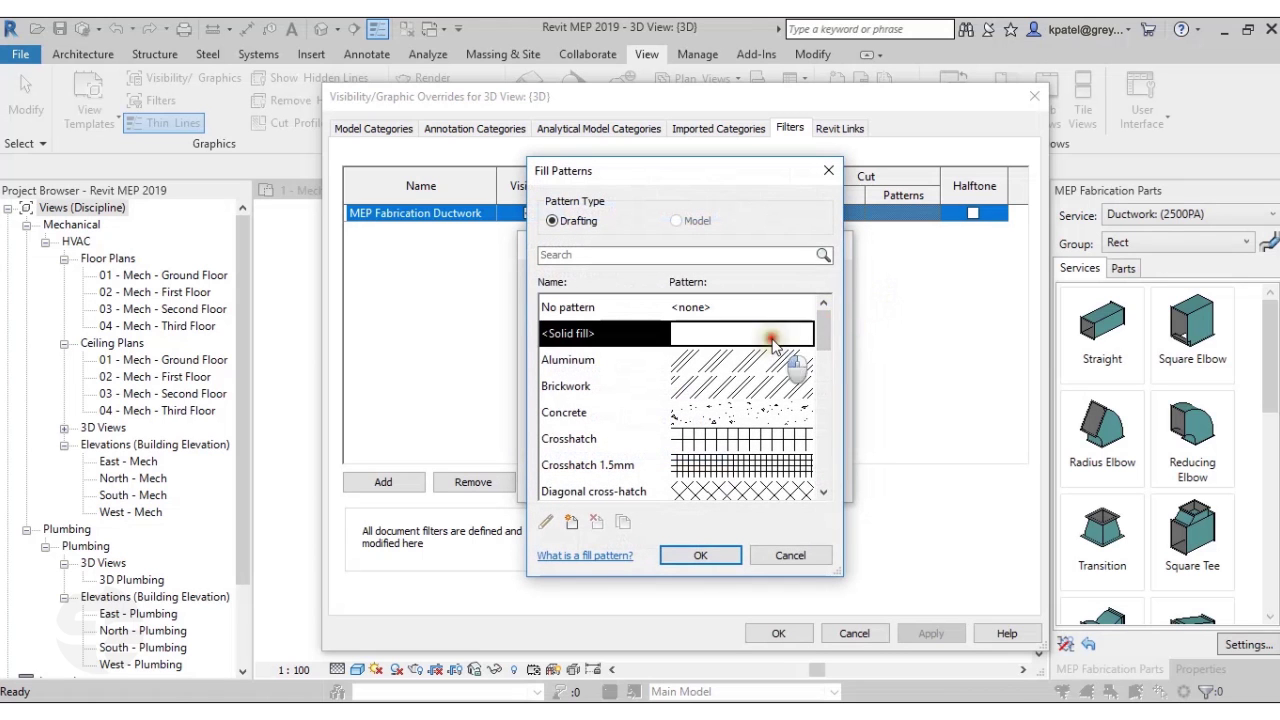
{"action": "left_click", "coordinate": [702, 554]}
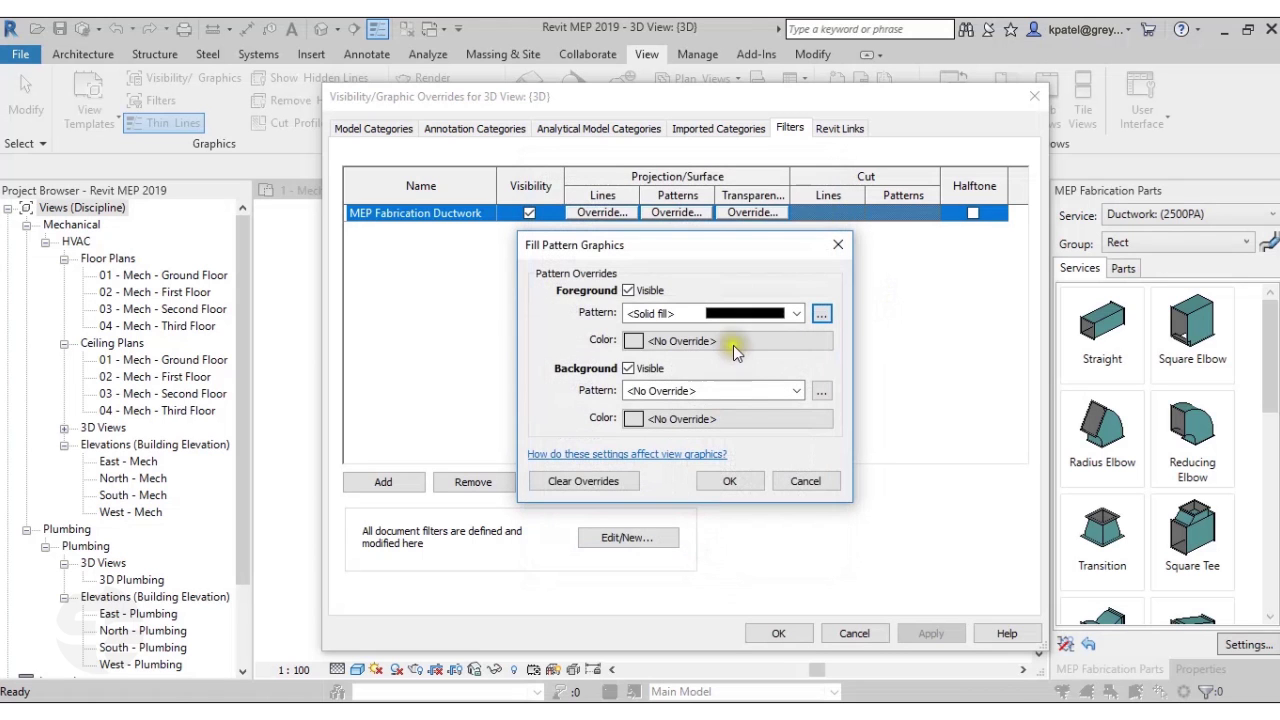
{"action": "left_click", "coordinate": [733, 343]}
{"action": "left_click", "coordinate": [611, 390]}
{"action": "left_click", "coordinate": [755, 535]}
{"action": "left_click", "coordinate": [733, 481]}
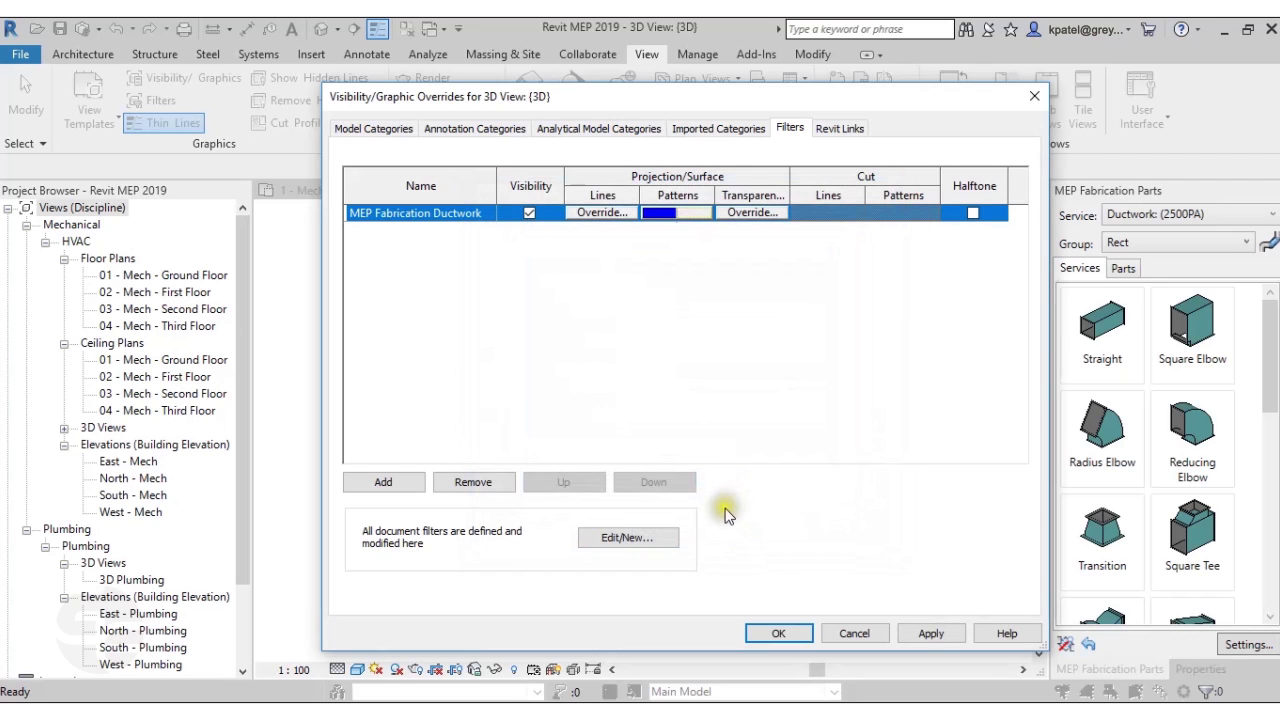
{"action": "left_click", "coordinate": [931, 633]}
{"action": "left_click", "coordinate": [792, 633]}
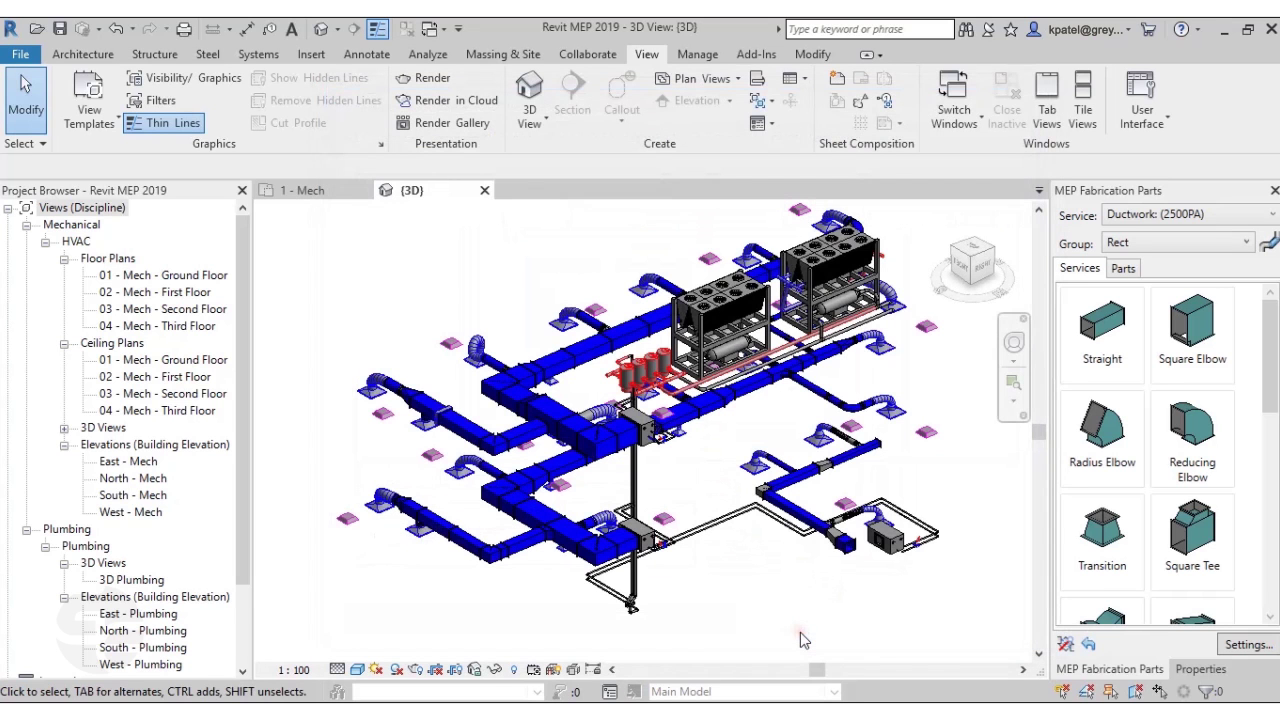
{"action": "scroll", "coordinate": [729, 429], "scroll_direction": "up", "scroll_amount": 4}
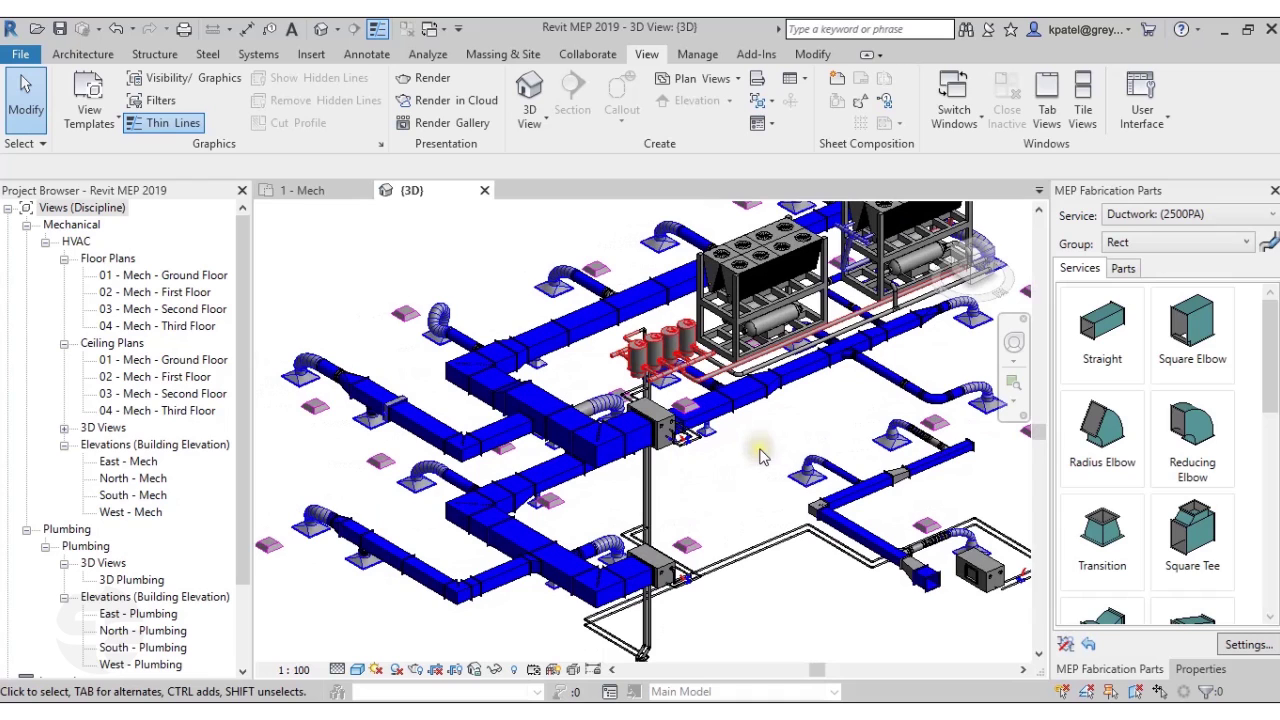
{"action": "middle_click_drag", "start_coordinate": [760, 457], "coordinate": [776, 460]}
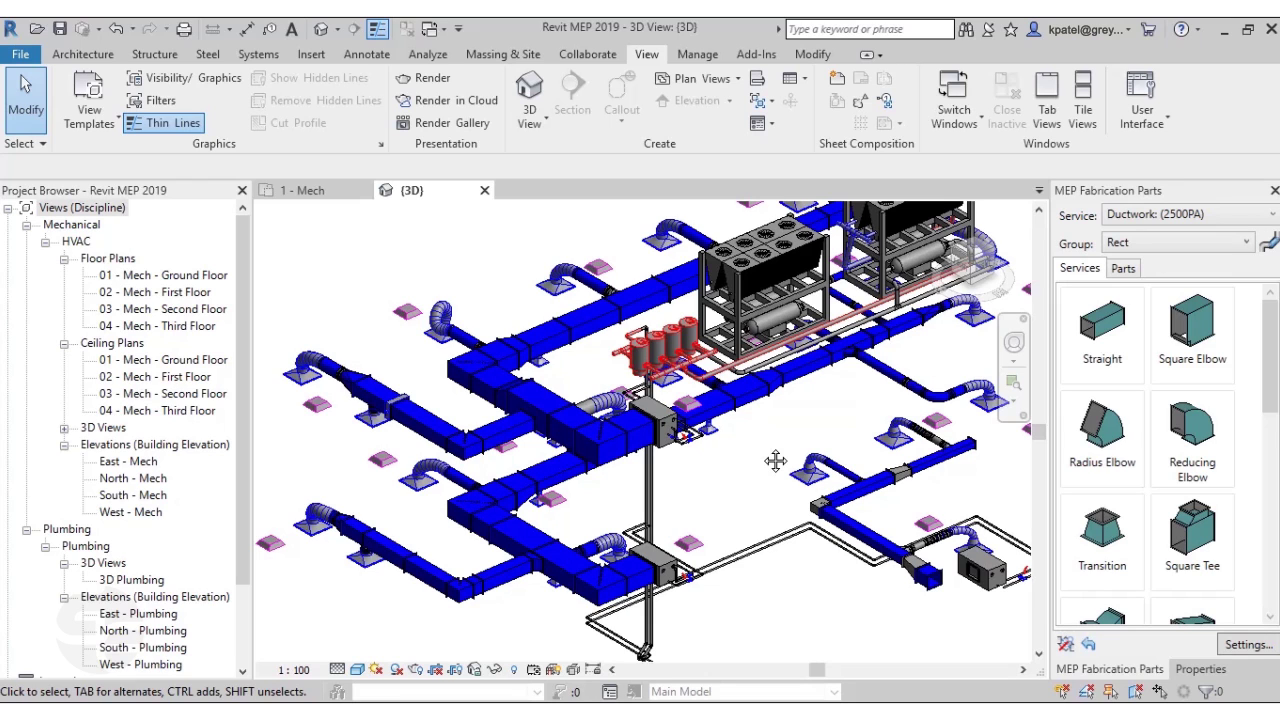
{"action": "middle_click_drag", "start_coordinate": [776, 461], "coordinate": [734, 443]}
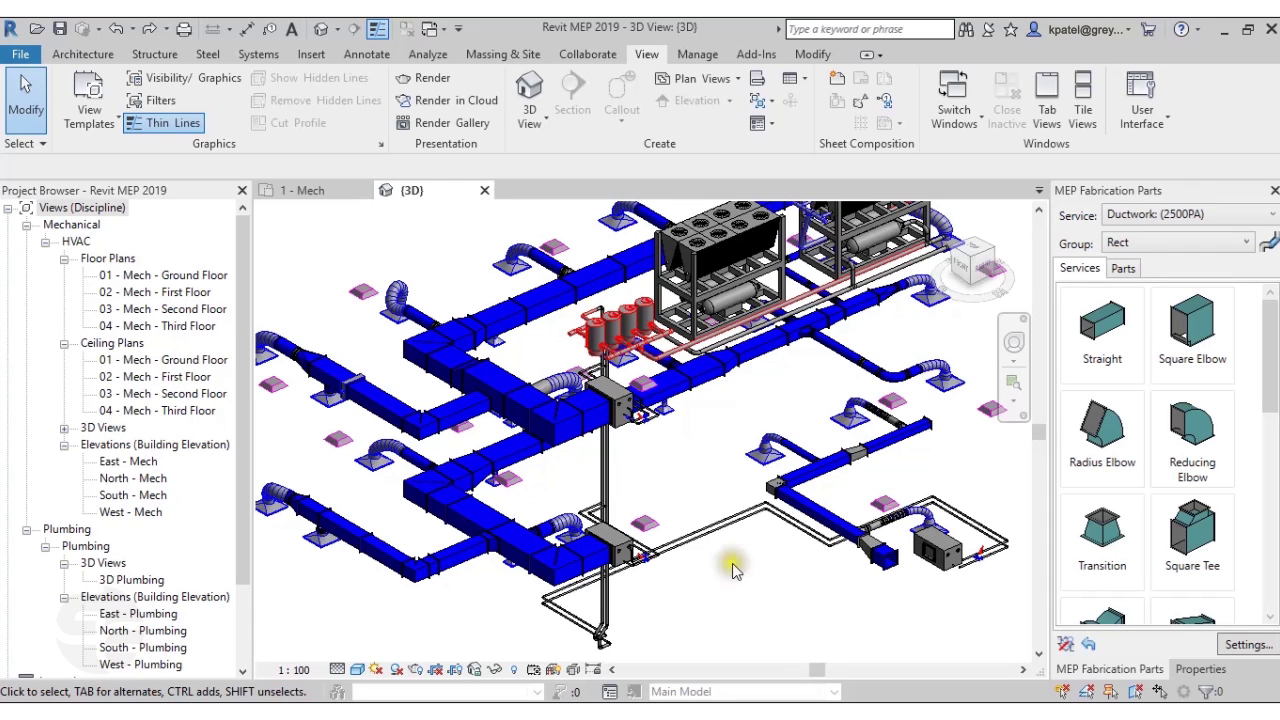
Create a rule-based filter named "MEP Fabrication Pipe" and include the MEP Fabrication Pipework category in it.
{"action": "left_click", "coordinate": [158, 100]}
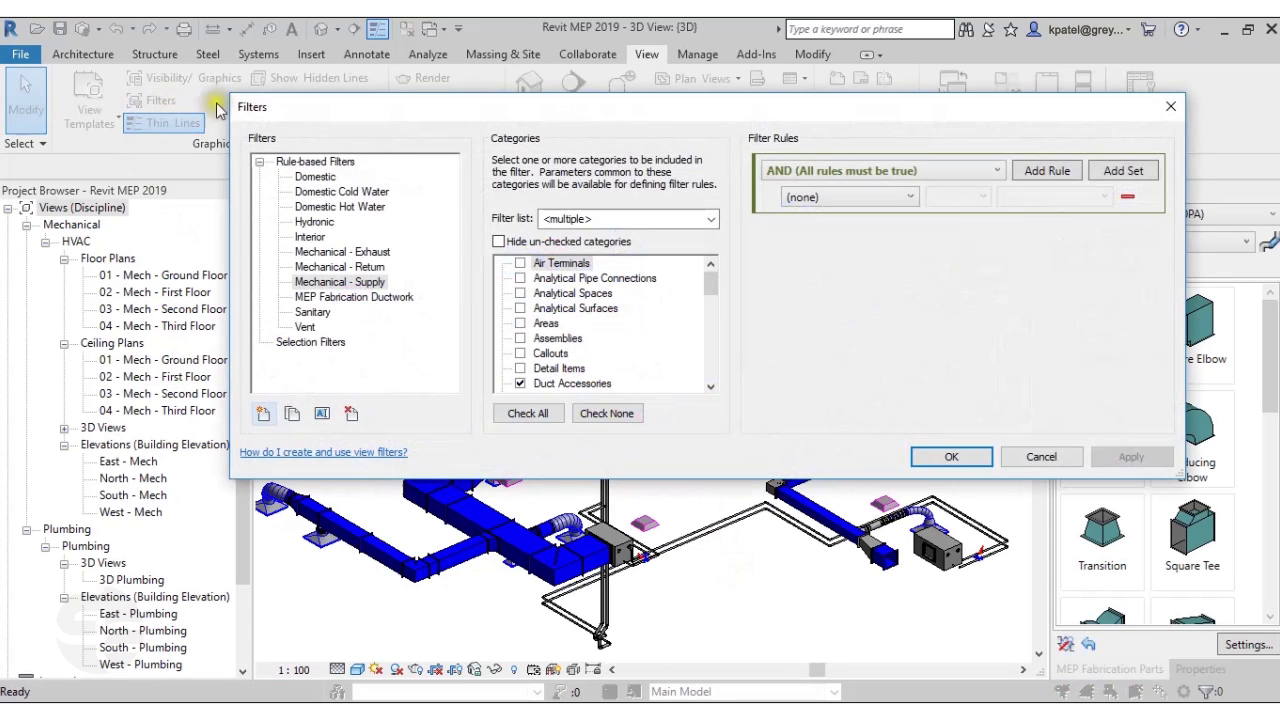
{"action": "left_click", "coordinate": [263, 413]}
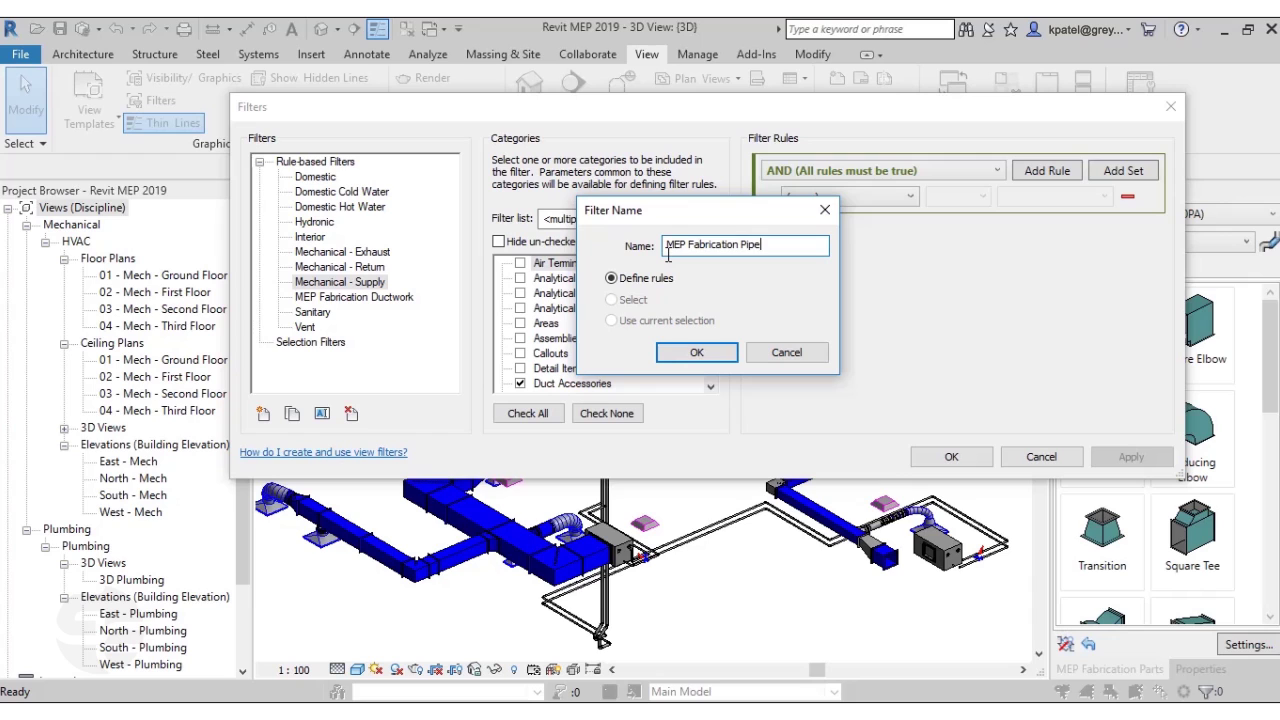
{"action": "left_click", "coordinate": [697, 352]}
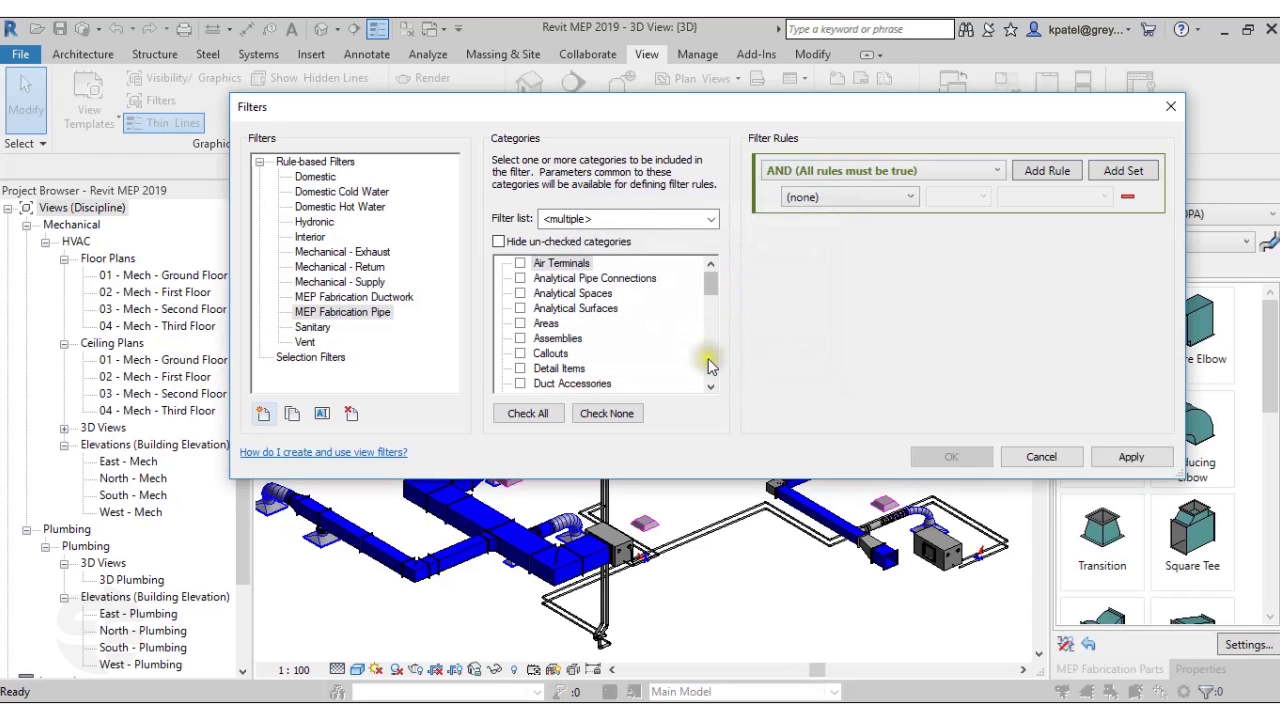
{"action": "left_click", "coordinate": [558, 338]}
{"action": "scroll", "coordinate": [577, 348], "scroll_direction": "down", "scroll_amount": 2}
{"action": "scroll", "coordinate": [577, 348], "scroll_direction": "down", "scroll_amount": 7}
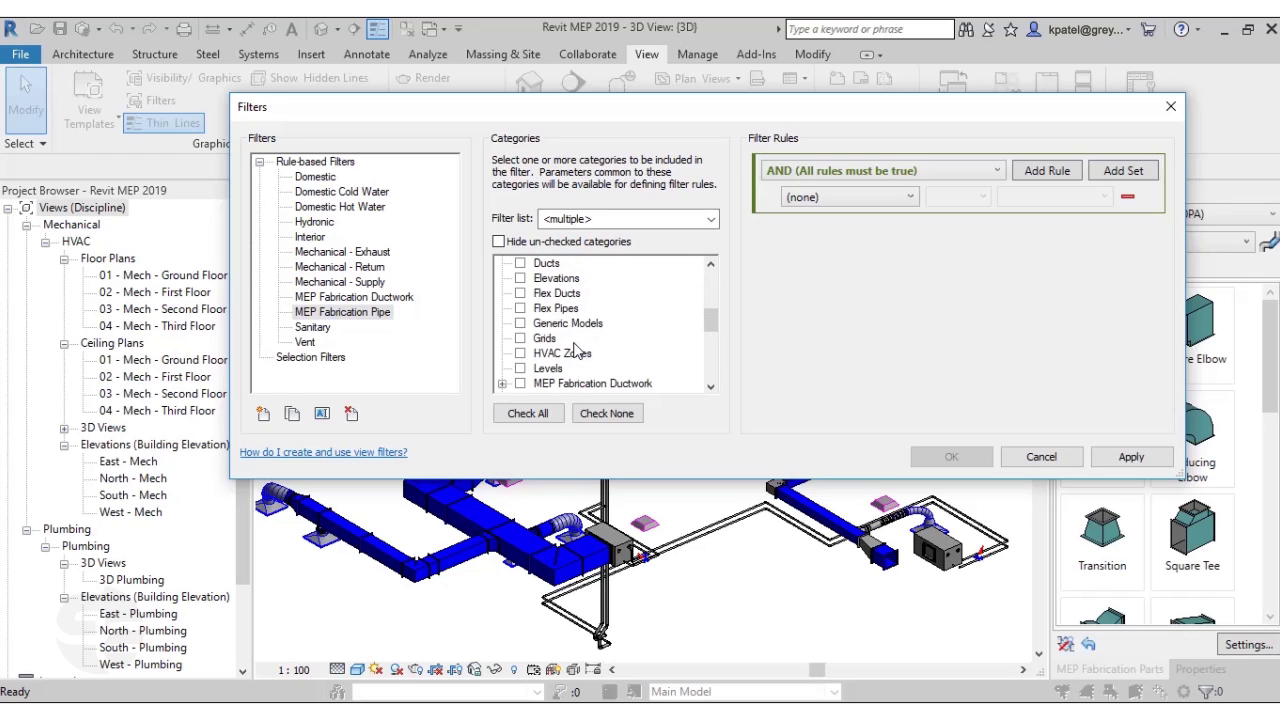
{"action": "left_click", "coordinate": [520, 354]}
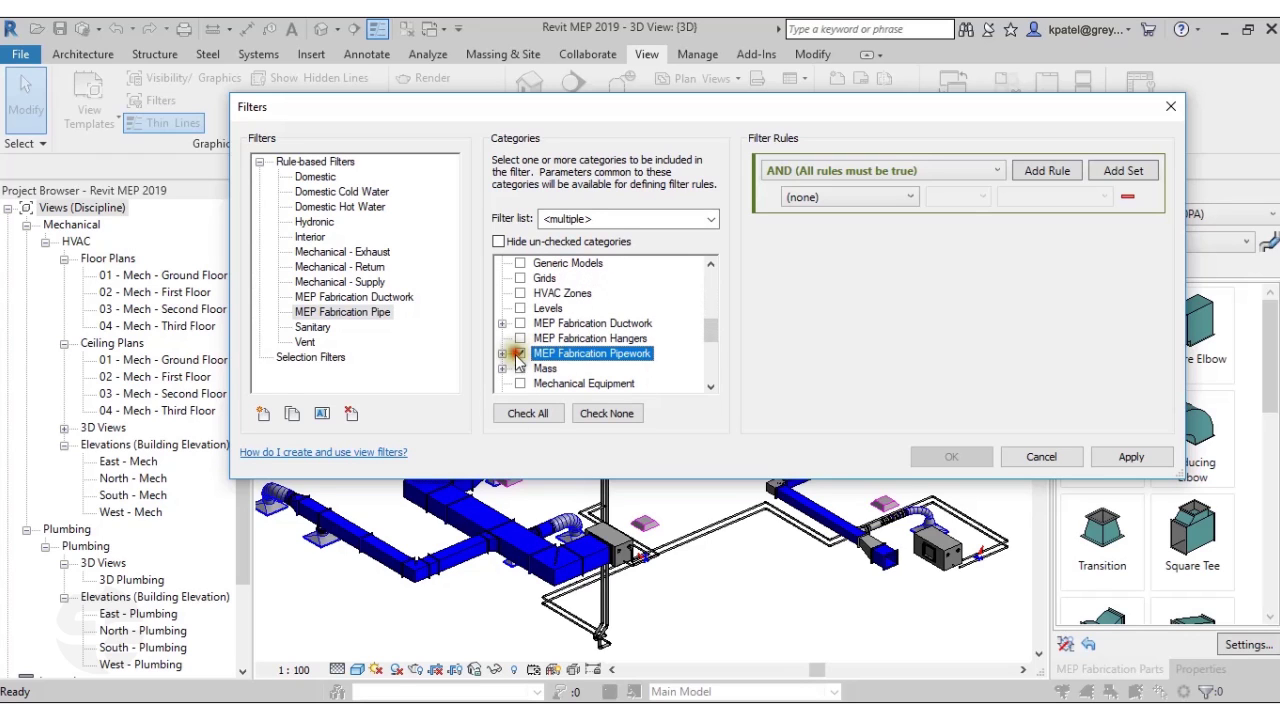
Define the pipe filter's rule as System Type equals CHW Return, and save the filter.
{"action": "left_click", "coordinate": [841, 199]}
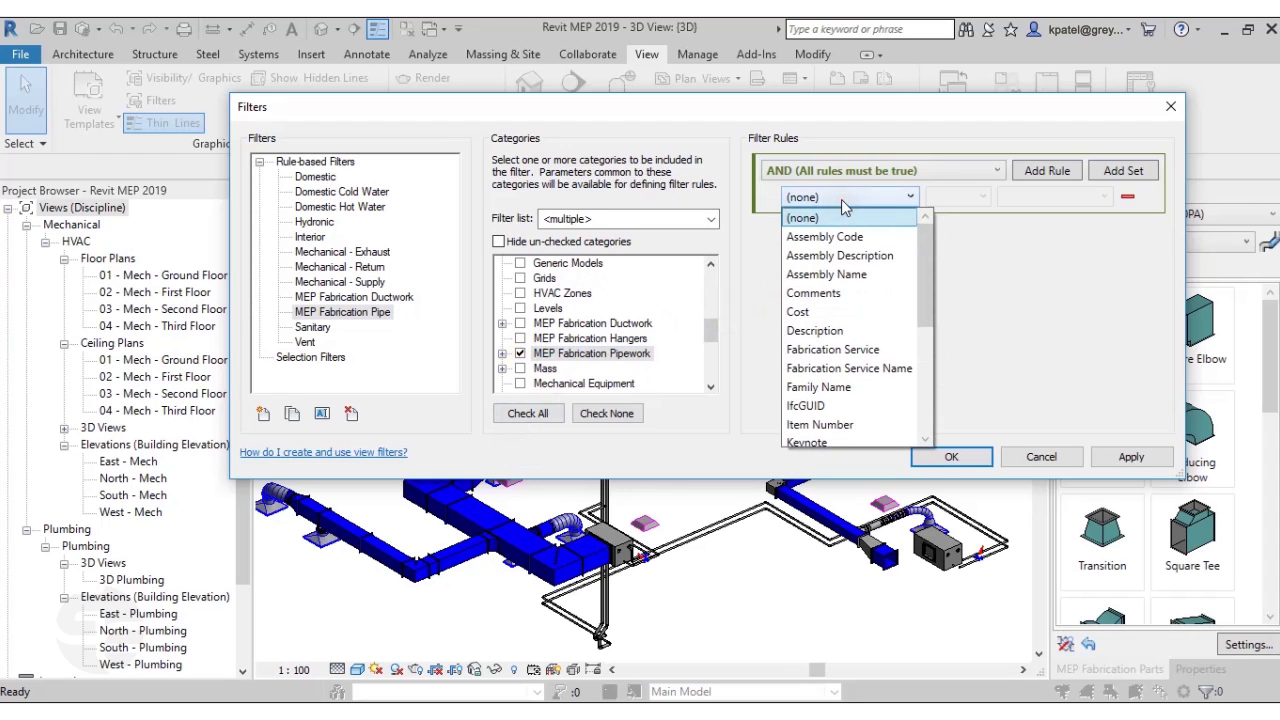
{"action": "scroll", "coordinate": [830, 330], "scroll_direction": "down", "scroll_amount": 3}
{"action": "left_click", "coordinate": [830, 387]}
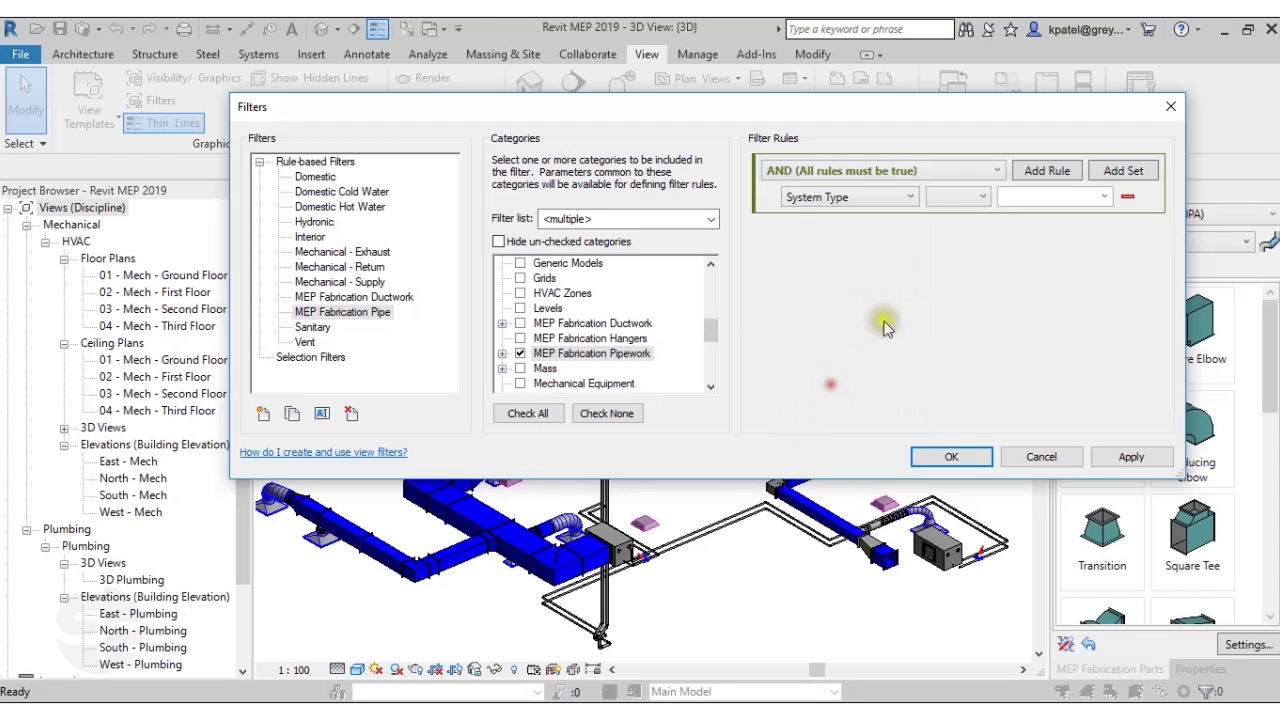
{"action": "left_click", "coordinate": [982, 197]}
{"action": "left_click", "coordinate": [1006, 220]}
{"action": "left_click", "coordinate": [1104, 196]}
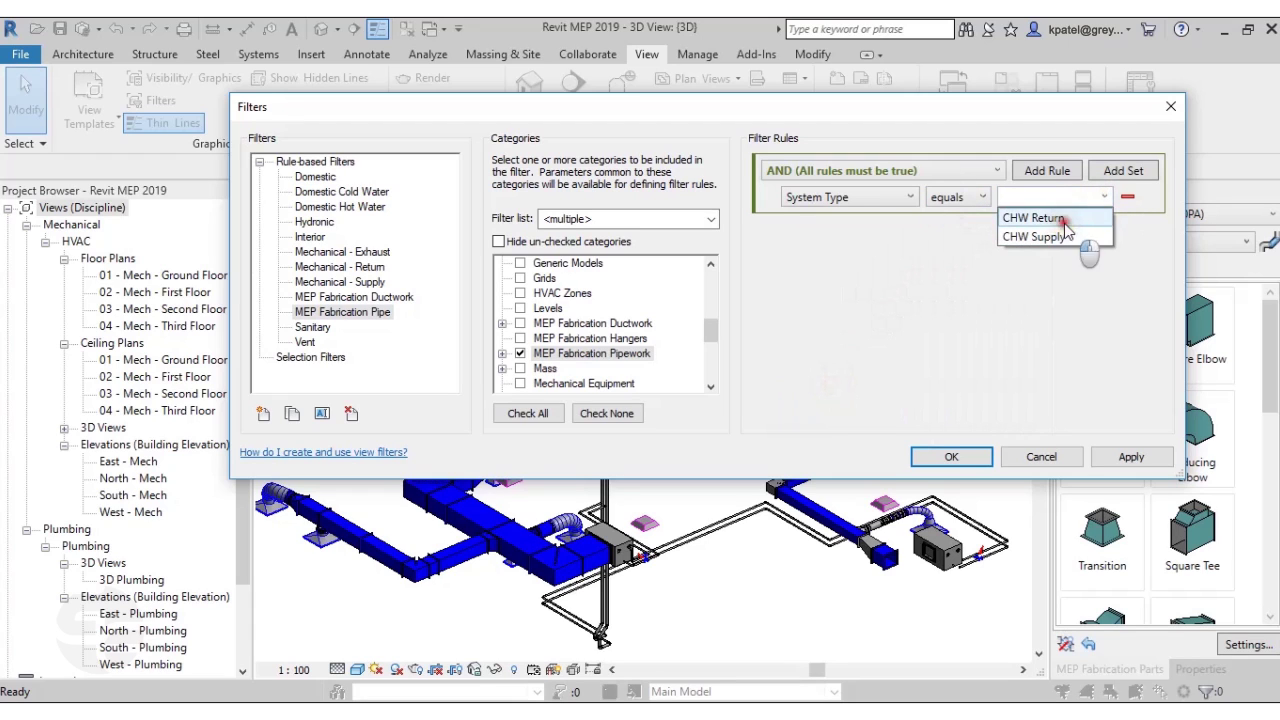
{"action": "left_click", "coordinate": [1062, 220]}
{"action": "left_click", "coordinate": [970, 458]}
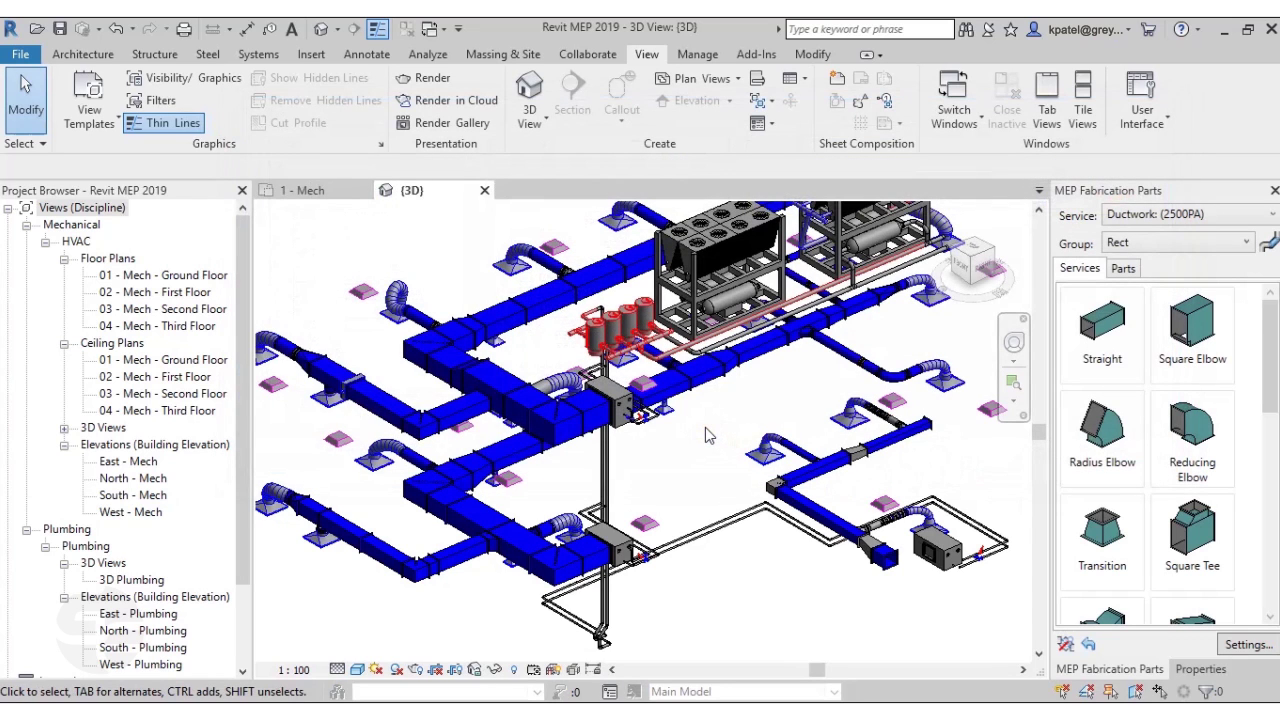
Add the MEP Fabrication Pipe filter to the 3D view's visibility/graphic overrides.
{"action": "left_click", "coordinate": [198, 79]}
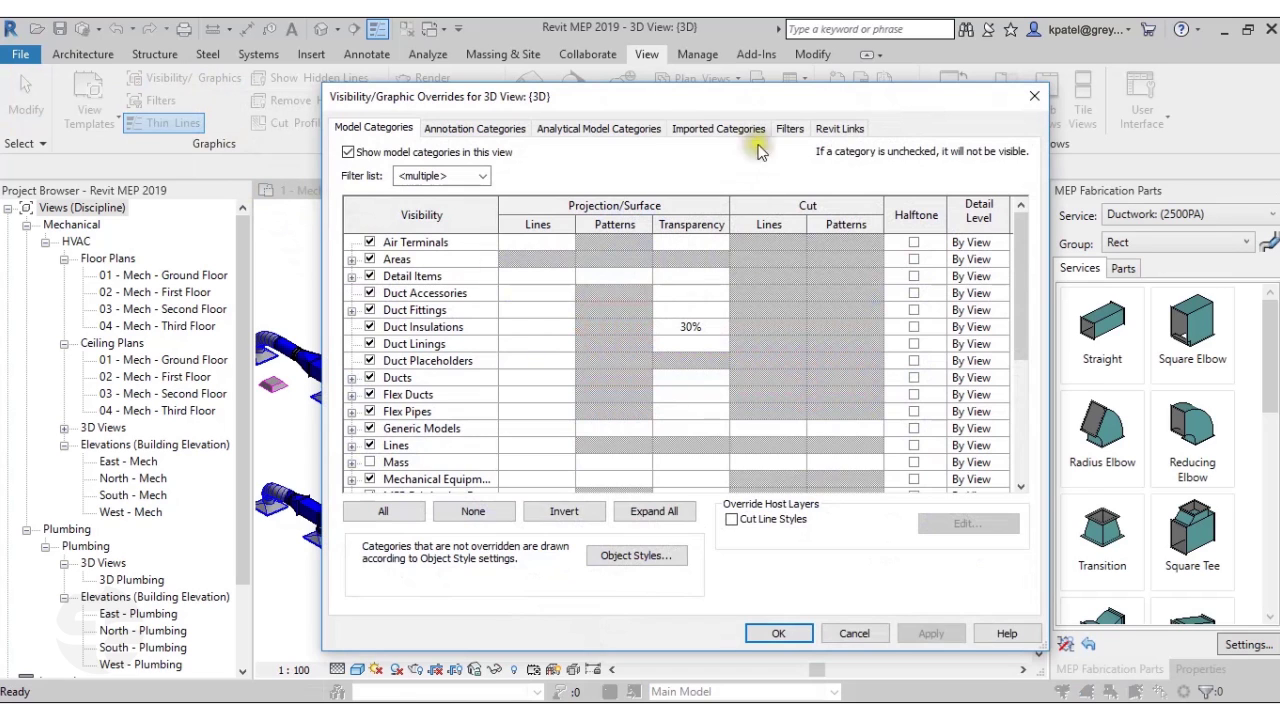
{"action": "left_click", "coordinate": [789, 130]}
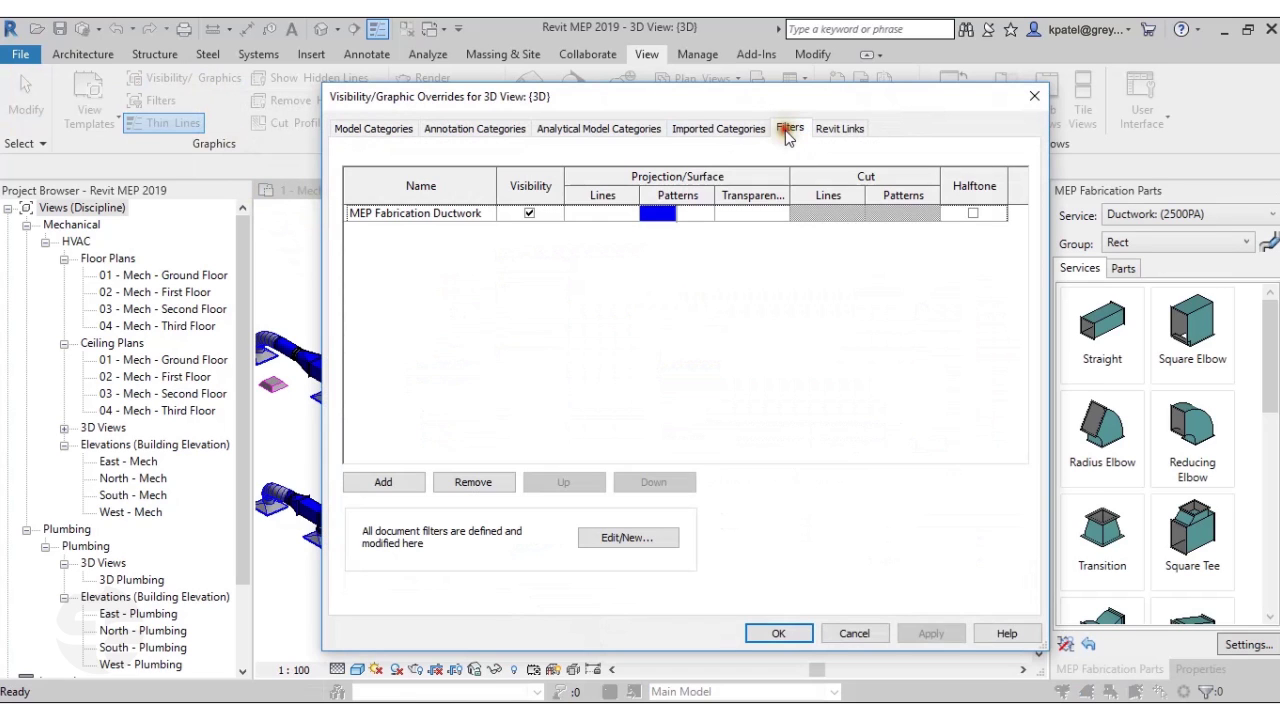
{"action": "left_click", "coordinate": [381, 484]}
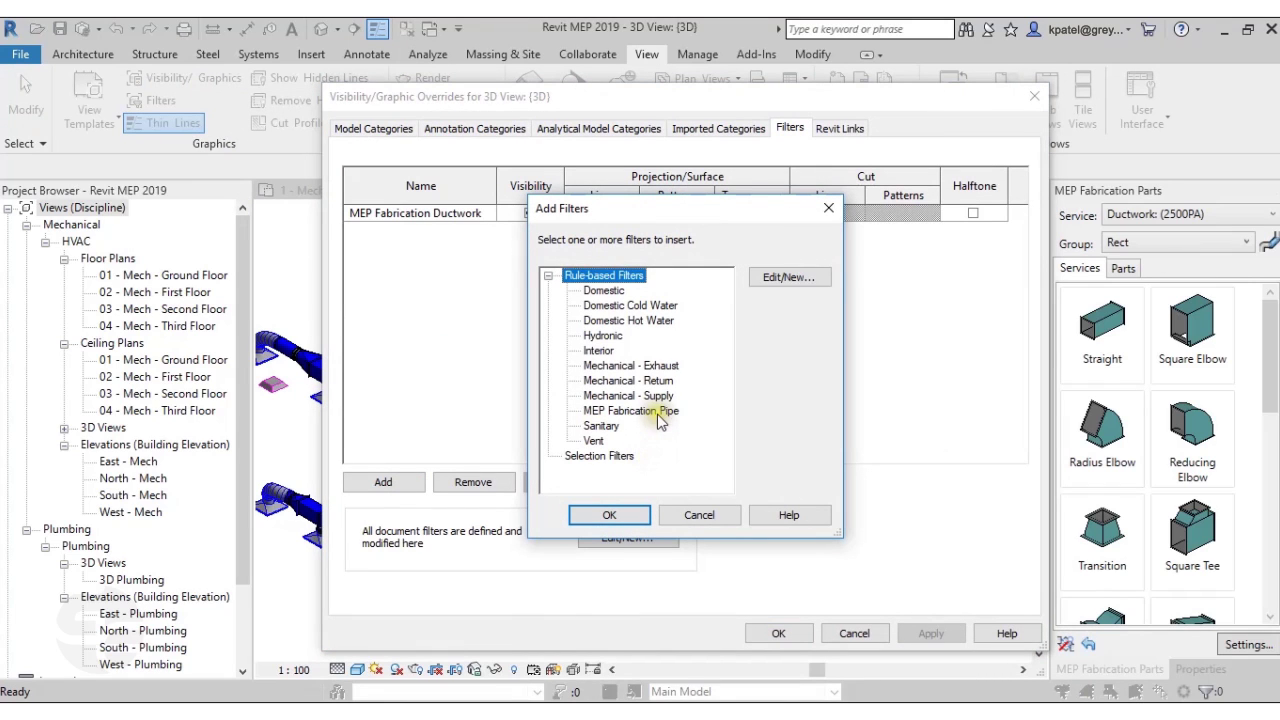
{"action": "left_click", "coordinate": [656, 412]}
{"action": "left_click", "coordinate": [612, 515]}
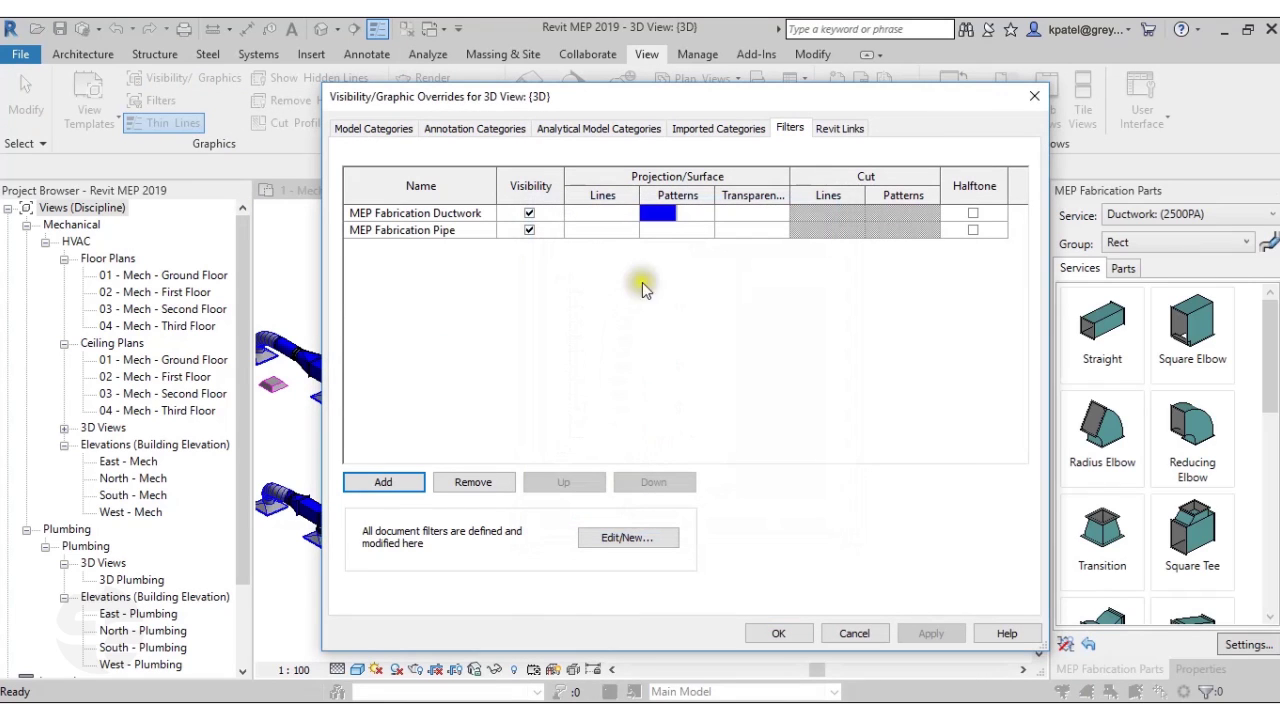
Override the MEP Fabrication Pipe filter's projection surface pattern with a magenta solid fill foreground, and apply it to the 3D view.
{"action": "left_click", "coordinate": [657, 230]}
{"action": "left_click", "coordinate": [668, 230]}
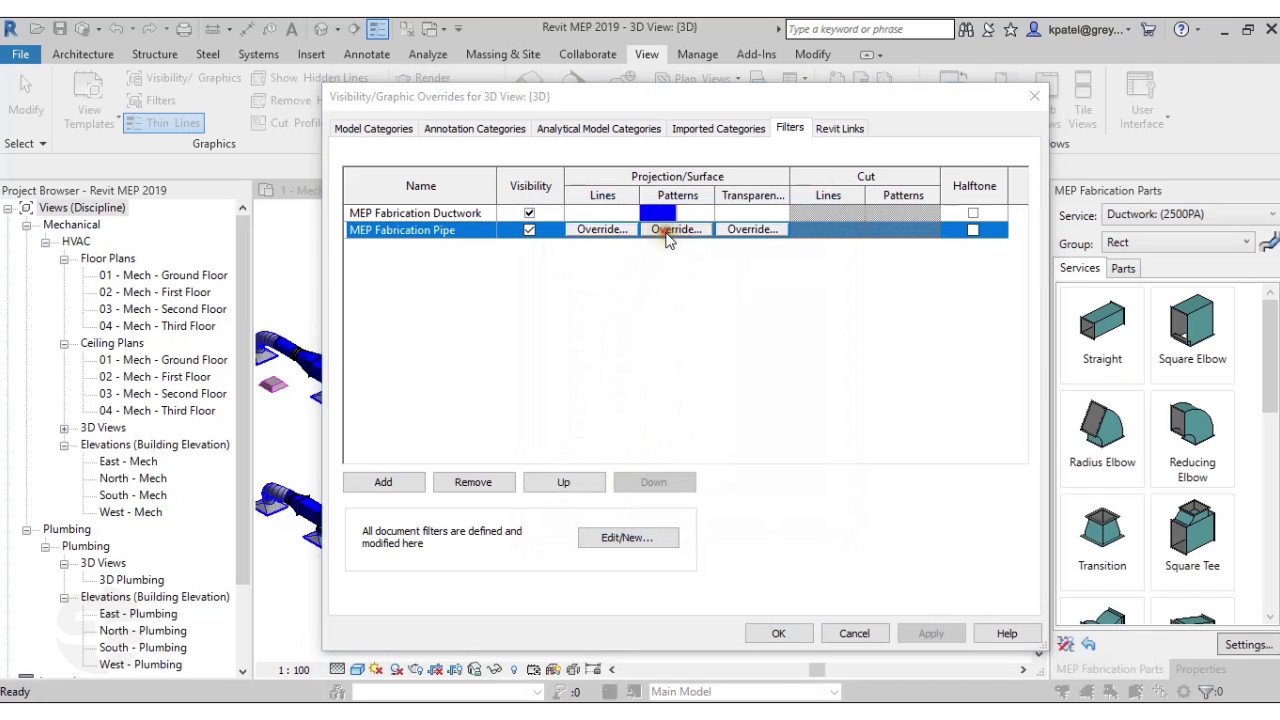
{"action": "left_click", "coordinate": [821, 313]}
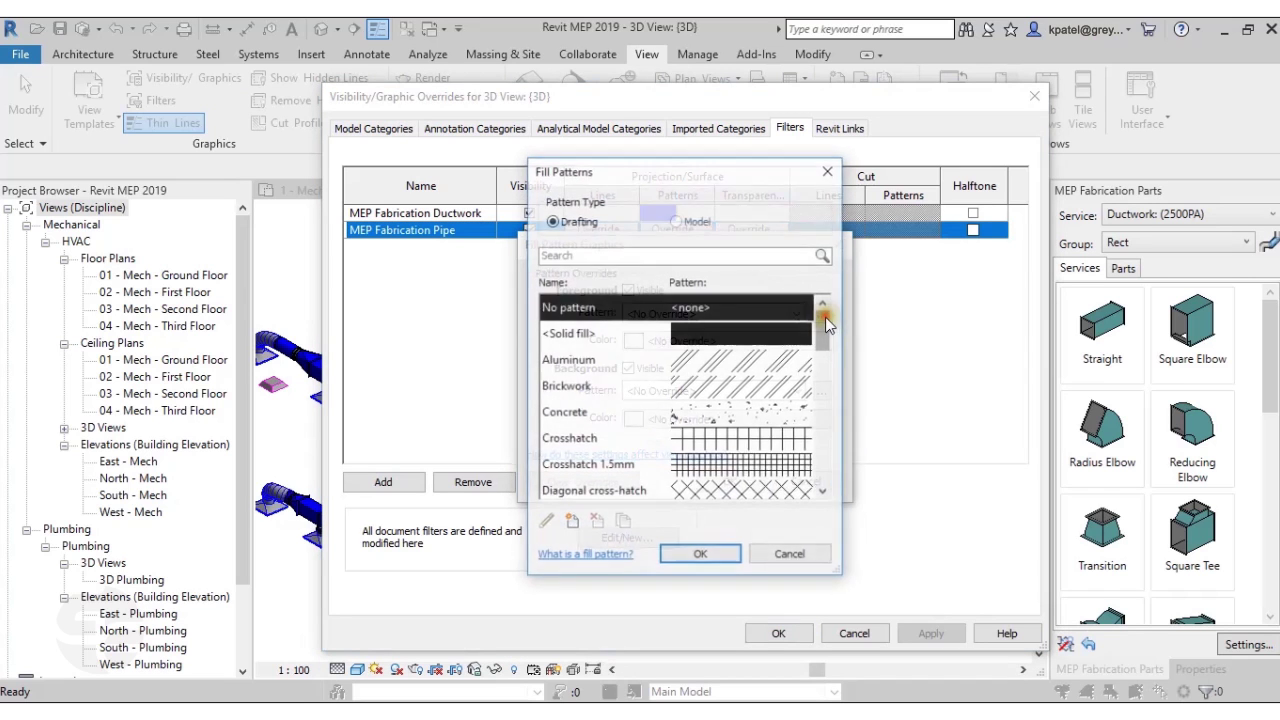
{"action": "left_click", "coordinate": [770, 333]}
{"action": "left_click", "coordinate": [702, 554]}
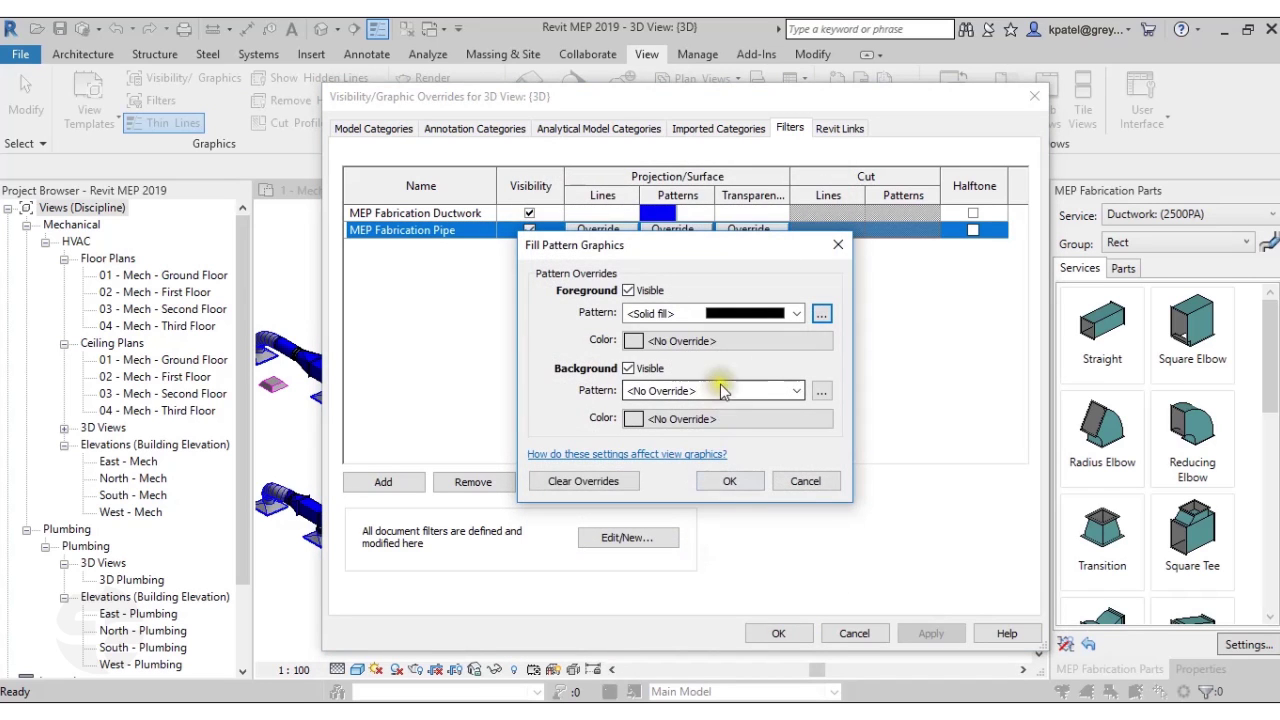
{"action": "left_click", "coordinate": [812, 341]}
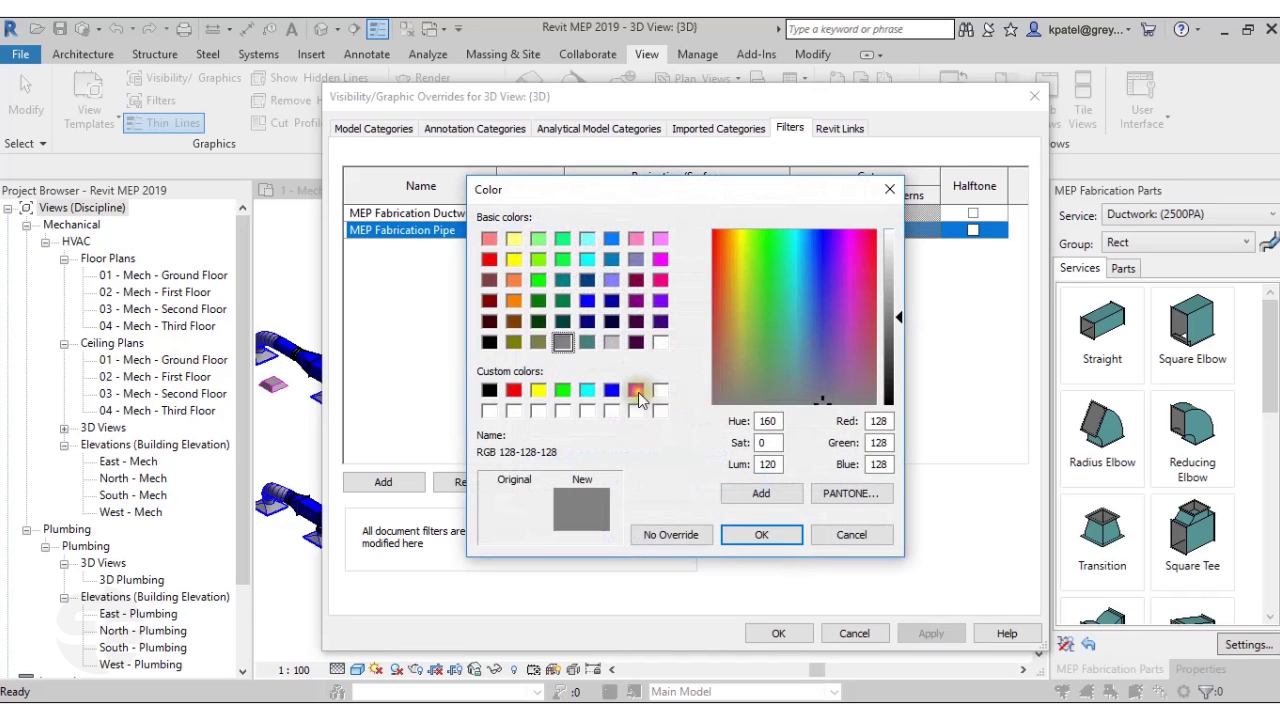
{"action": "left_click", "coordinate": [636, 390]}
{"action": "left_click", "coordinate": [757, 534]}
{"action": "left_click", "coordinate": [730, 481]}
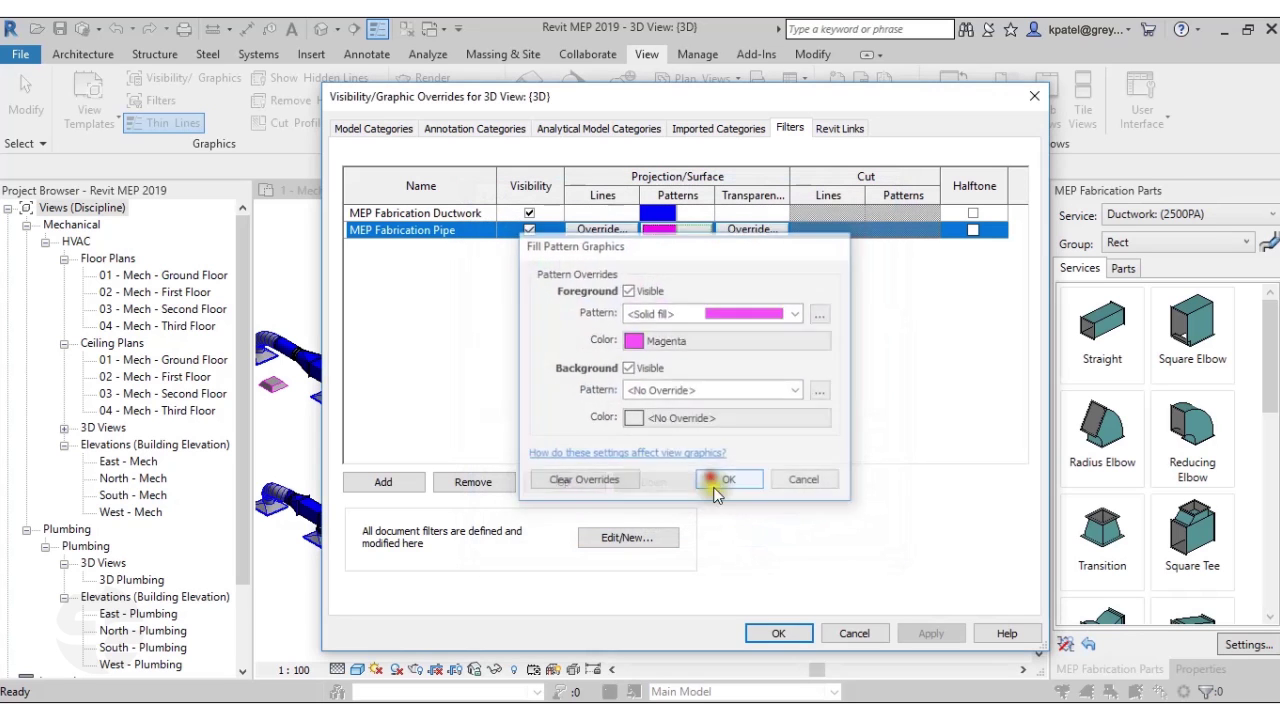
{"action": "left_click", "coordinate": [780, 630]}
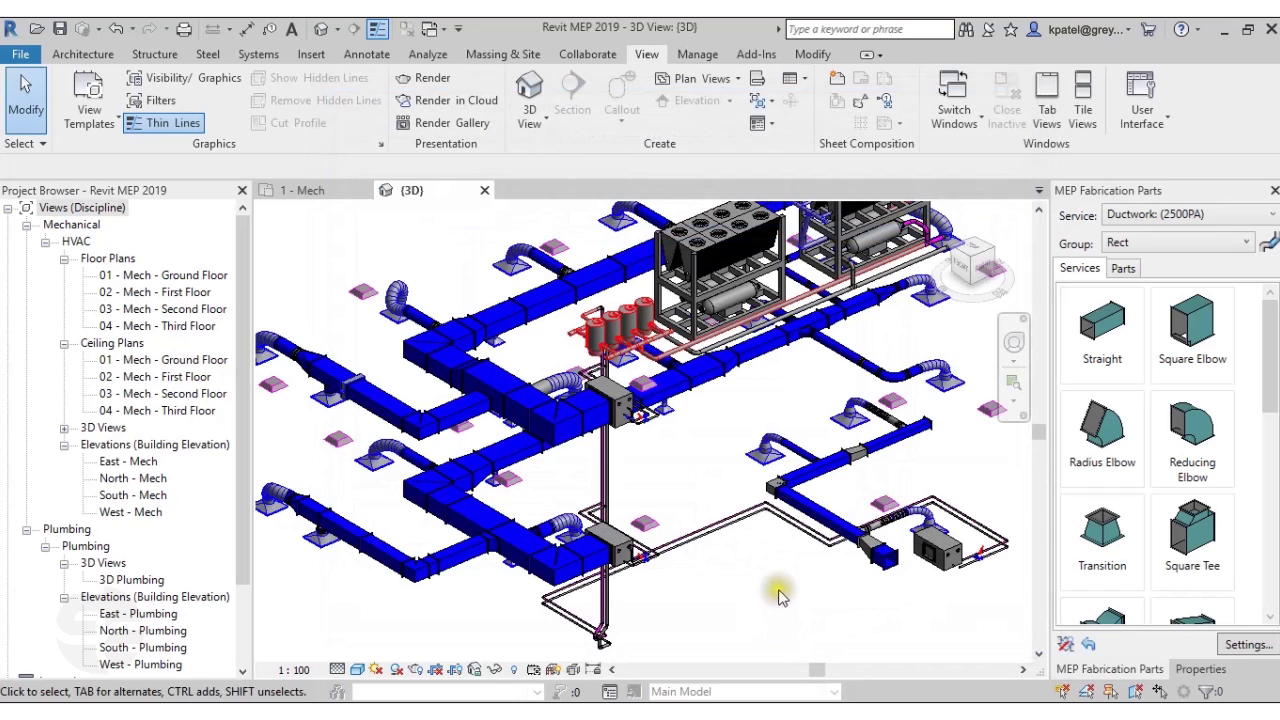
Examine the filter colours on the fabrication pipework runs and adjoining ductwork up close in the 3D view.
{"action": "scroll", "coordinate": [771, 500], "scroll_direction": "up", "scroll_amount": 6}
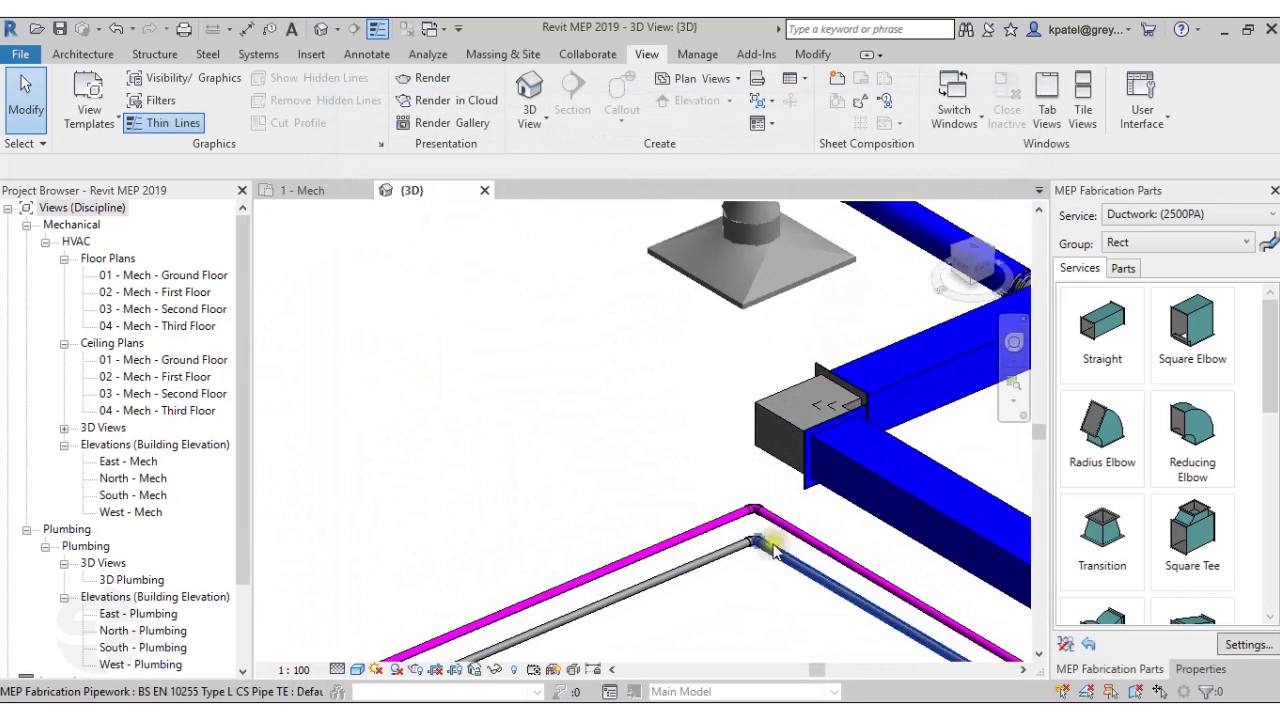
{"action": "middle_click_drag", "start_coordinate": [770, 543], "coordinate": [888, 502]}
{"action": "scroll", "coordinate": [888, 502], "scroll_direction": "down", "scroll_amount": 5}
{"action": "scroll", "coordinate": [857, 526], "scroll_direction": "up", "scroll_amount": 2}
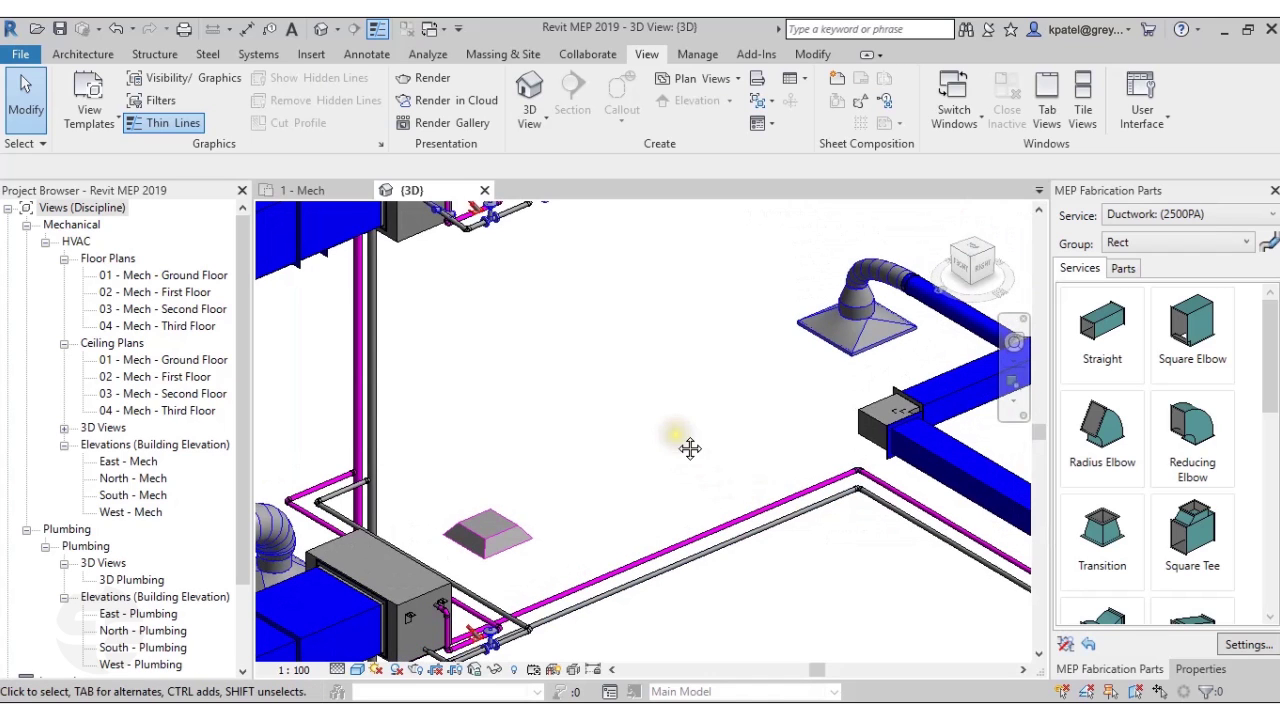
{"action": "scroll", "coordinate": [743, 491], "scroll_direction": "up", "scroll_amount": 2}
{"action": "middle_click_drag", "start_coordinate": [751, 495], "coordinate": [726, 423]}
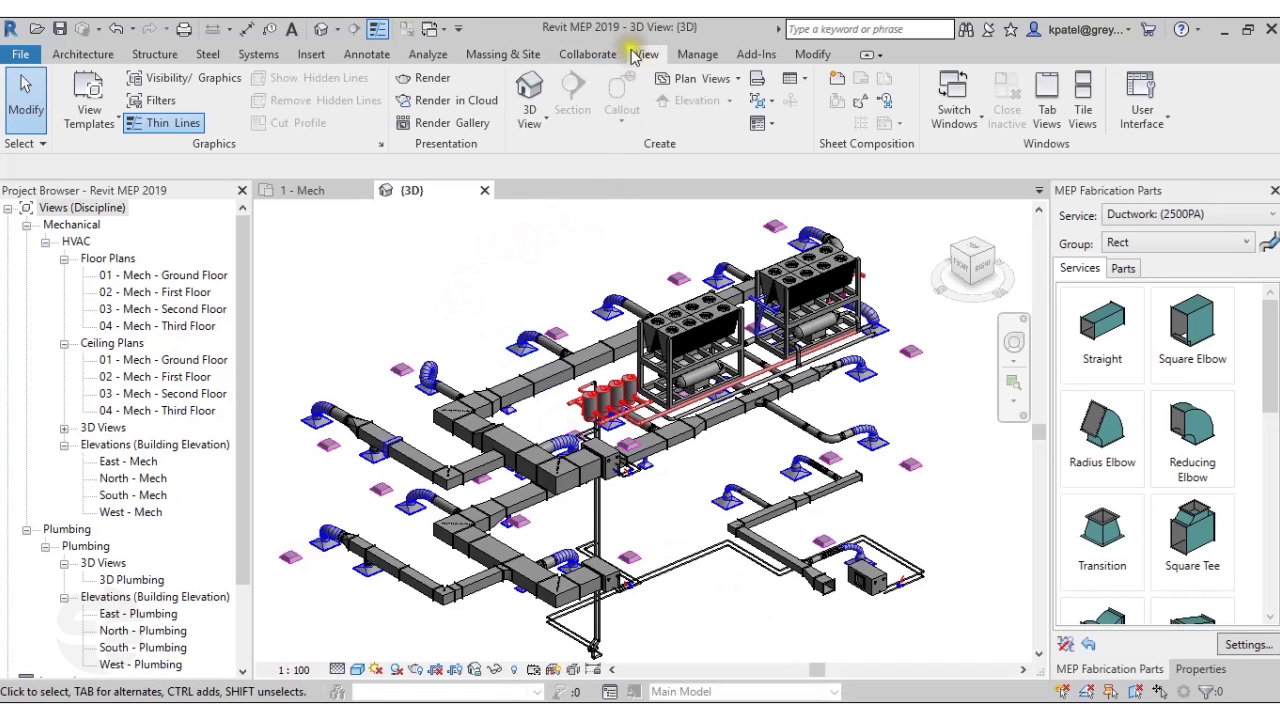
Create a rule-based filter named "MEP Fabrication Pipe - System" and include the MEP Fabrication Pipework category in it.
{"action": "left_click", "coordinate": [163, 103]}
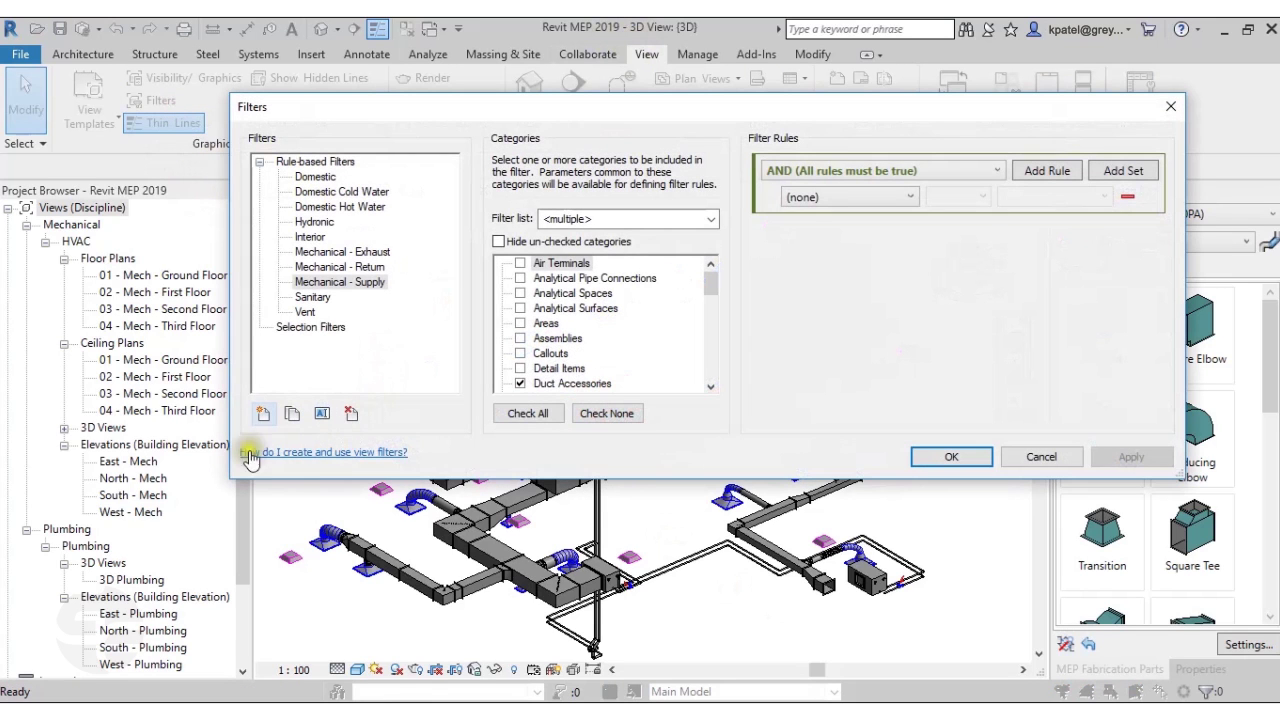
{"action": "left_click", "coordinate": [263, 414]}
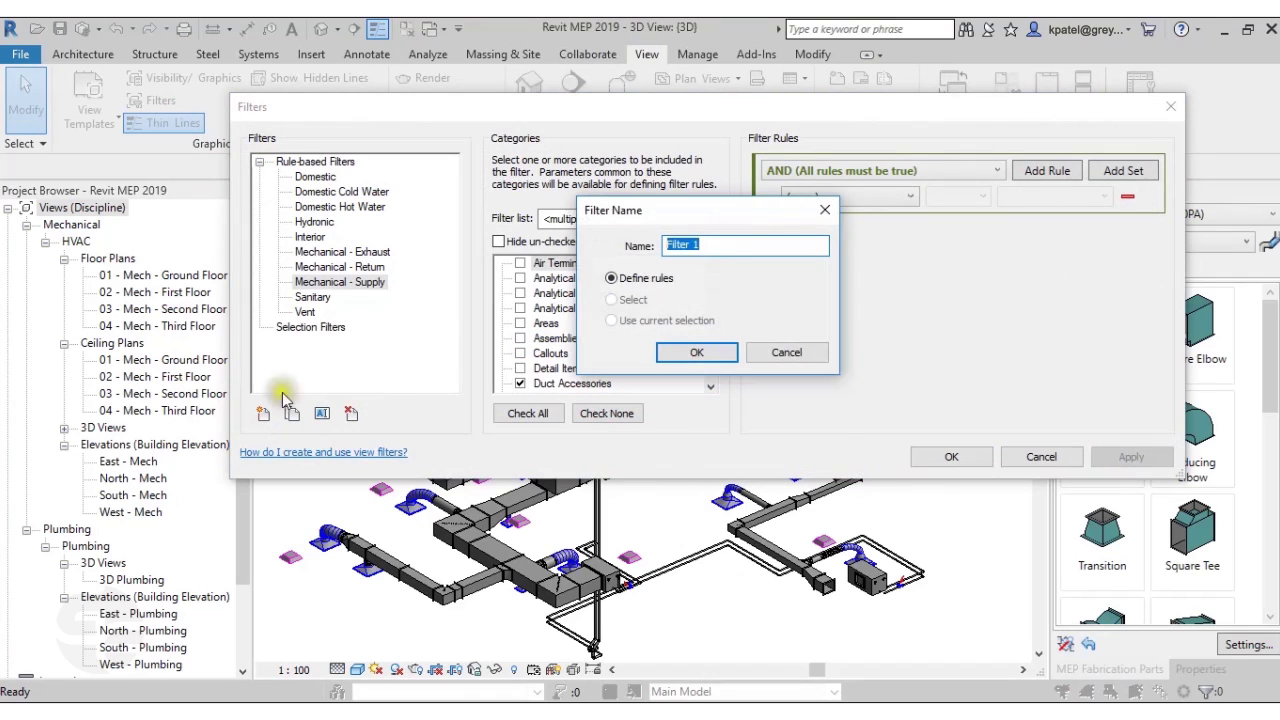
{"action": "left_click_drag", "start_coordinate": [729, 244], "coordinate": [652, 237]}
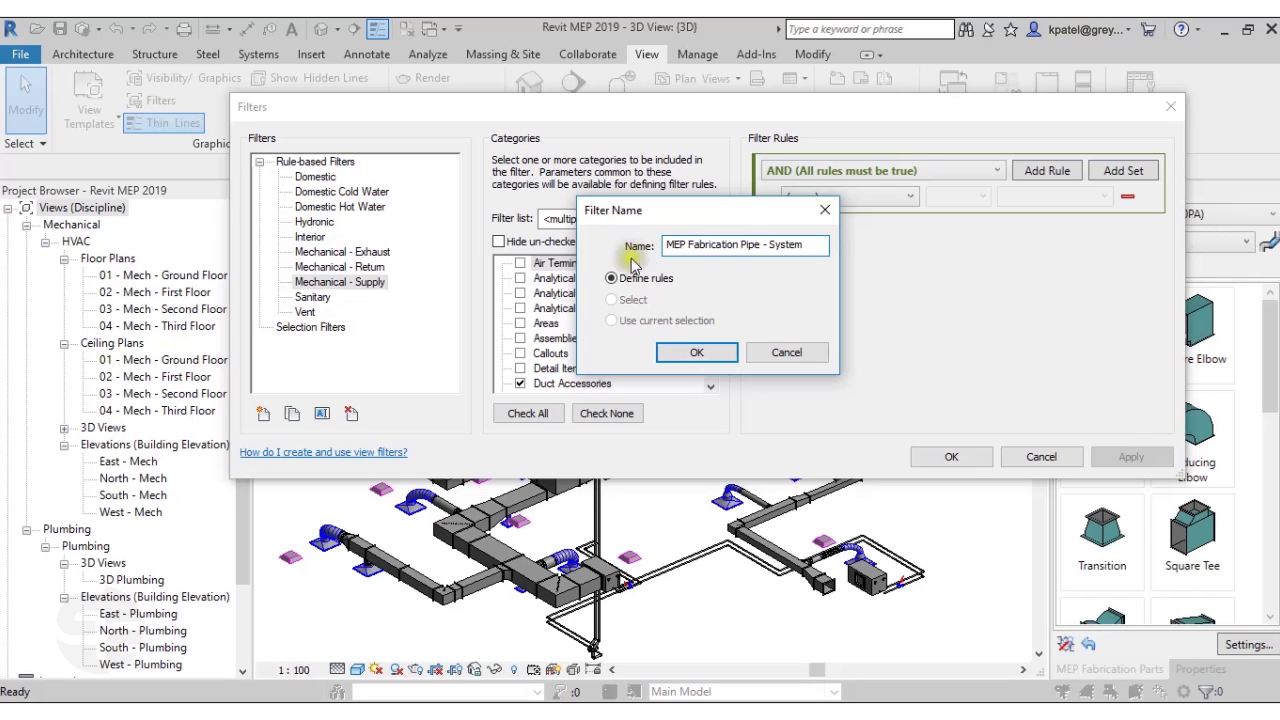
{"action": "left_click", "coordinate": [700, 352]}
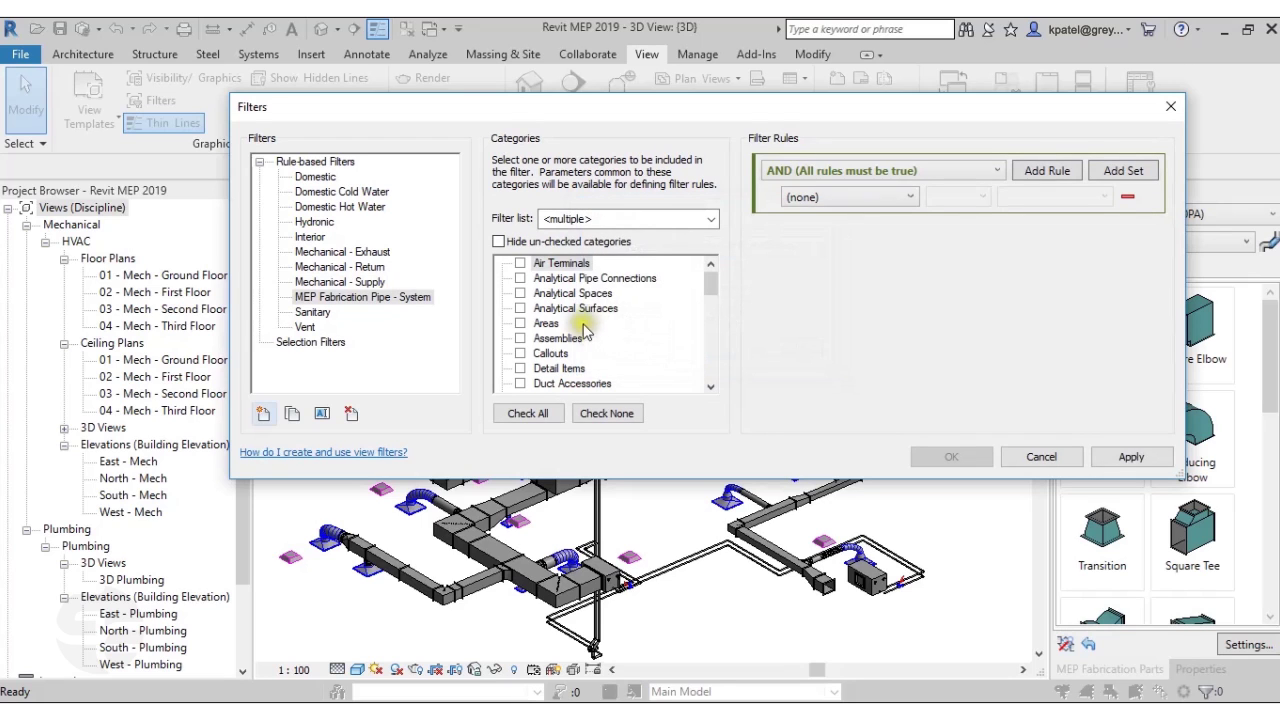
{"action": "scroll", "coordinate": [575, 330], "scroll_direction": "down", "scroll_amount": 3}
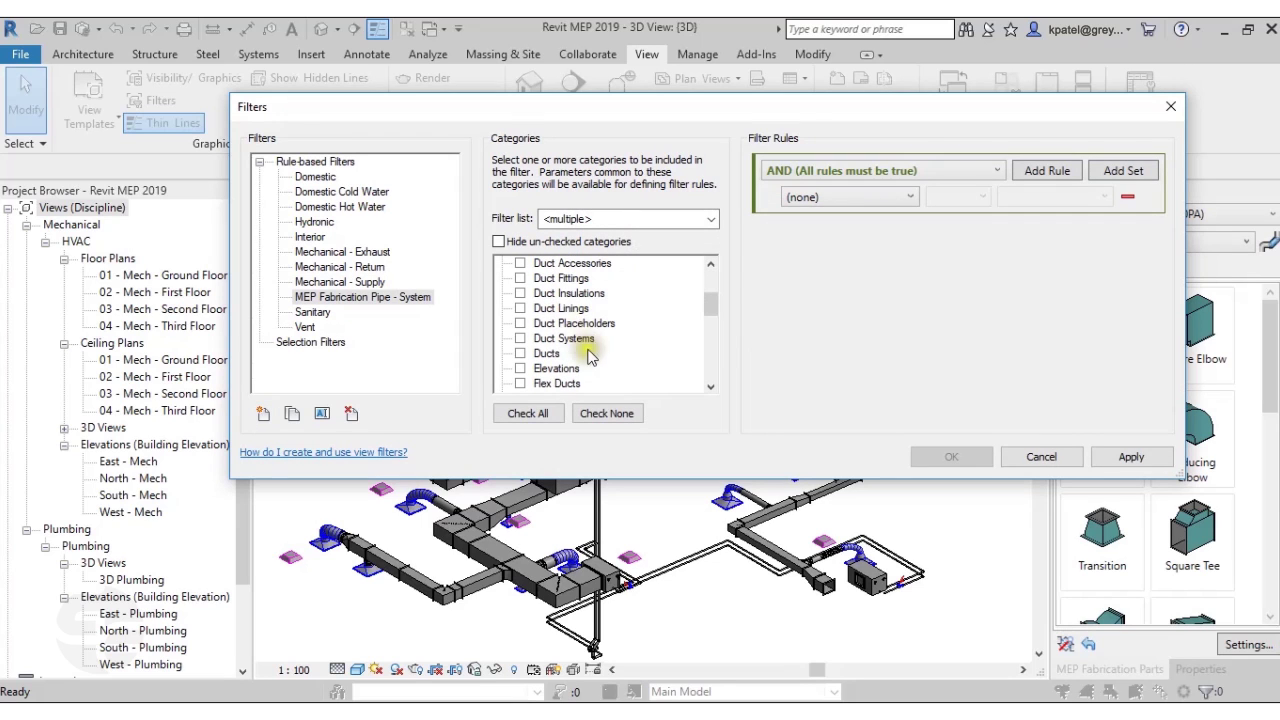
{"action": "scroll", "coordinate": [572, 322], "scroll_direction": "down", "scroll_amount": 2}
{"action": "left_click", "coordinate": [565, 310]}
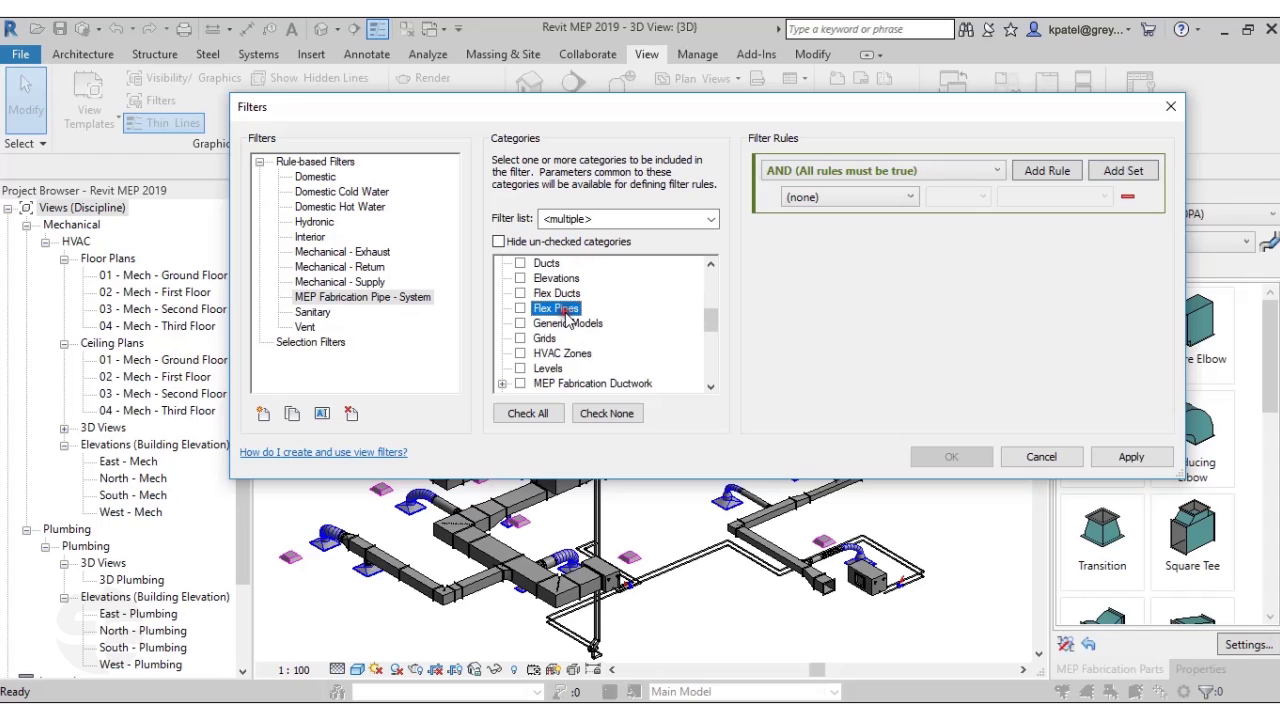
{"action": "key", "text": "m"}
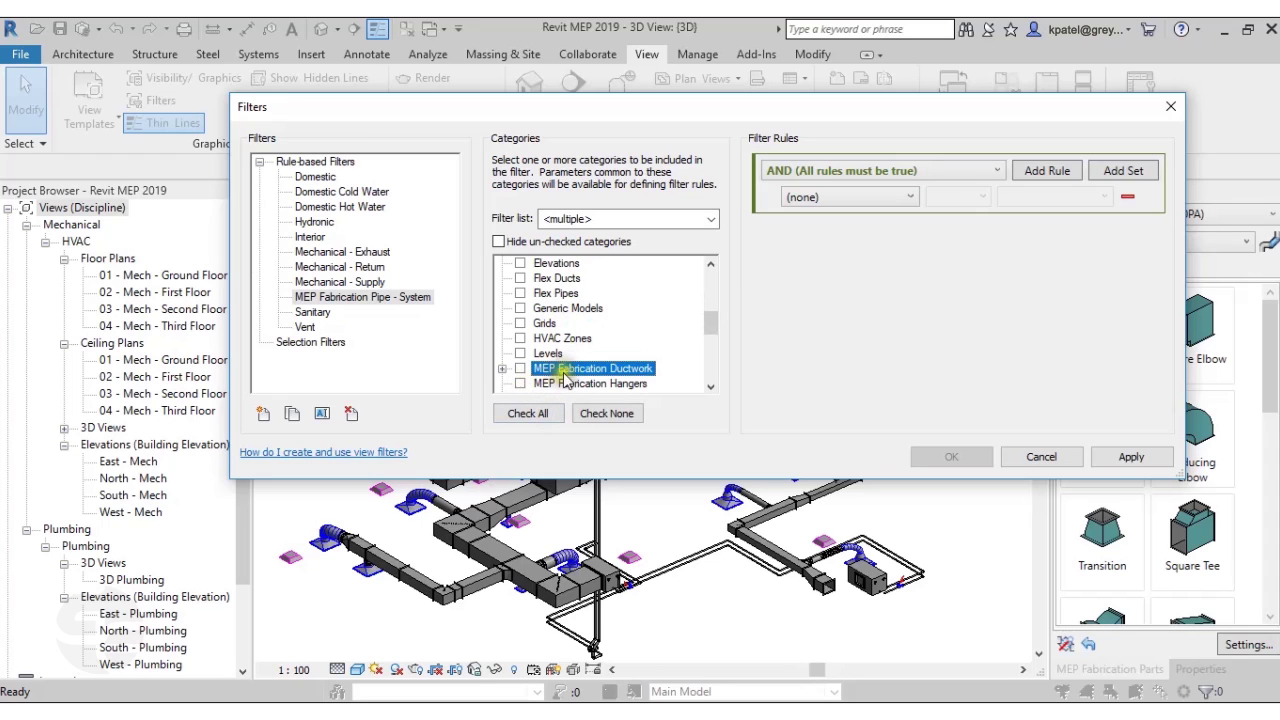
{"action": "scroll", "coordinate": [528, 389], "scroll_direction": "down", "scroll_amount": 1}
{"action": "left_click", "coordinate": [520, 383]}
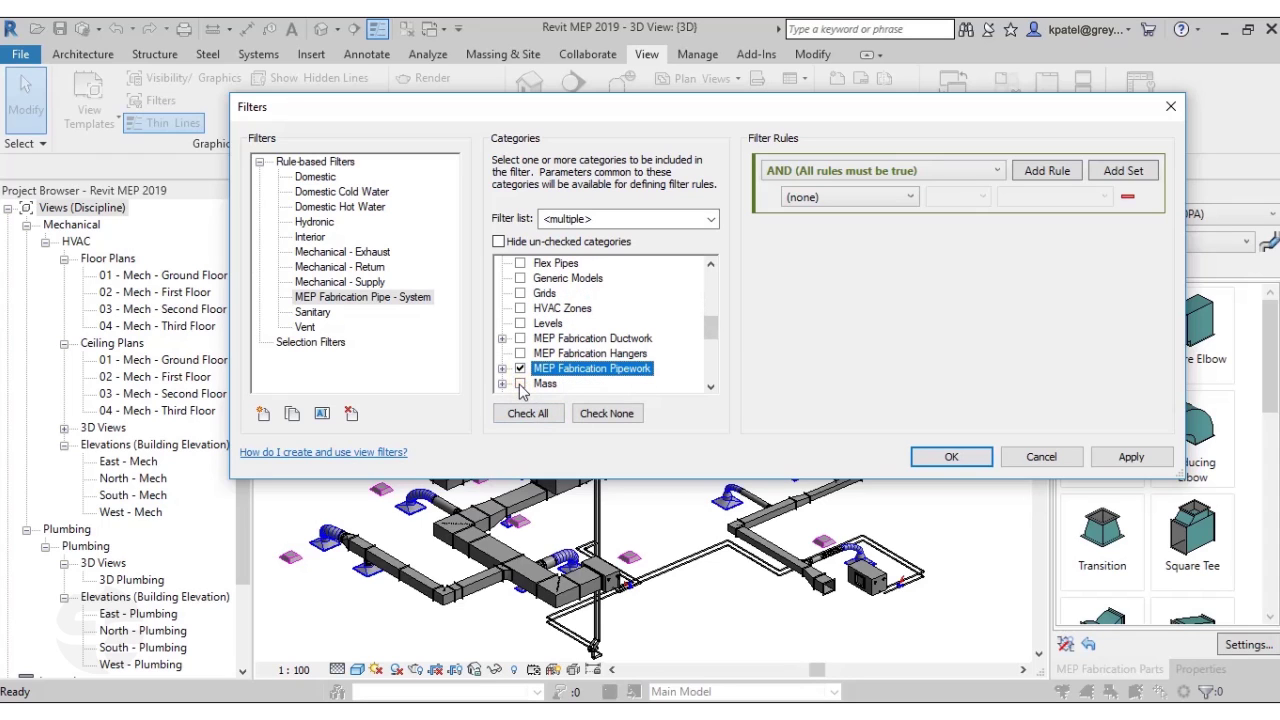
Keep the AND condition and define the filter's first rule as Fabrication Service equals Piping: WeldedXThreaded.
{"action": "left_click", "coordinate": [935, 282]}
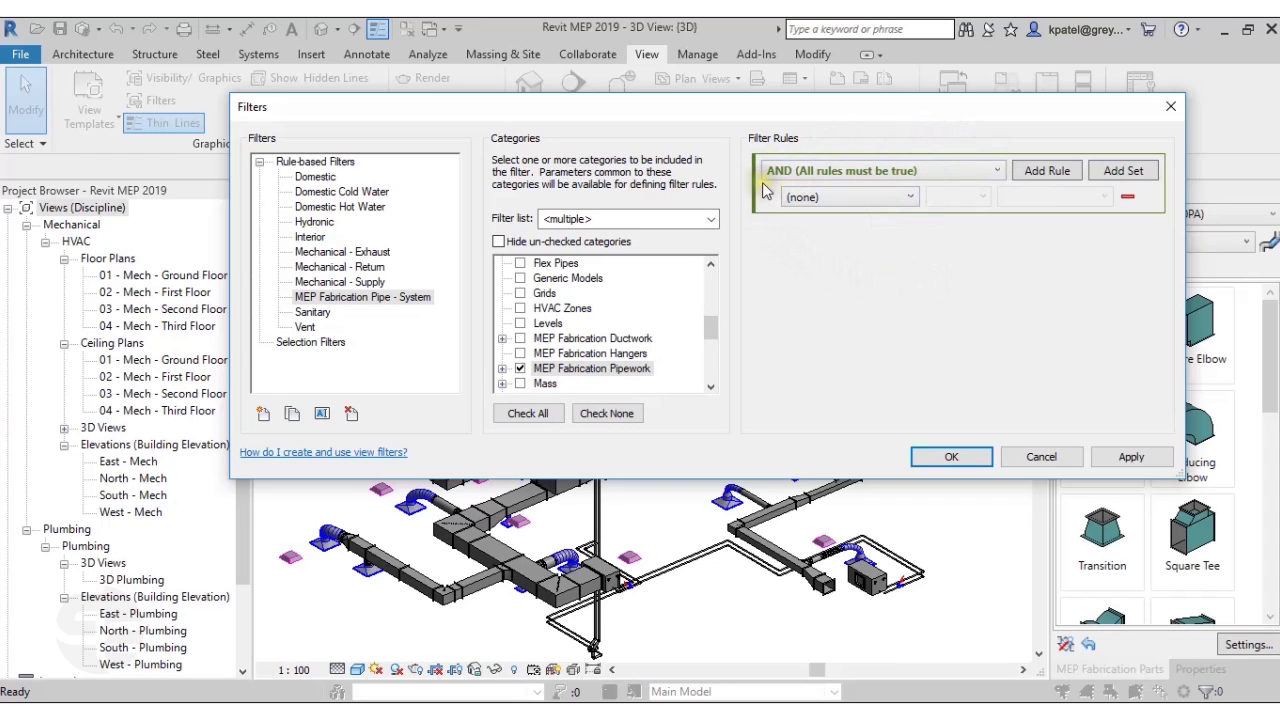
{"action": "left_click", "coordinate": [932, 171]}
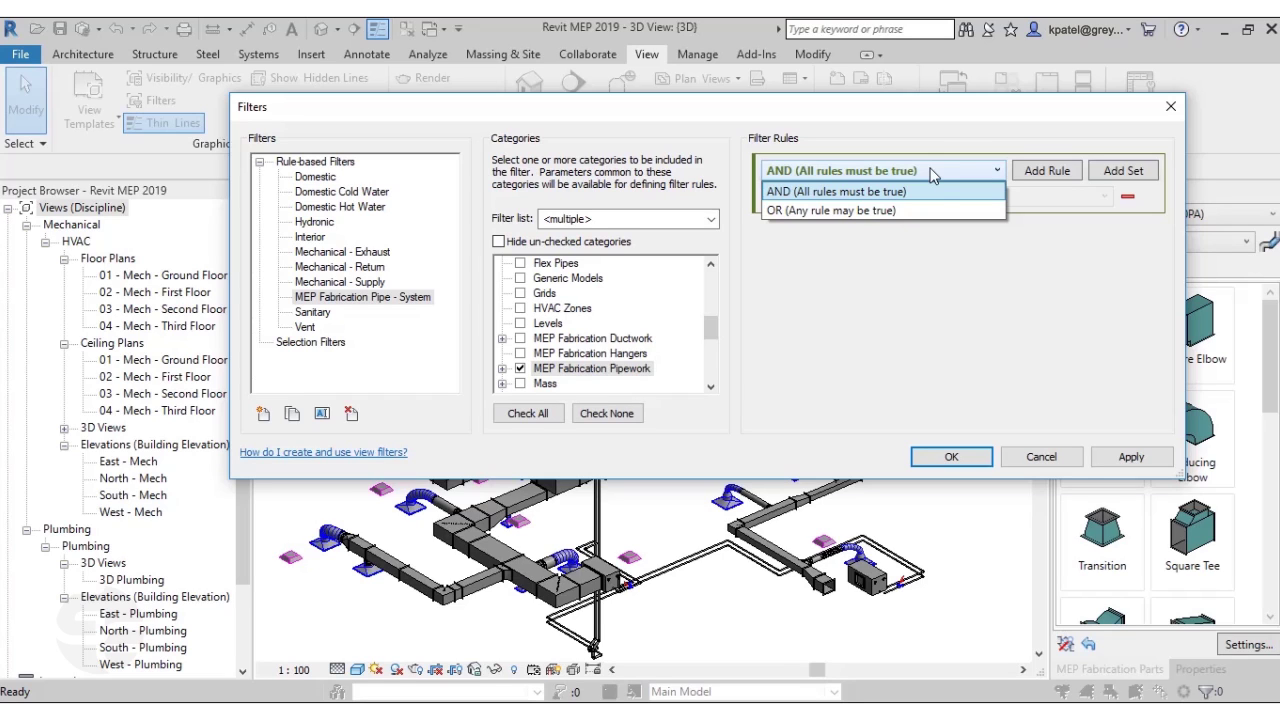
{"action": "left_click", "coordinate": [932, 191]}
{"action": "left_click", "coordinate": [890, 197]}
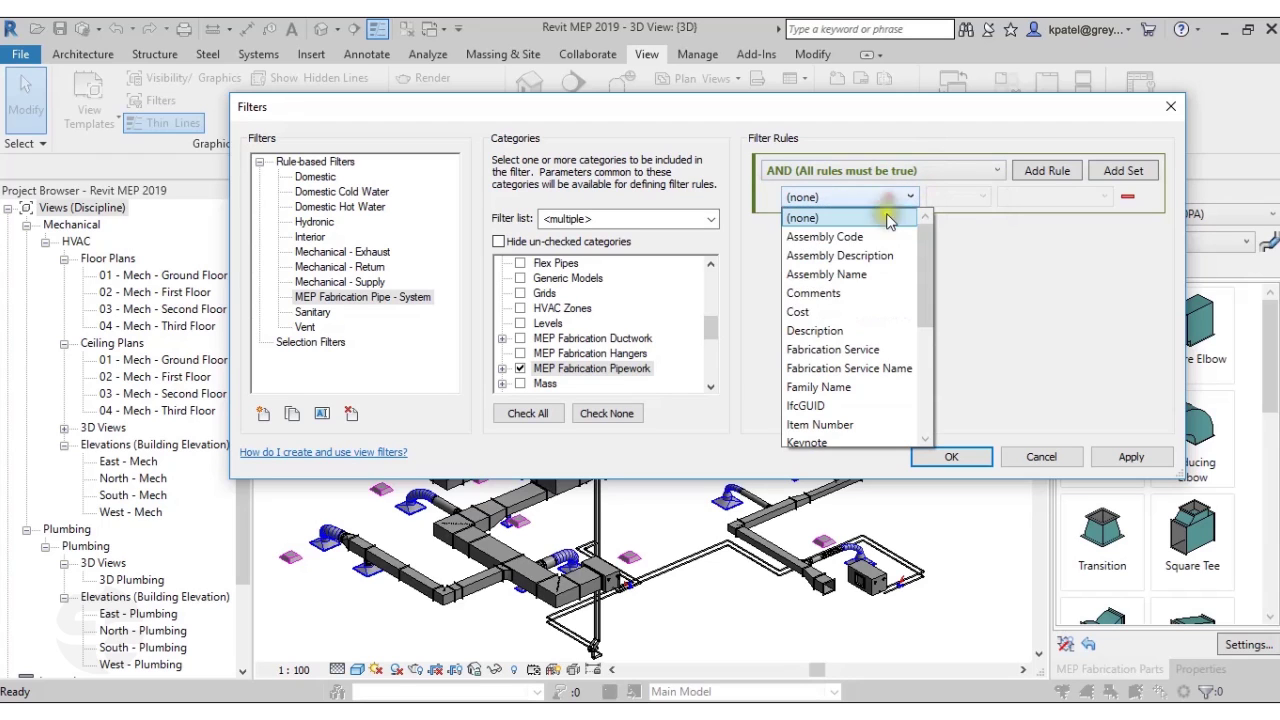
{"action": "left_click", "coordinate": [865, 352]}
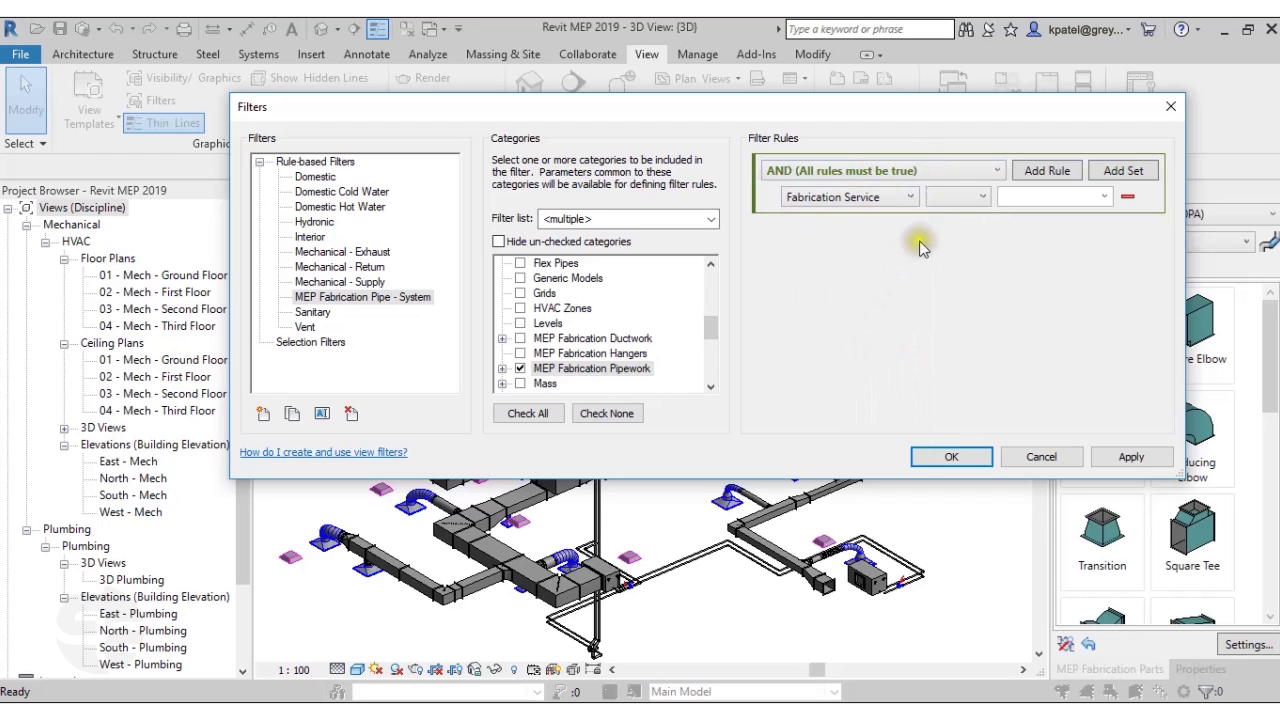
{"action": "left_click", "coordinate": [952, 197]}
{"action": "left_click", "coordinate": [956, 220]}
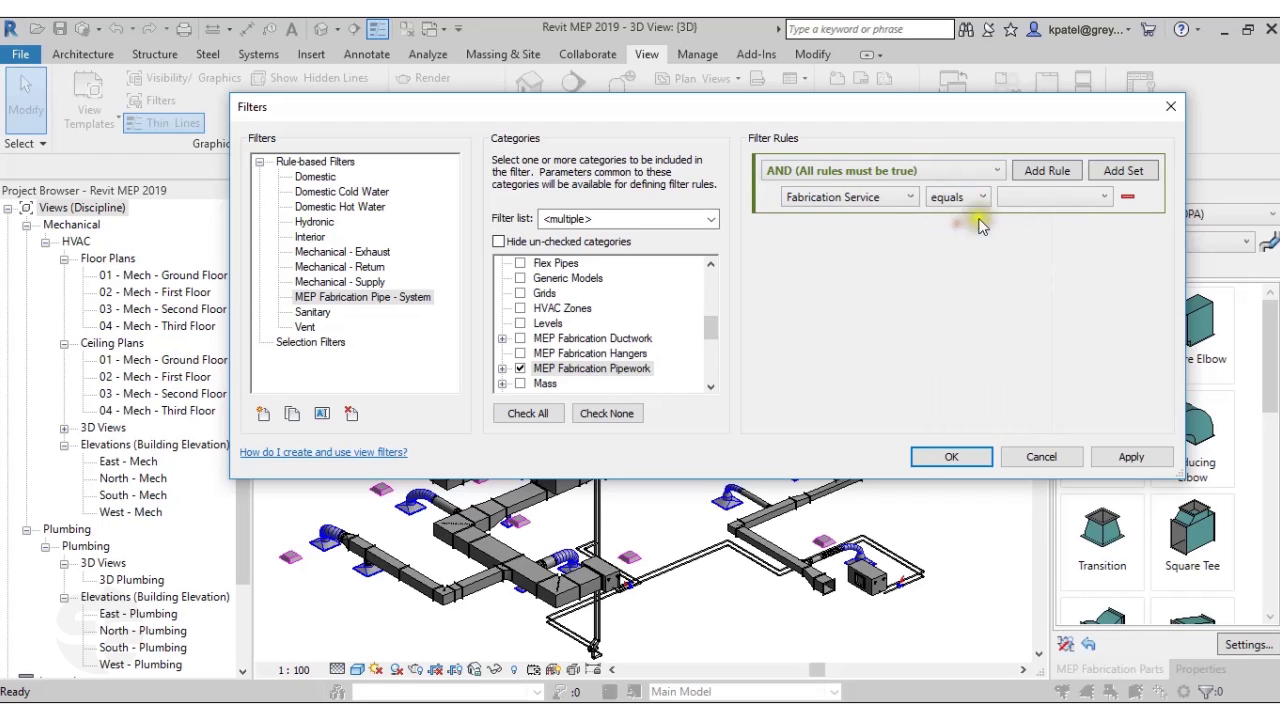
{"action": "left_click", "coordinate": [1050, 197]}
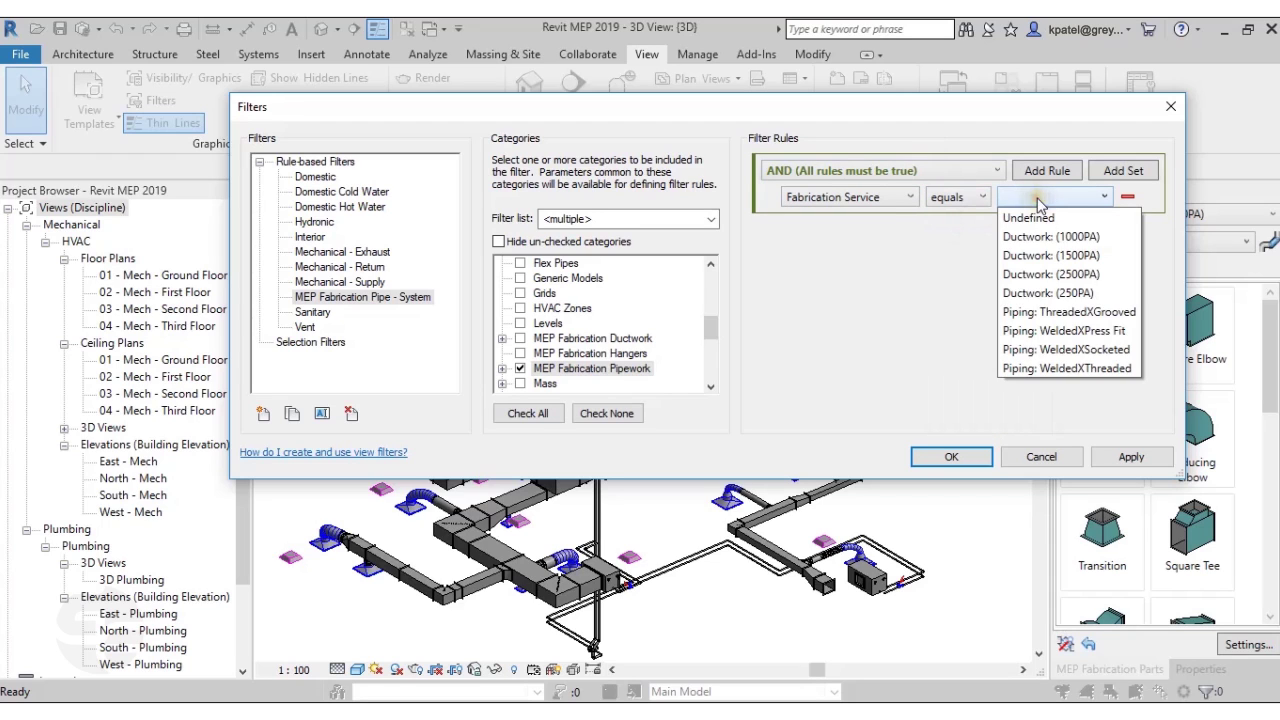
{"action": "left_click", "coordinate": [1077, 370]}
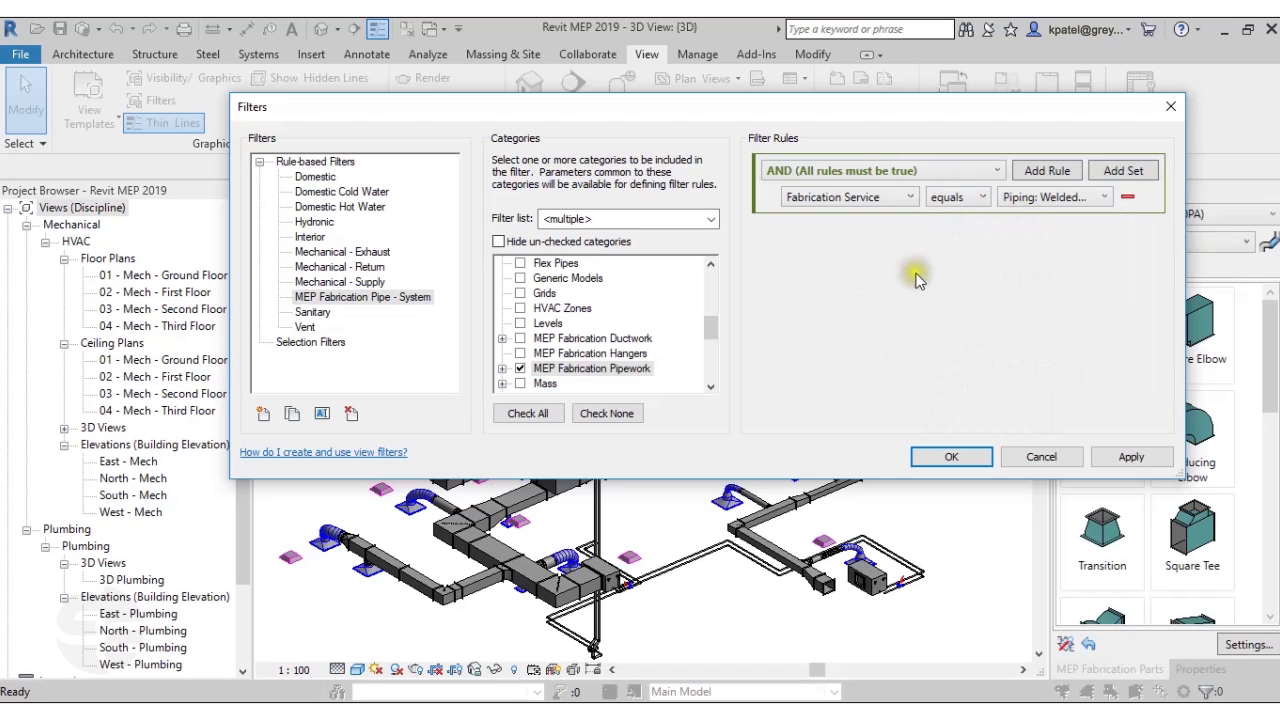
Add a second rule to the filter, System Type equals CHW Supply, and save the filter.
{"action": "left_click", "coordinate": [1046, 170]}
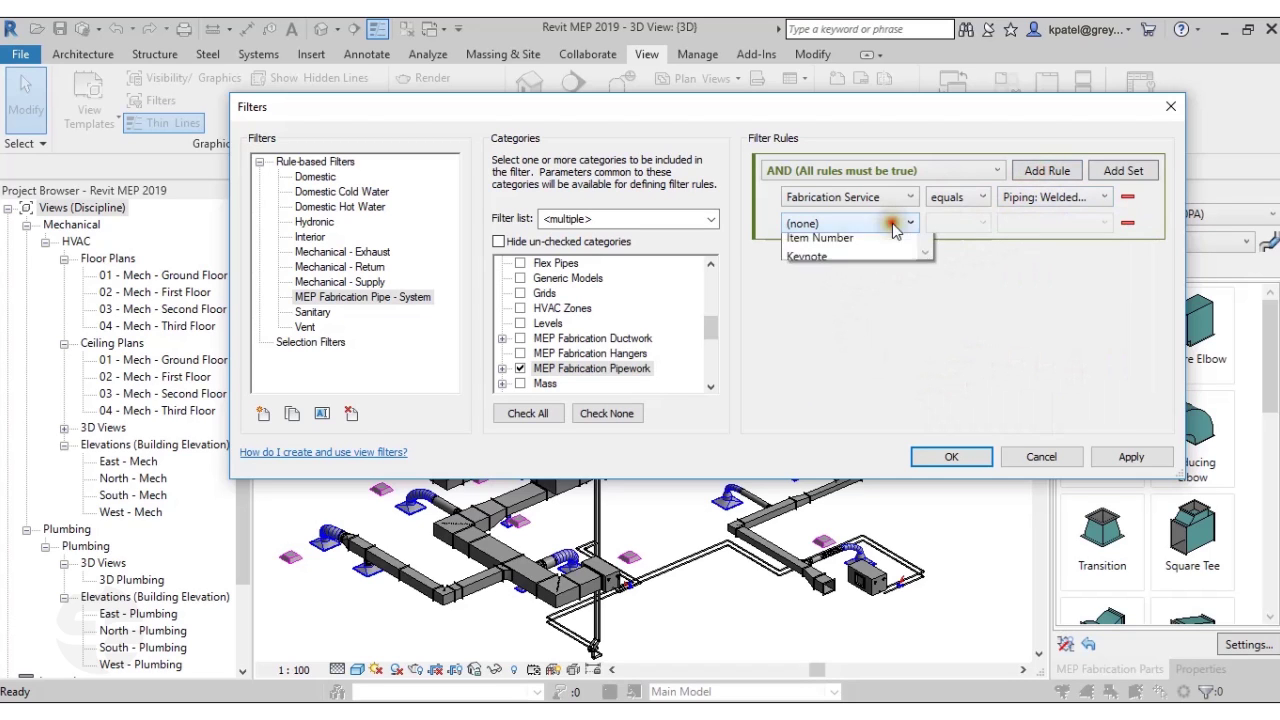
{"action": "left_click", "coordinate": [905, 223]}
{"action": "scroll", "coordinate": [838, 420], "scroll_direction": "down", "scroll_amount": 3}
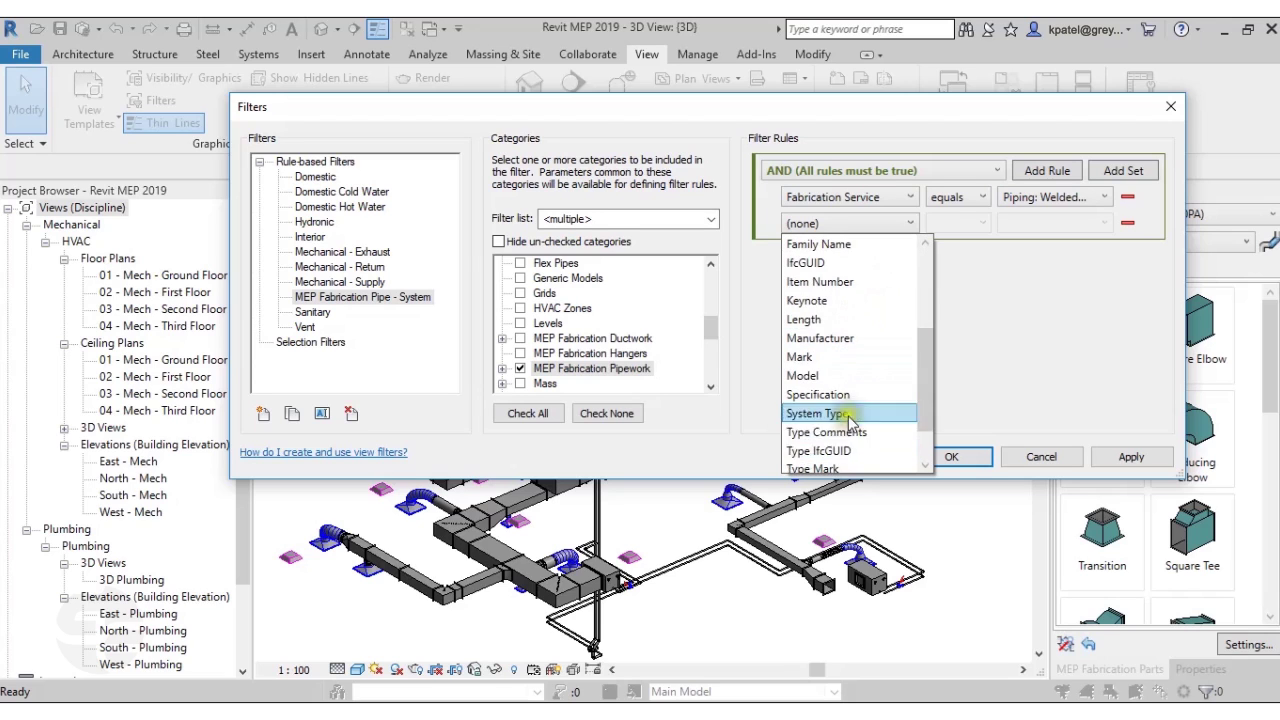
{"action": "left_click", "coordinate": [837, 418]}
{"action": "left_click", "coordinate": [955, 222]}
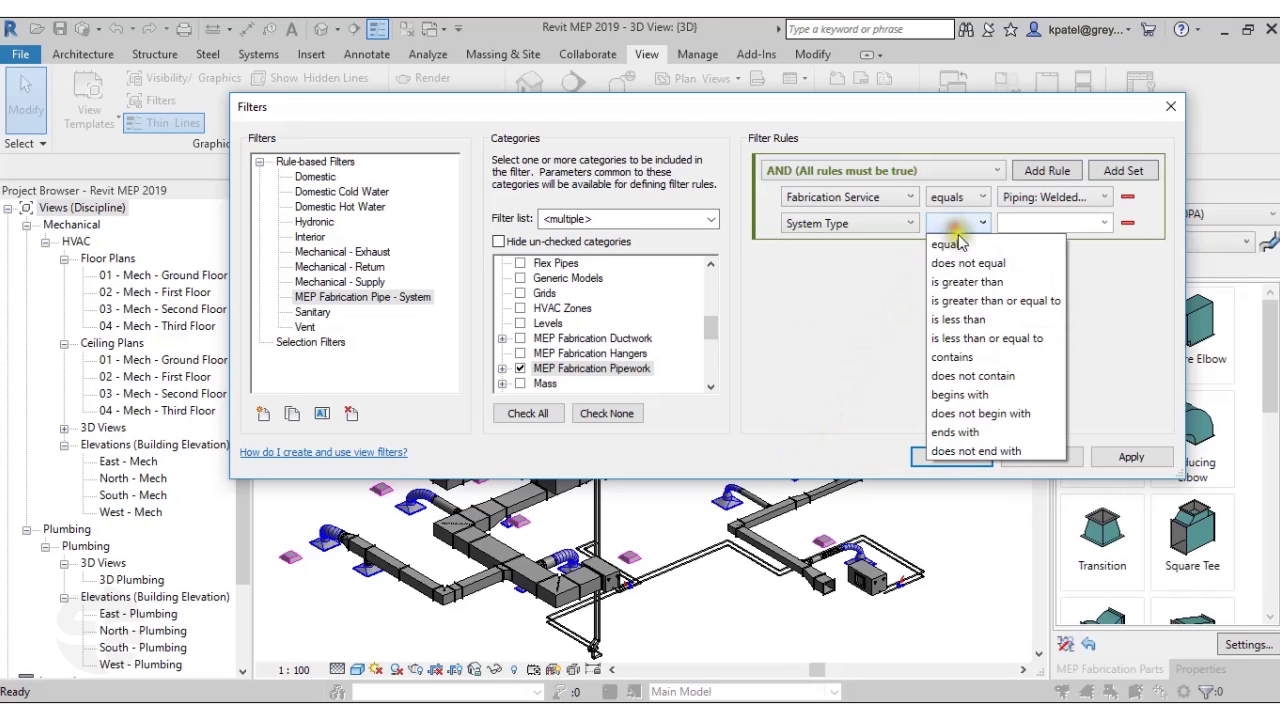
{"action": "left_click", "coordinate": [948, 244]}
{"action": "left_click", "coordinate": [1100, 222]}
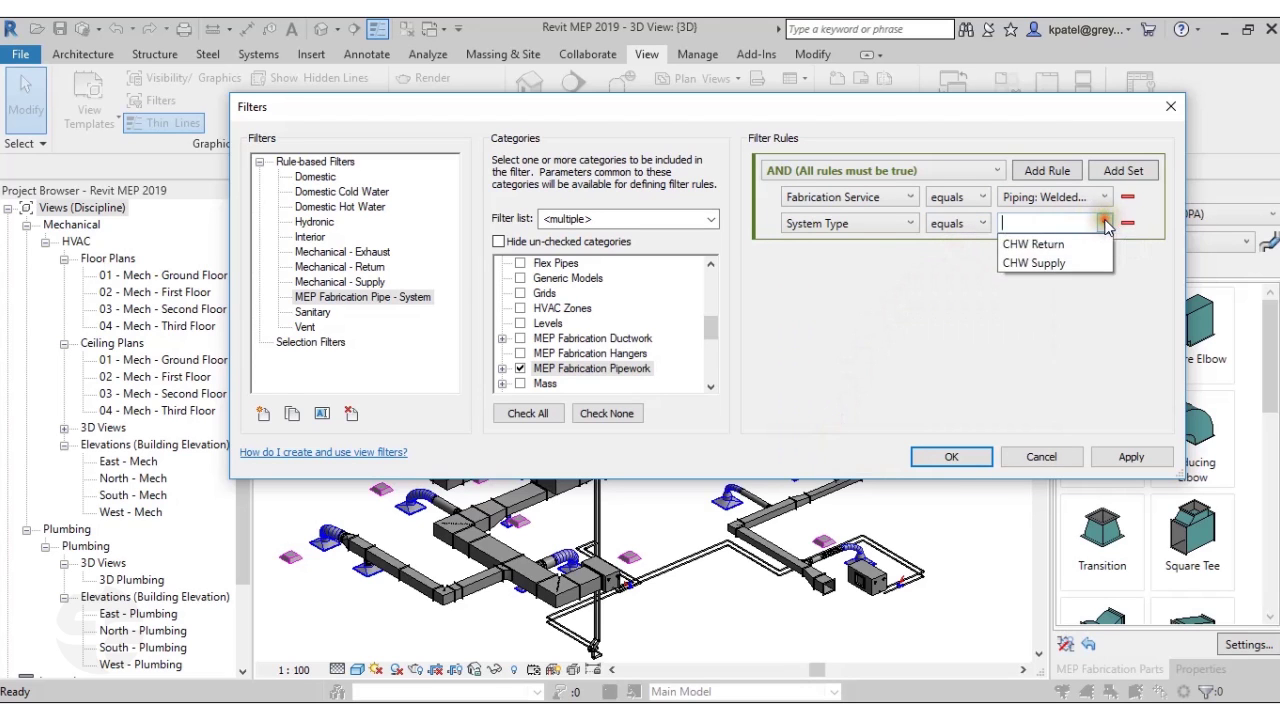
{"action": "left_click", "coordinate": [1072, 264]}
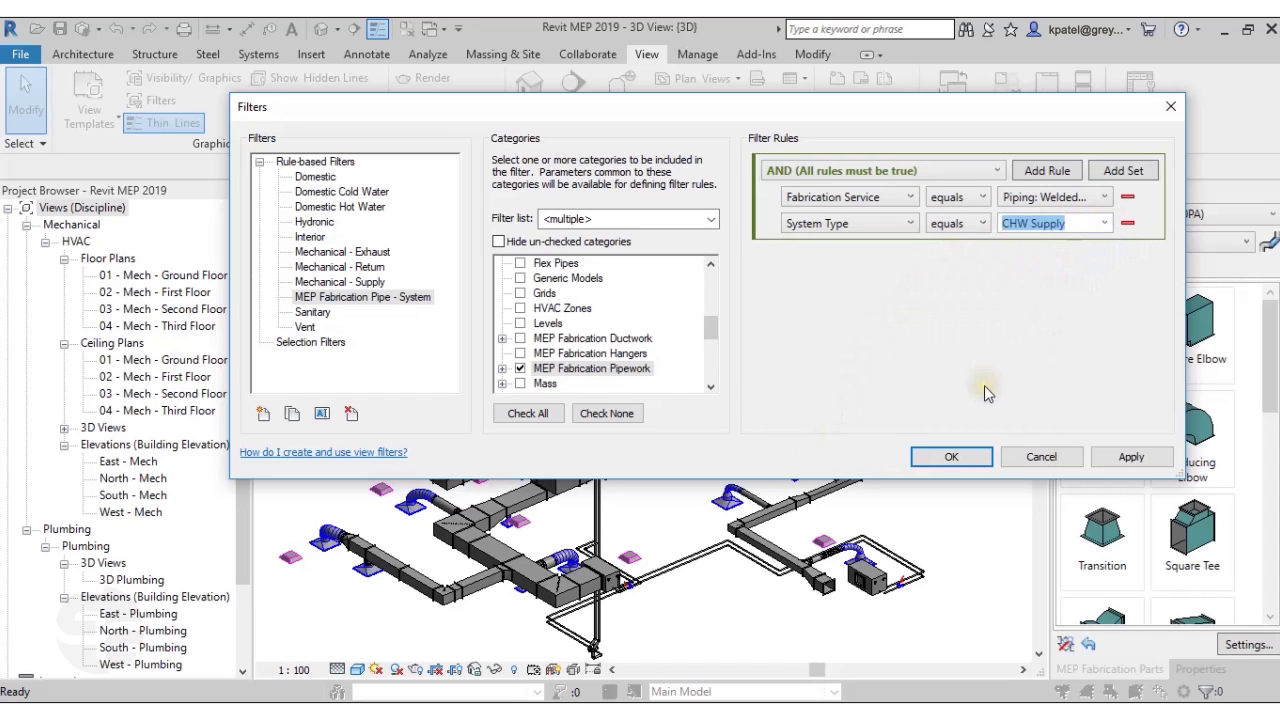
{"action": "left_click", "coordinate": [858, 316]}
{"action": "left_click", "coordinate": [892, 305]}
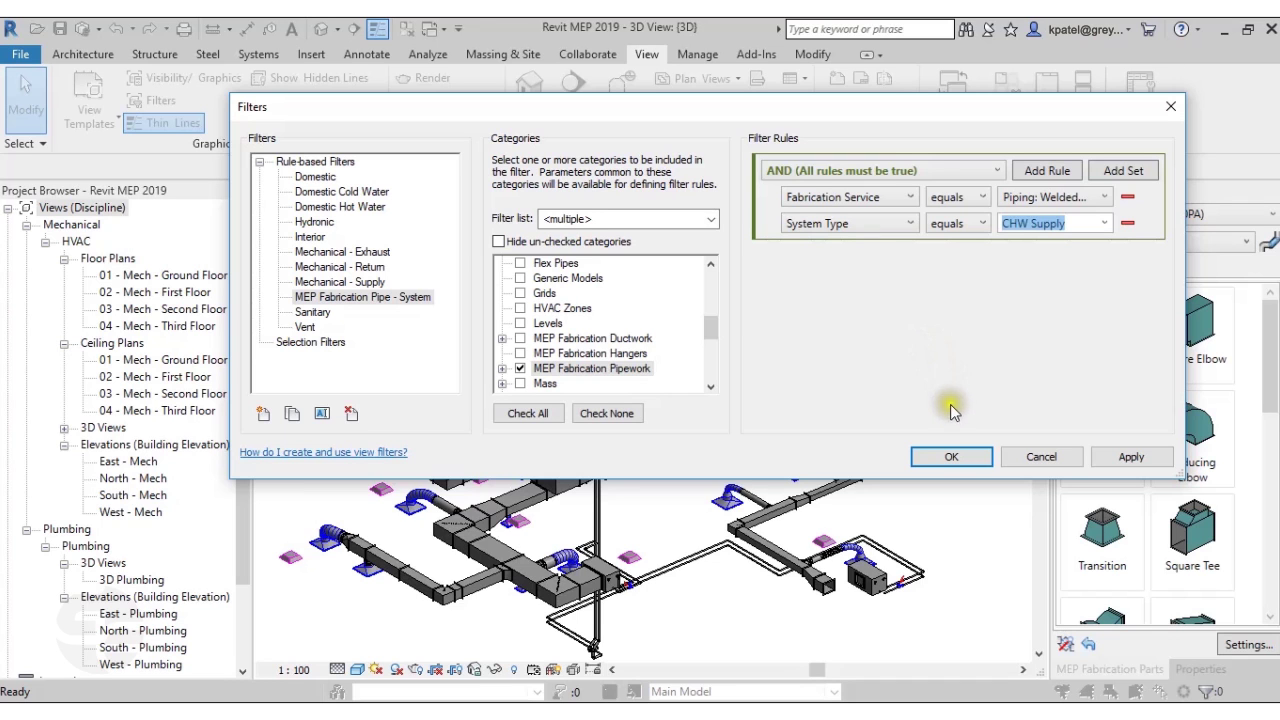
{"action": "left_click", "coordinate": [953, 457]}
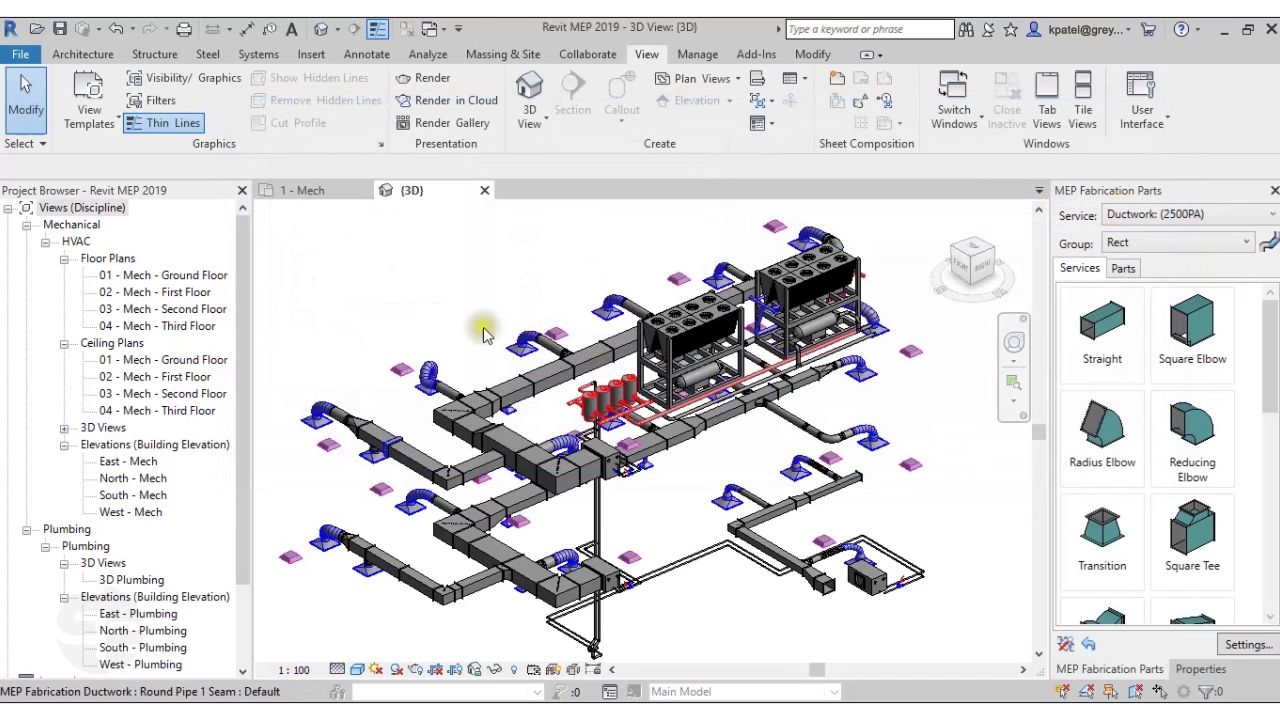
Add the MEP Fabrication Pipe - System filter to the 3D view's visibility/graphic overrides.
{"action": "left_click", "coordinate": [193, 82]}
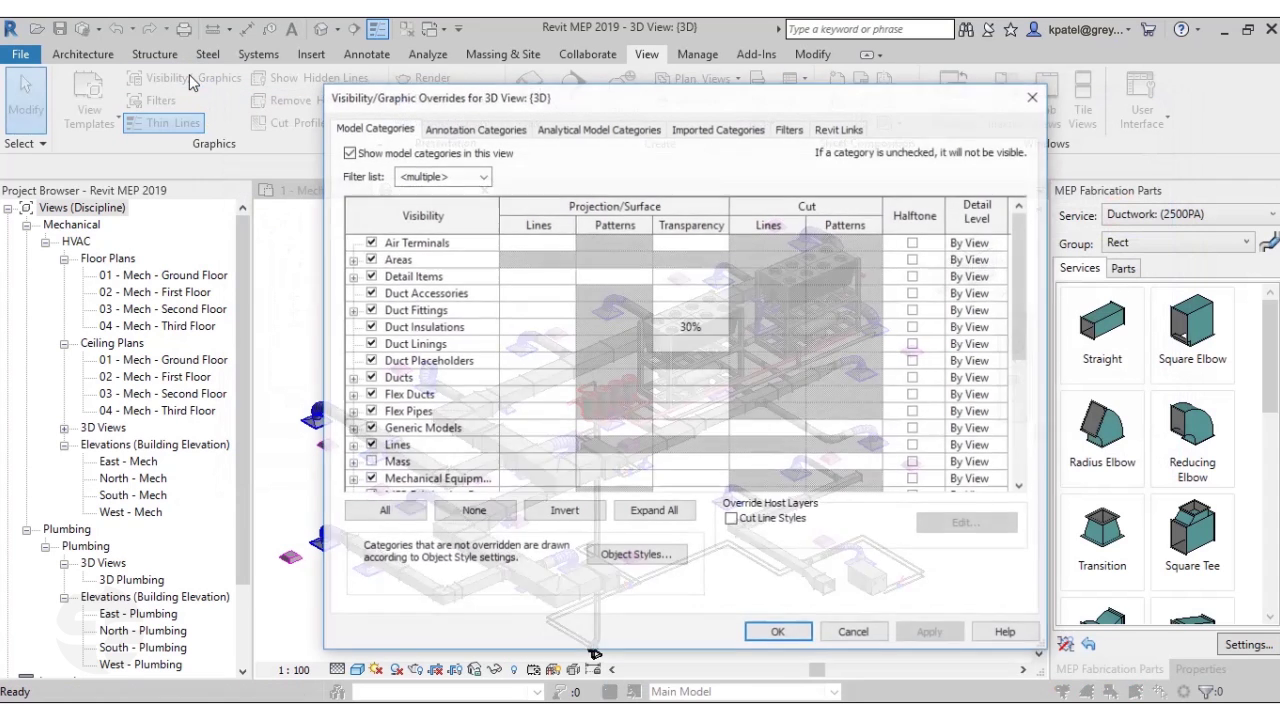
{"action": "left_click", "coordinate": [790, 128]}
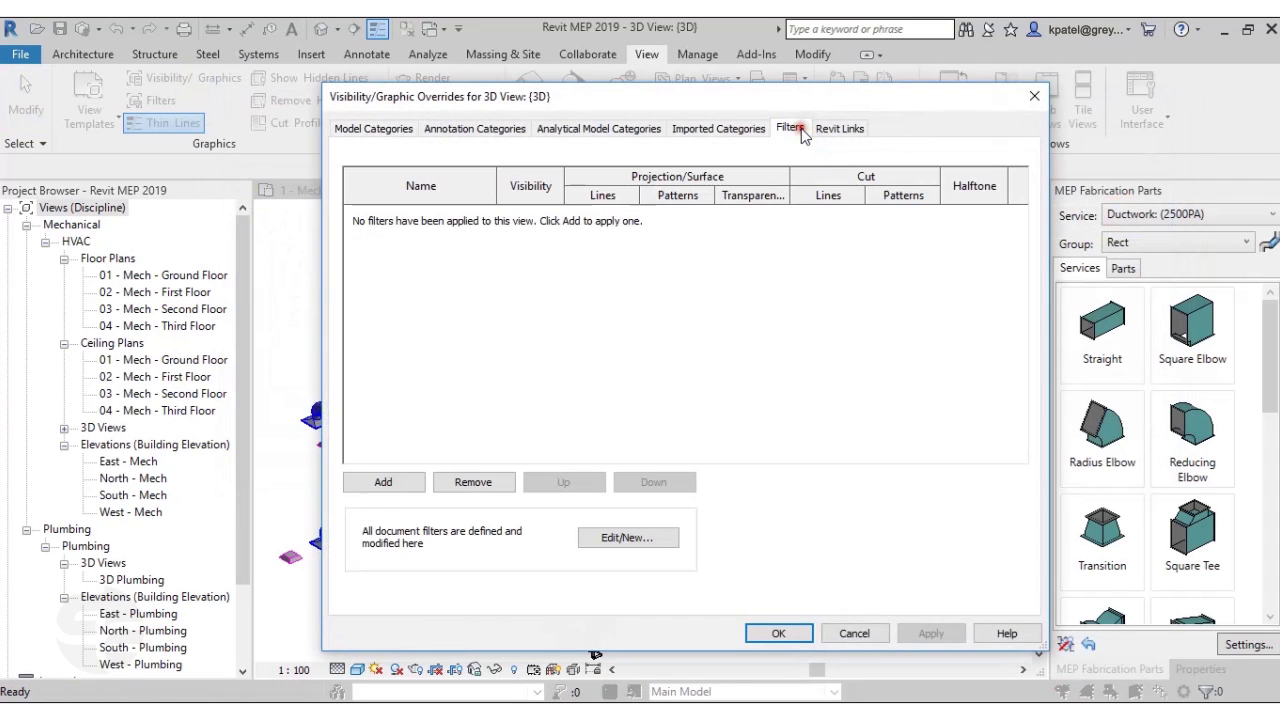
{"action": "left_click", "coordinate": [412, 478]}
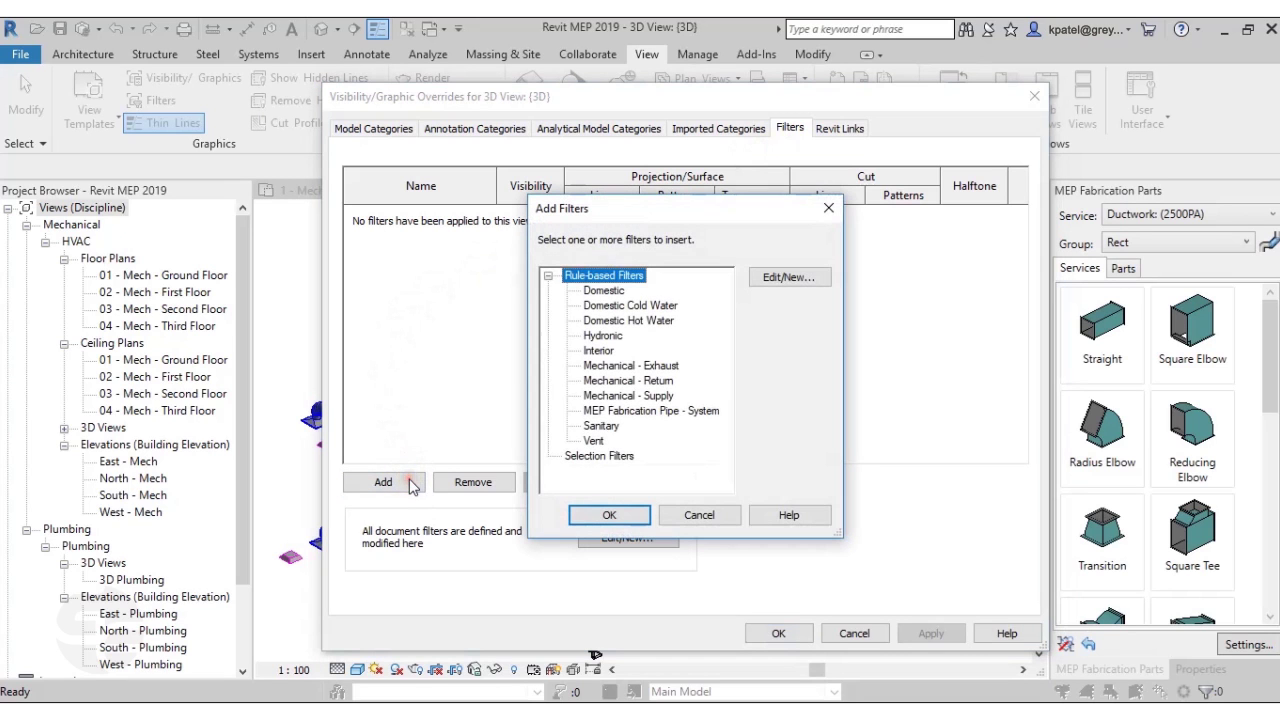
{"action": "left_click", "coordinate": [665, 410]}
{"action": "left_click", "coordinate": [609, 515]}
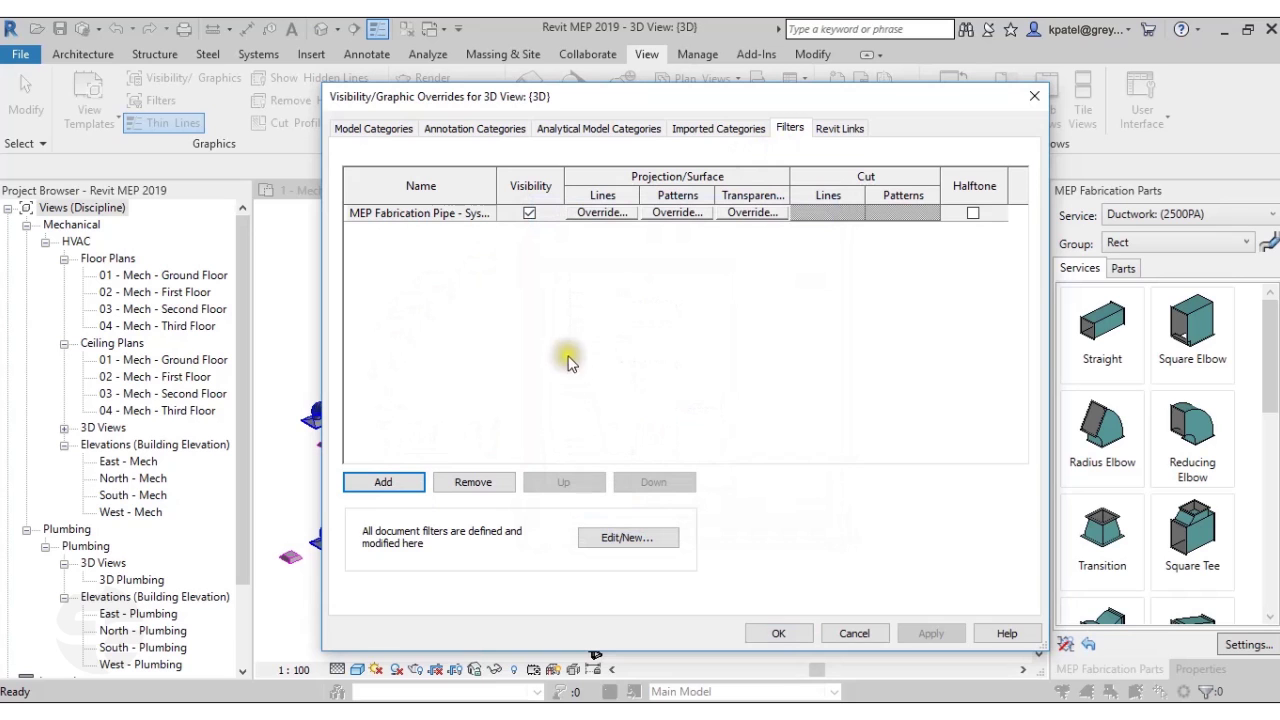
Override the MEP Fabrication Pipe - System filter's projection surface foreground with a solid fill pattern in magenta and apply the view overrides.
{"action": "left_click", "coordinate": [679, 213]}
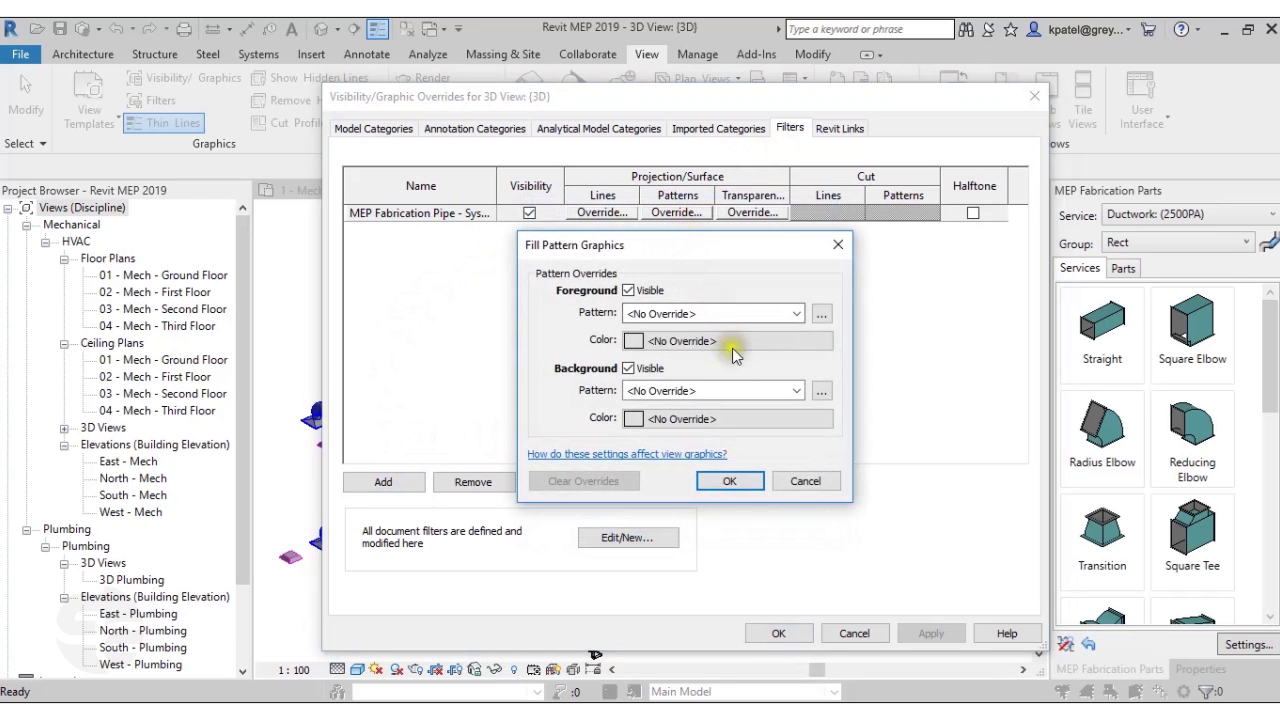
{"action": "left_click", "coordinate": [821, 314]}
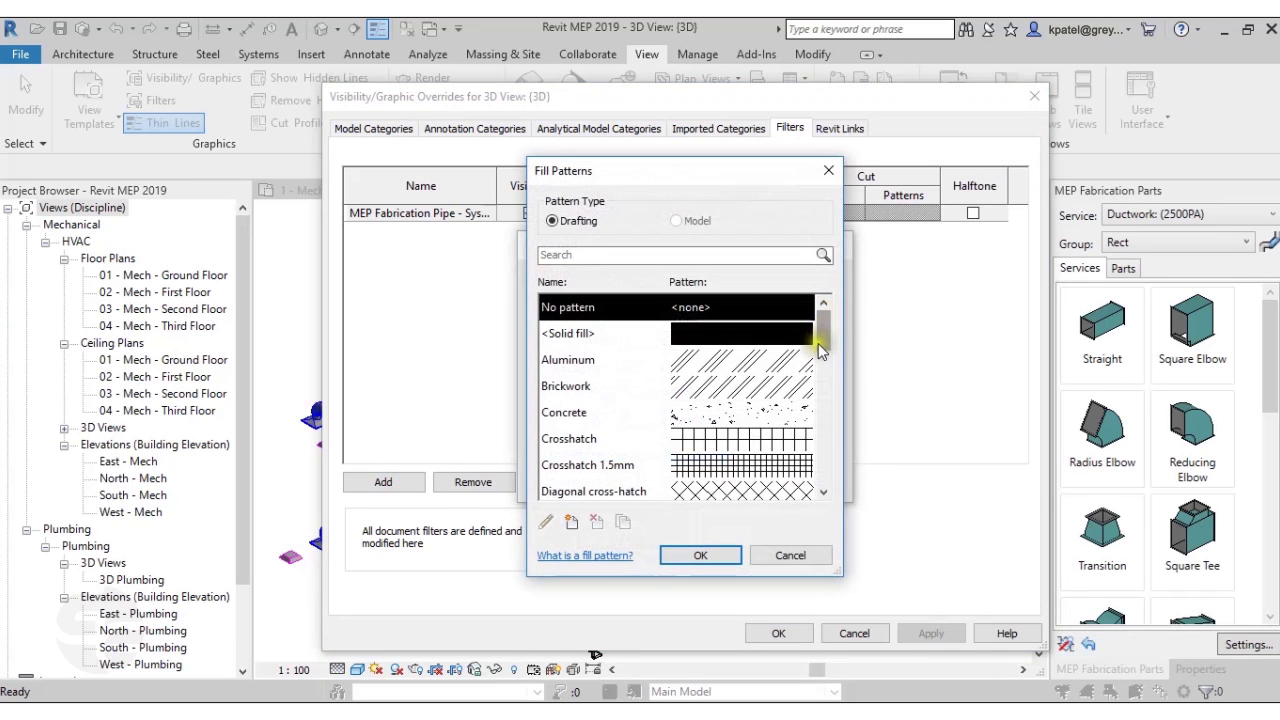
{"action": "left_click", "coordinate": [790, 340]}
{"action": "left_click", "coordinate": [700, 555]}
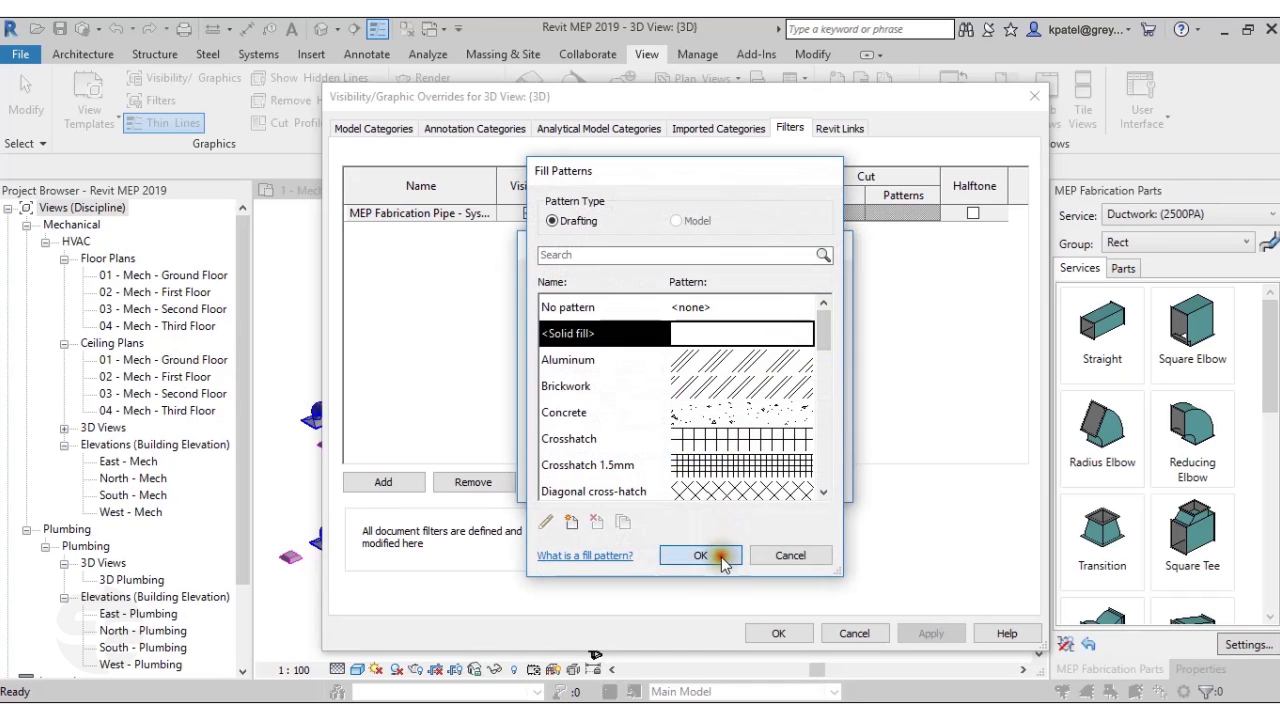
{"action": "left_click", "coordinate": [768, 341]}
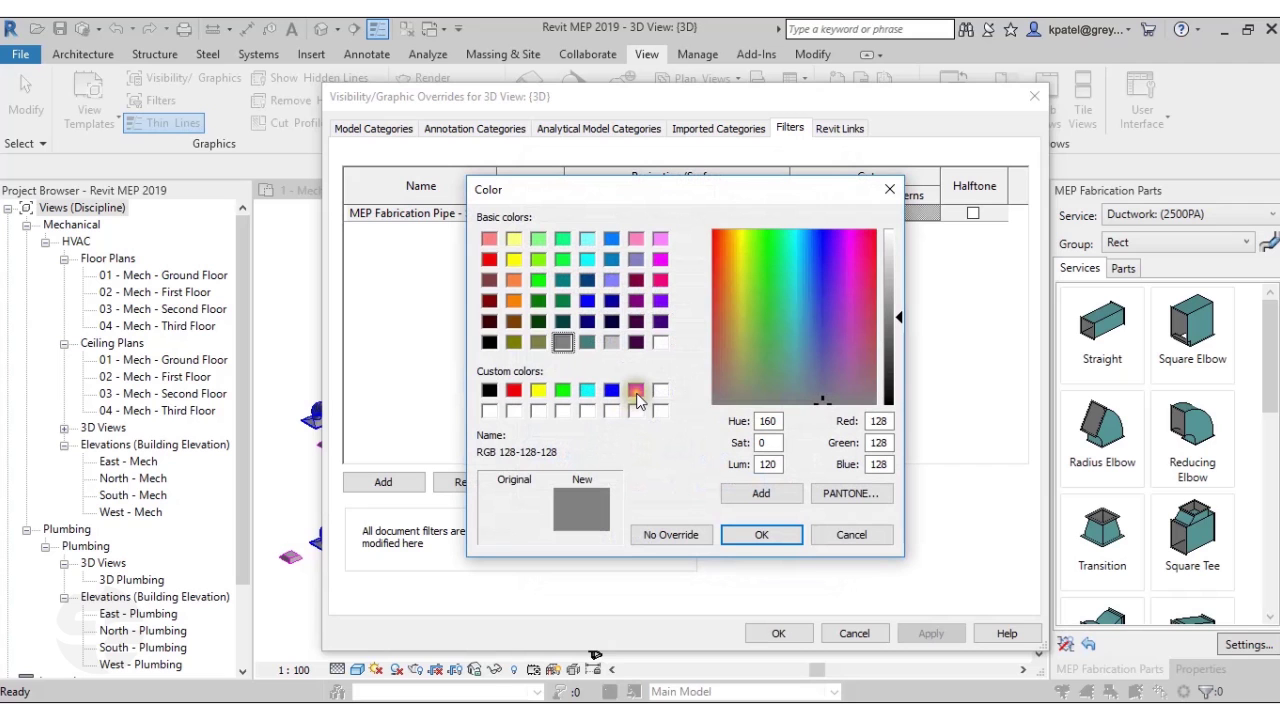
{"action": "left_click", "coordinate": [635, 390]}
{"action": "left_click", "coordinate": [755, 540]}
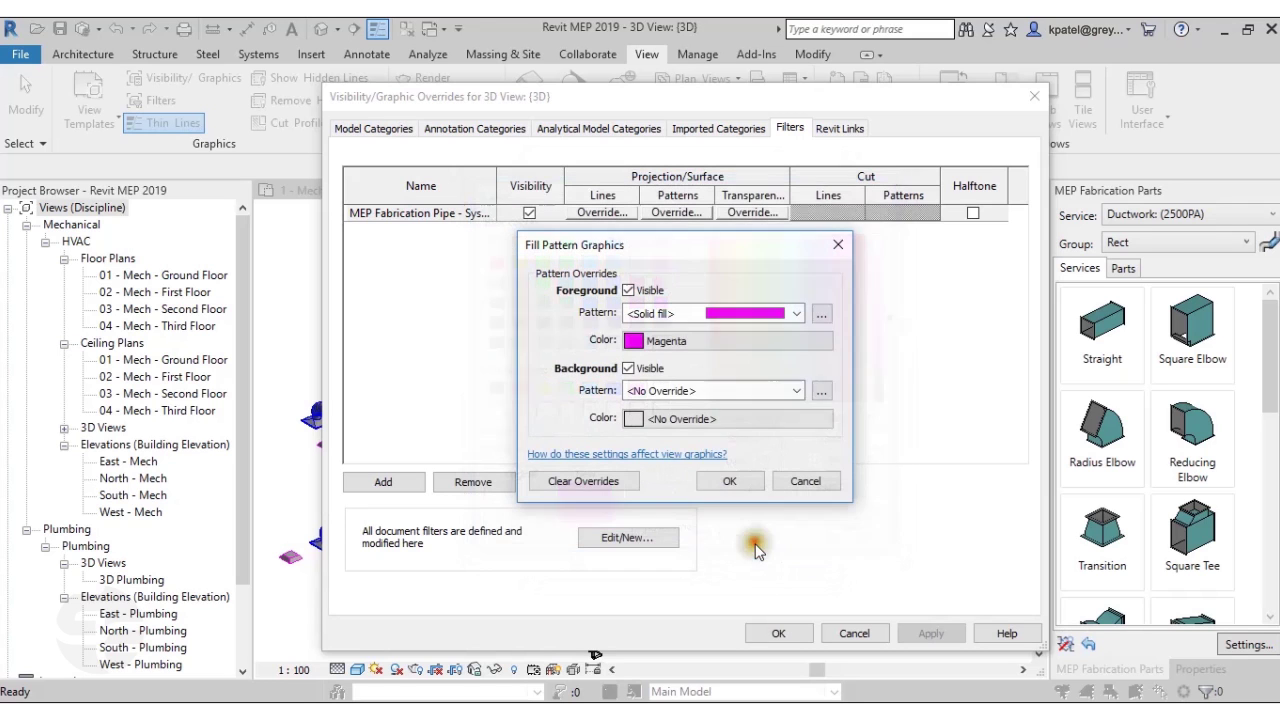
{"action": "left_click", "coordinate": [730, 482]}
{"action": "left_click", "coordinate": [785, 632]}
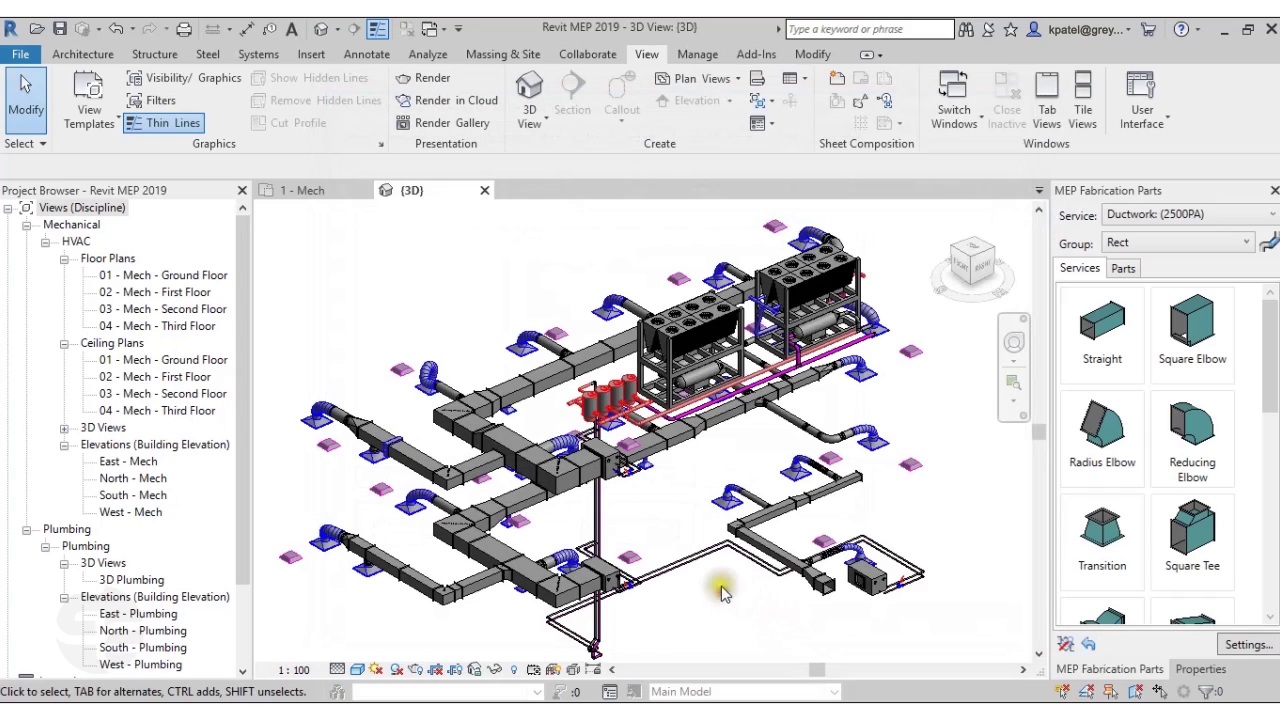
Examine the Fabrication Service and System Type properties of the magenta fabrication pipe and the System Type of the grey pipe beside it.
{"action": "scroll", "coordinate": [715, 577], "scroll_direction": "up", "scroll_amount": 4}
{"action": "scroll", "coordinate": [716, 571], "scroll_direction": "up", "scroll_amount": 4}
{"action": "middle_click_drag", "start_coordinate": [716, 568], "coordinate": [728, 461]}
{"action": "scroll", "coordinate": [728, 461], "scroll_direction": "down", "scroll_amount": 1}
{"action": "scroll", "coordinate": [730, 455], "scroll_direction": "up", "scroll_amount": 1}
{"action": "scroll", "coordinate": [735, 440], "scroll_direction": "up", "scroll_amount": 1}
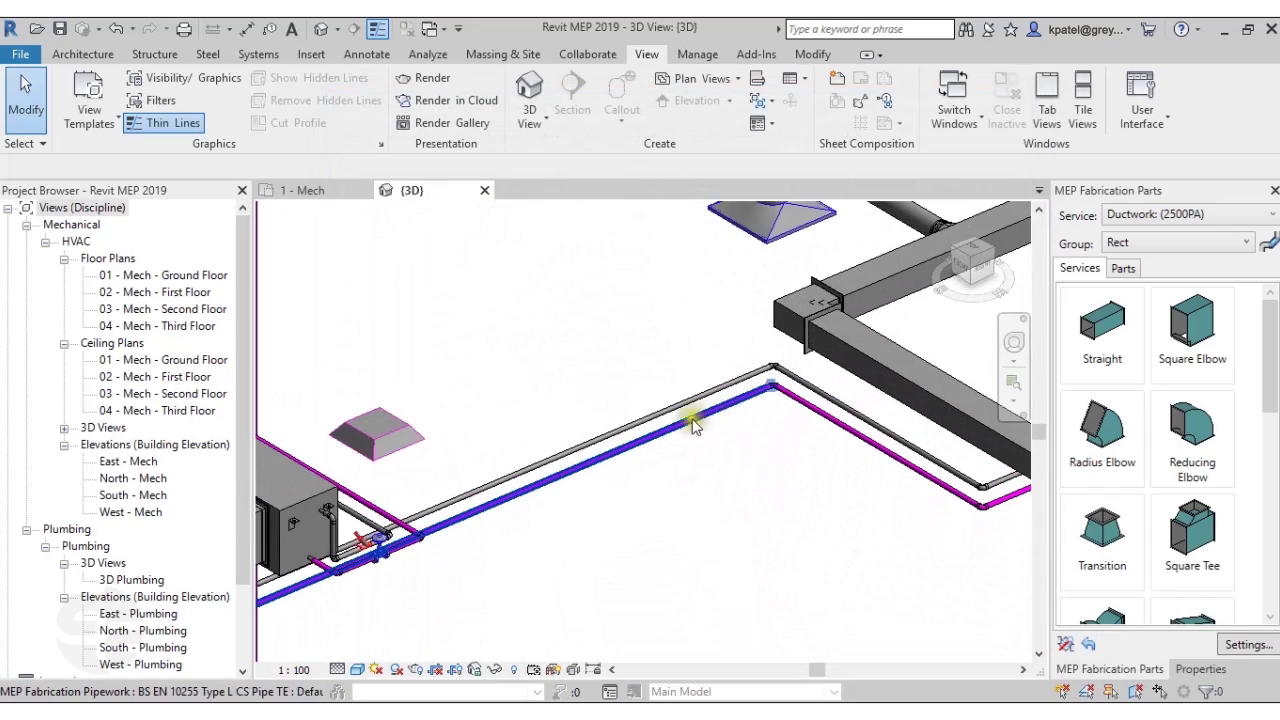
{"action": "left_click", "coordinate": [614, 433]}
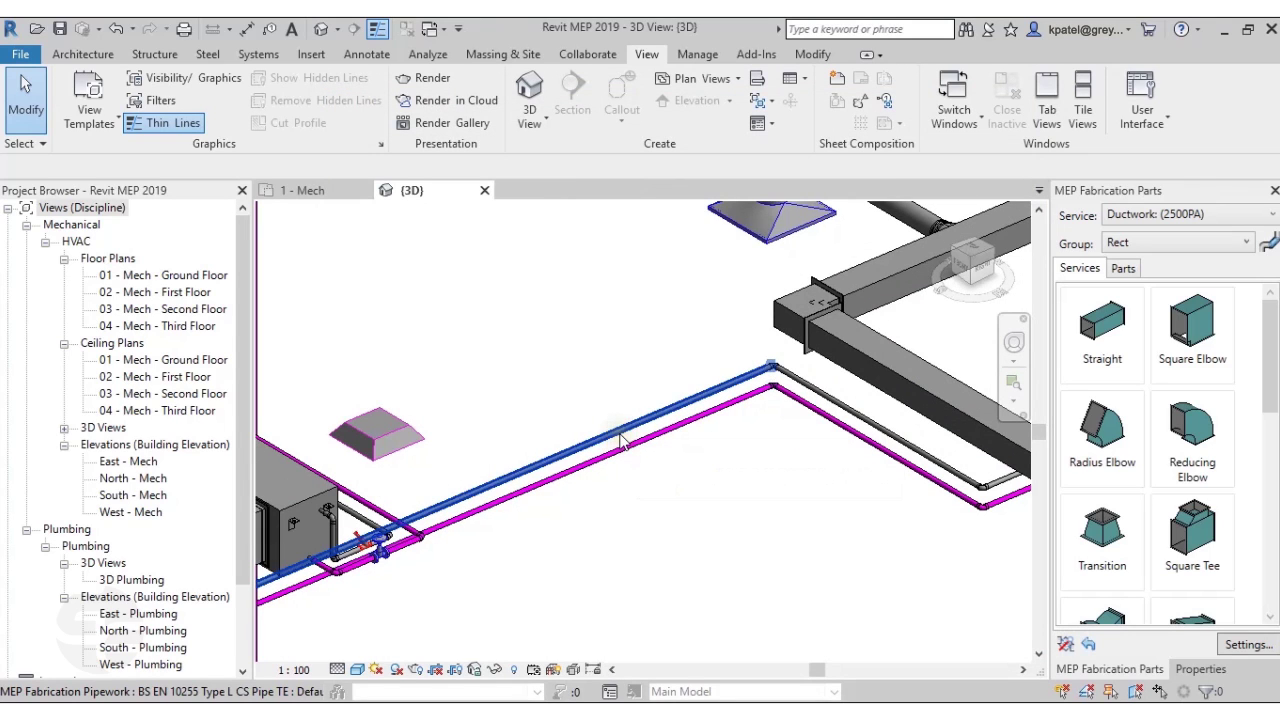
{"action": "key", "text": "Escape"}
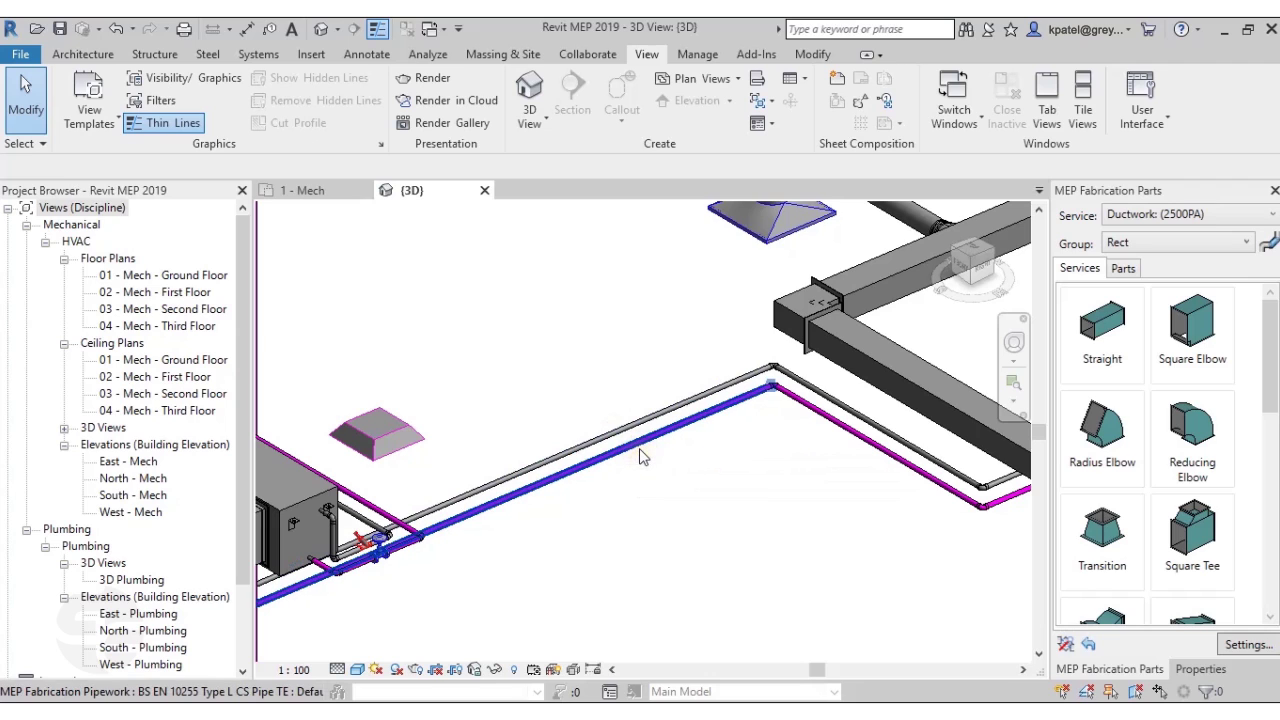
{"action": "left_click", "coordinate": [643, 455]}
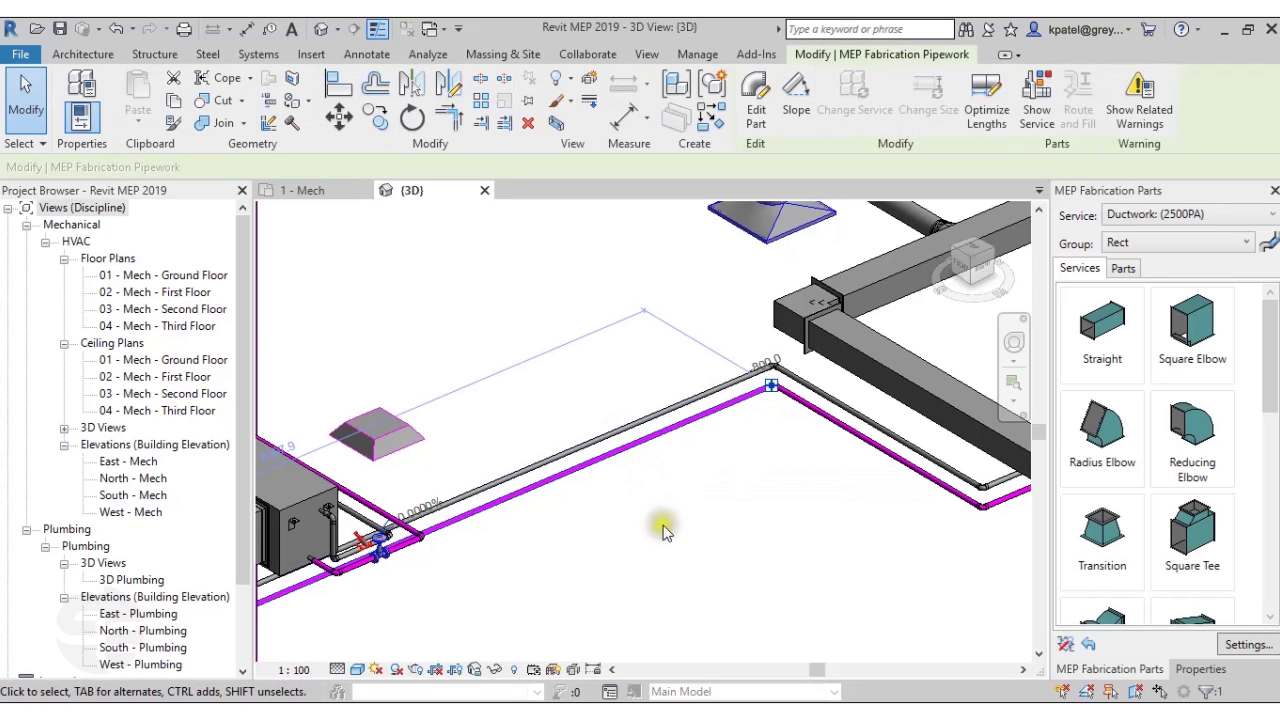
{"action": "left_click", "coordinate": [1190, 671]}
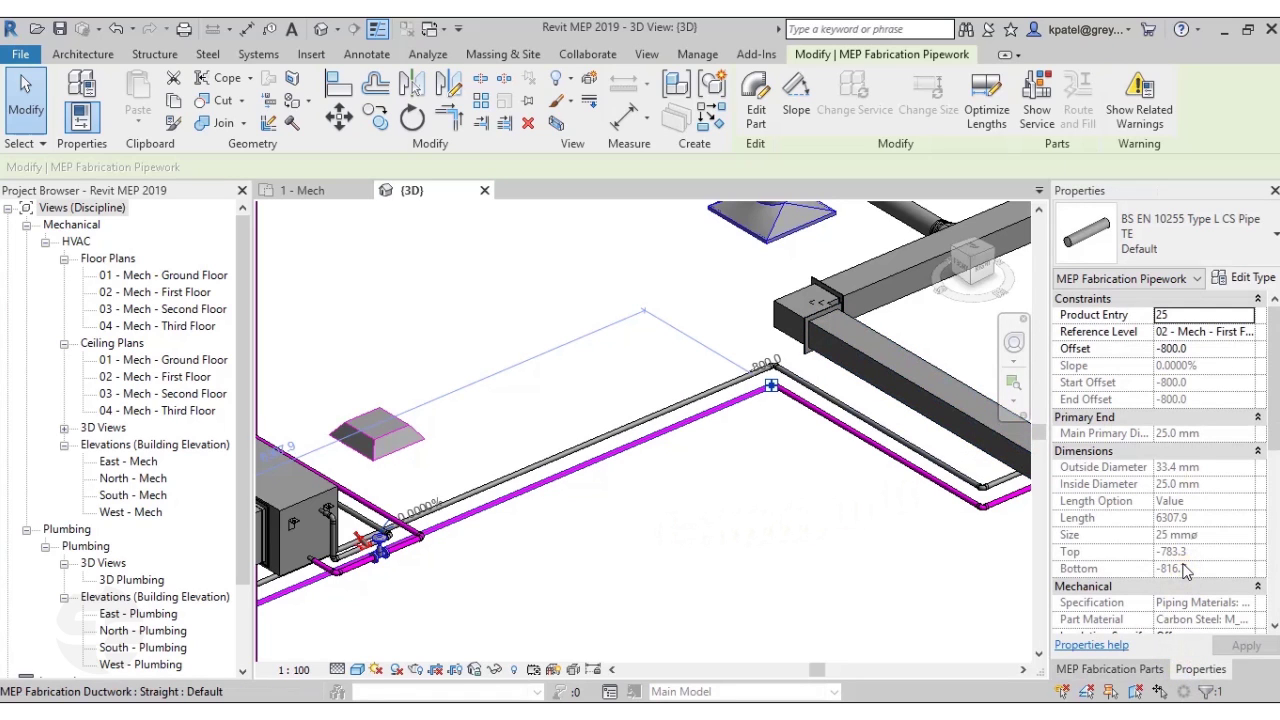
{"action": "scroll", "coordinate": [1180, 525], "scroll_direction": "down", "scroll_amount": 2}
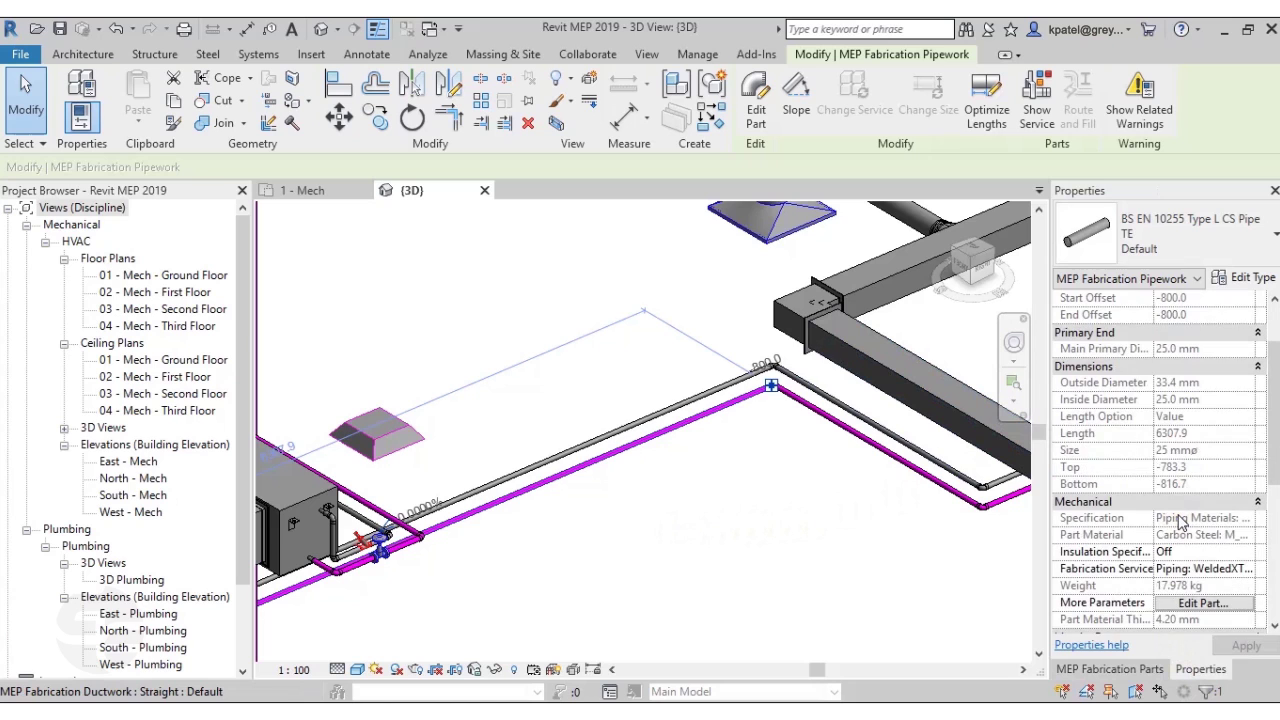
{"action": "scroll", "coordinate": [1170, 548], "scroll_direction": "down", "scroll_amount": 1}
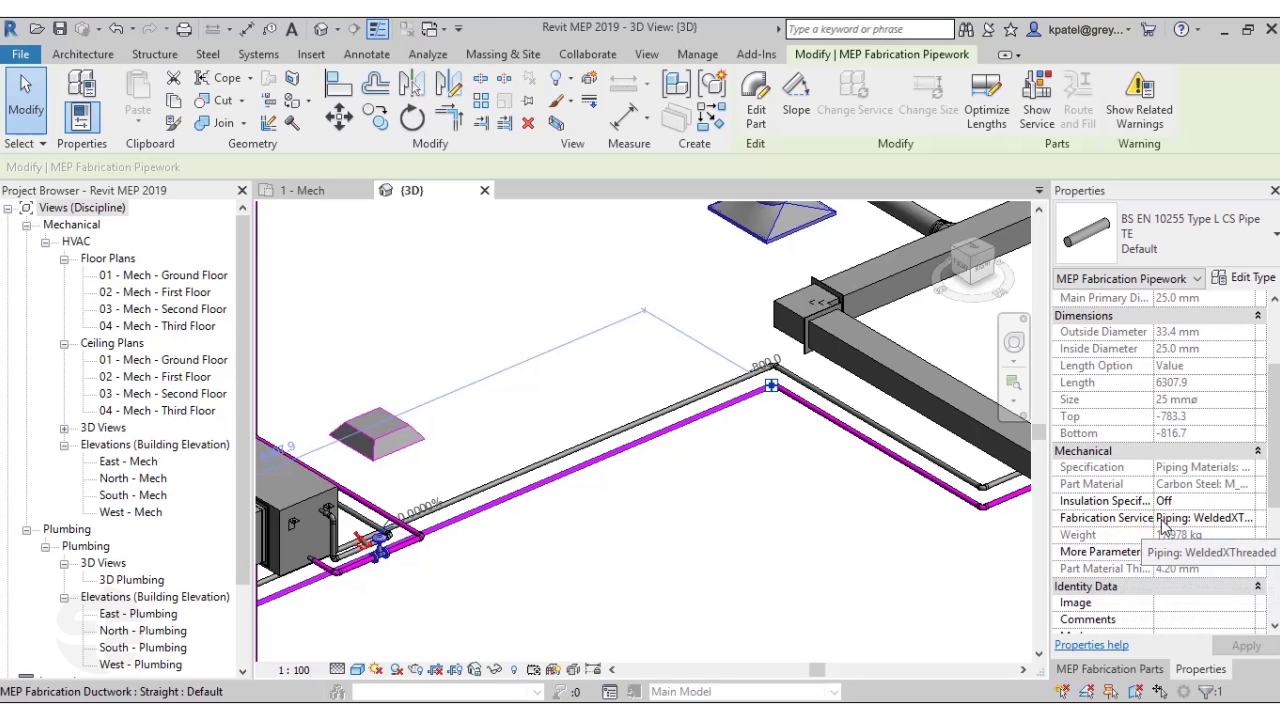
{"action": "scroll", "coordinate": [1163, 527], "scroll_direction": "down", "scroll_amount": 2}
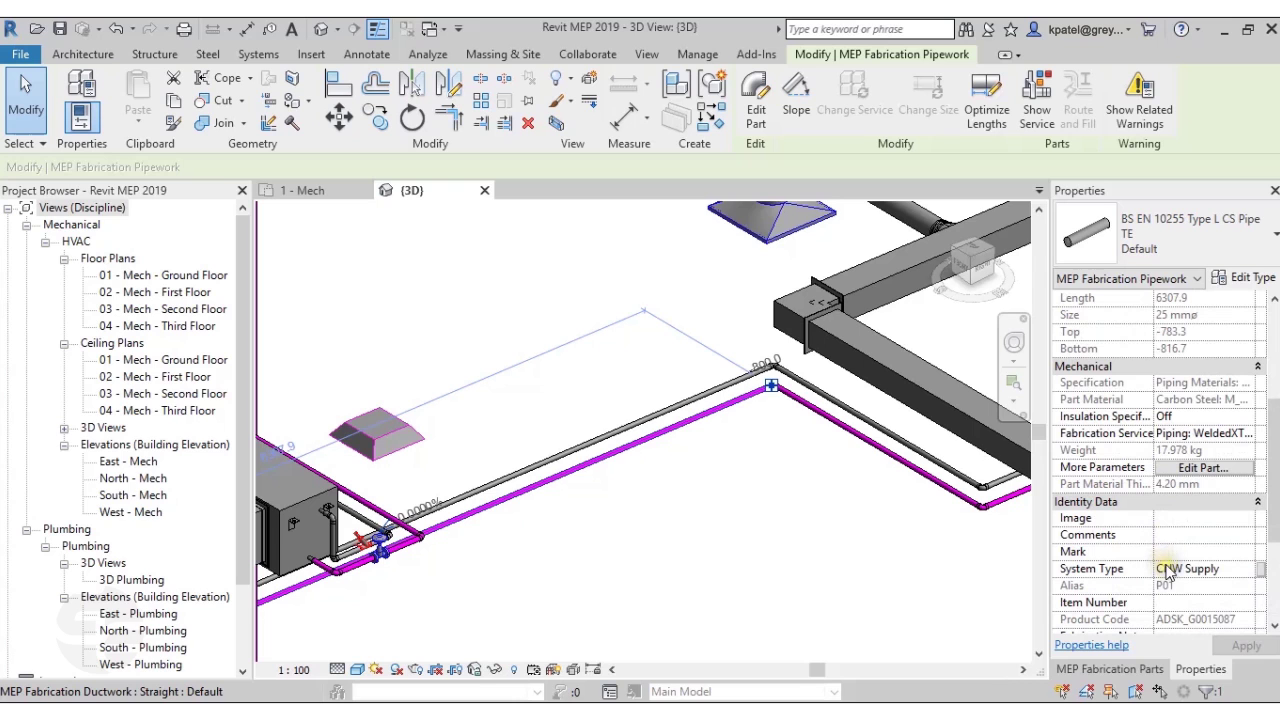
{"action": "left_click", "coordinate": [750, 488]}
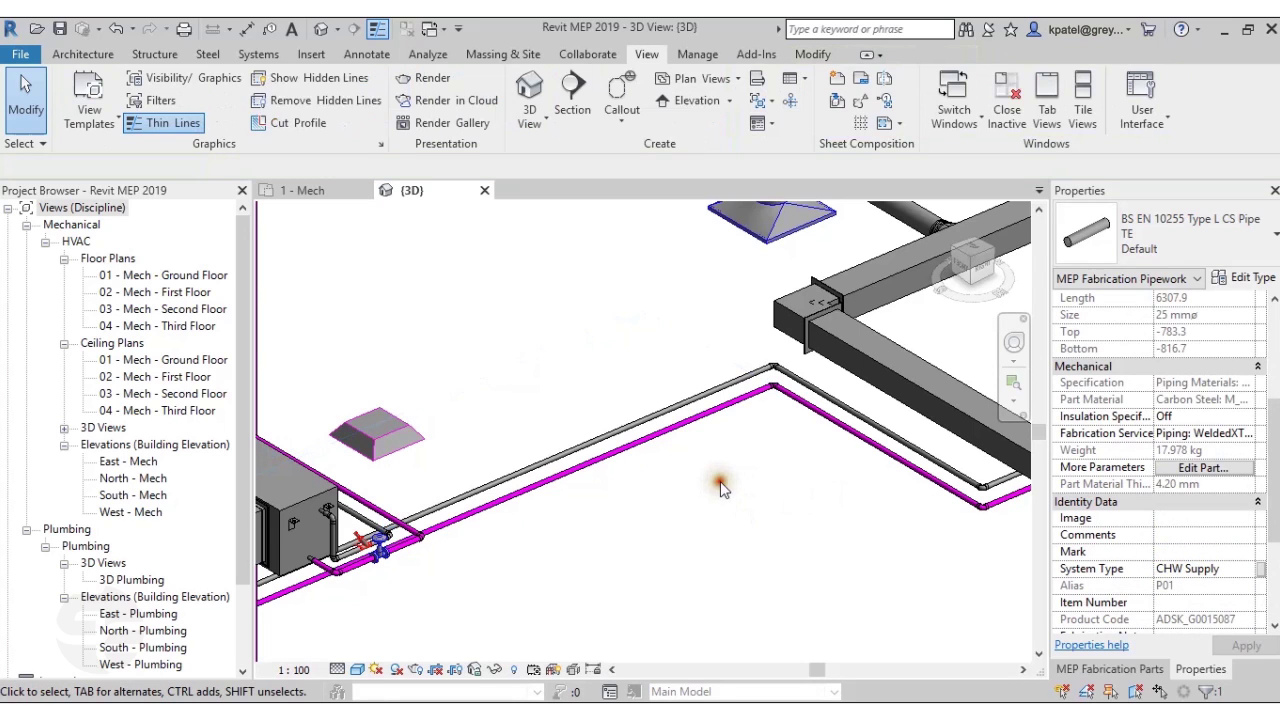
{"action": "left_click", "coordinate": [687, 418]}
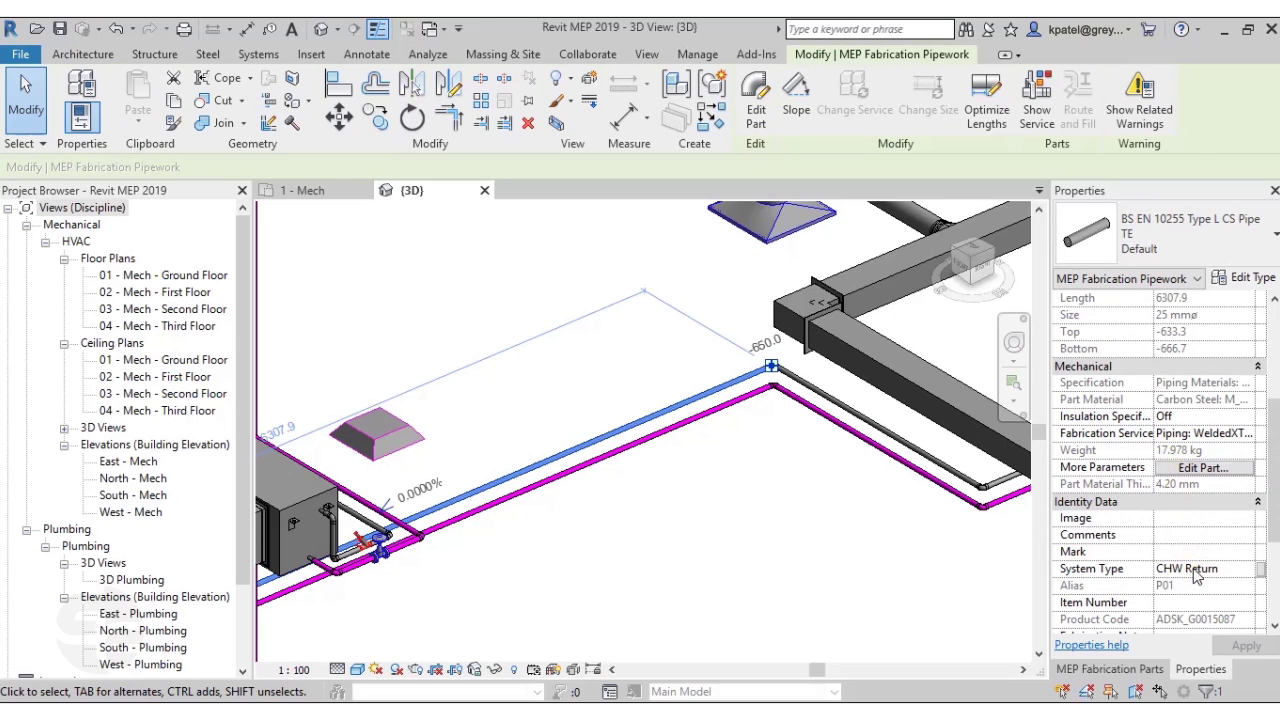
{"action": "left_click", "coordinate": [756, 506]}
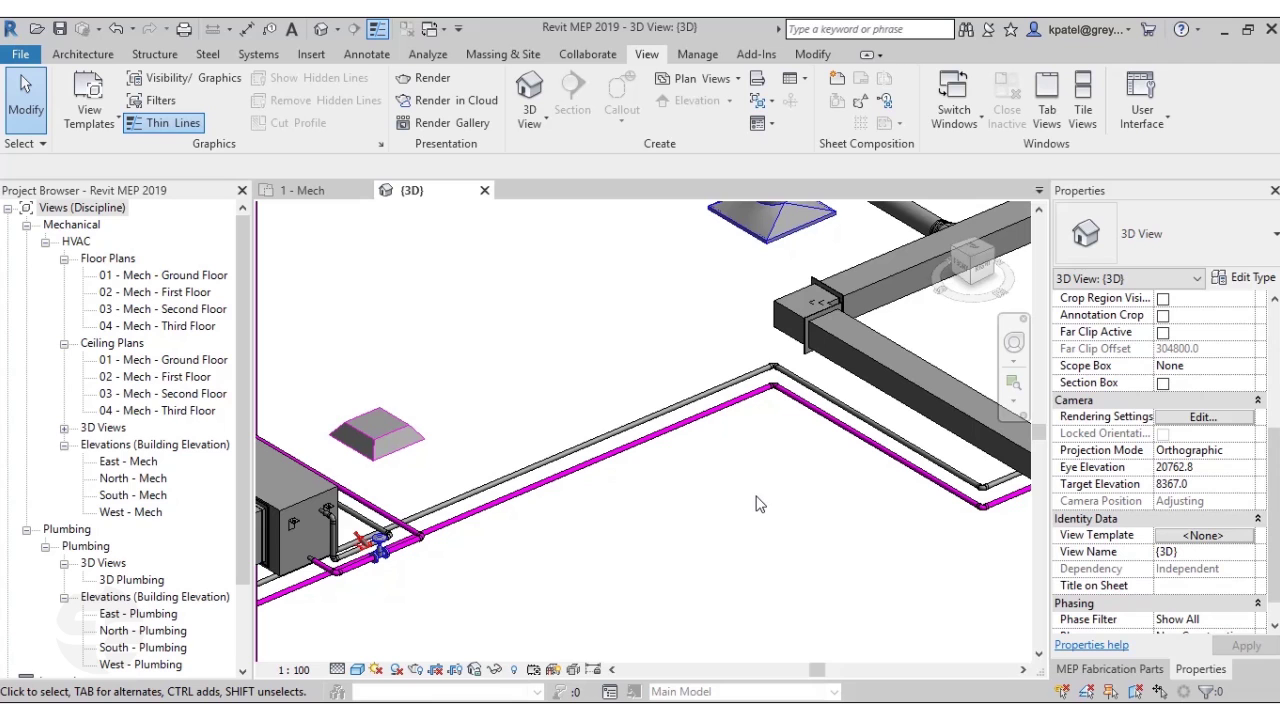
Change the rule condition of the MEP Fabrication Pipe - System filter to OR (Any rule may be true) and save it.
{"action": "left_click", "coordinate": [161, 101]}
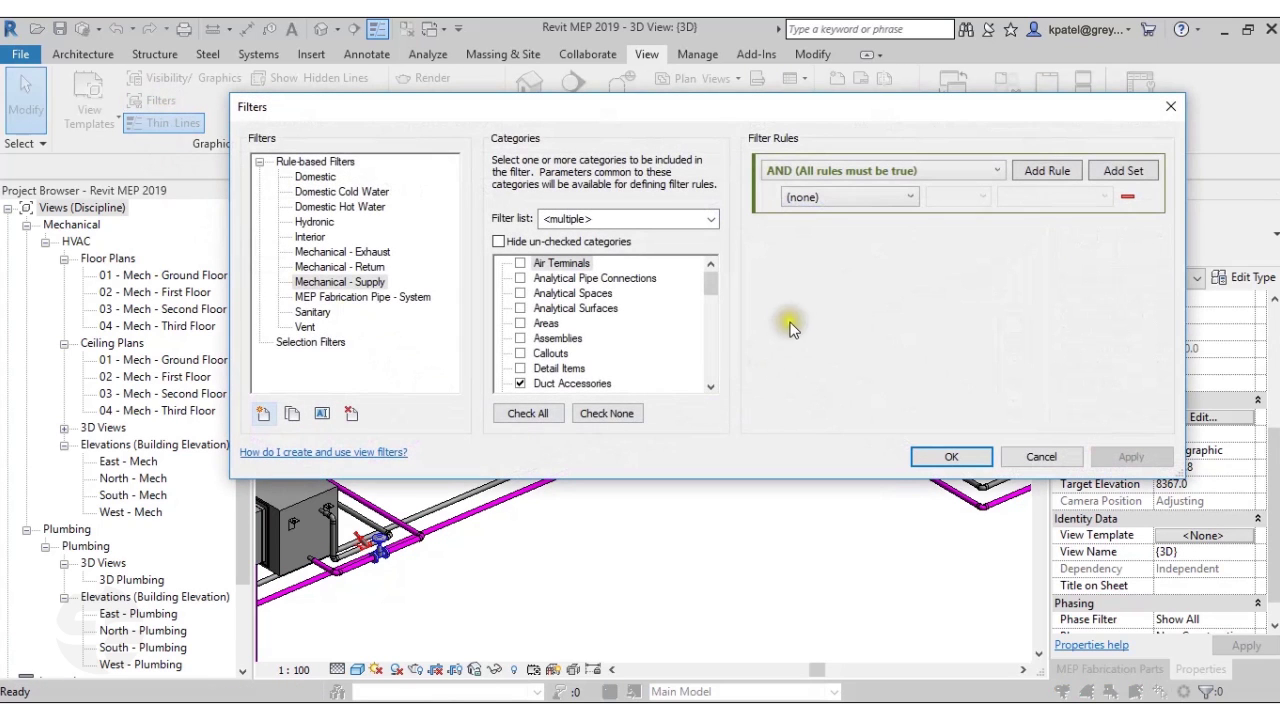
{"action": "left_click", "coordinate": [383, 299]}
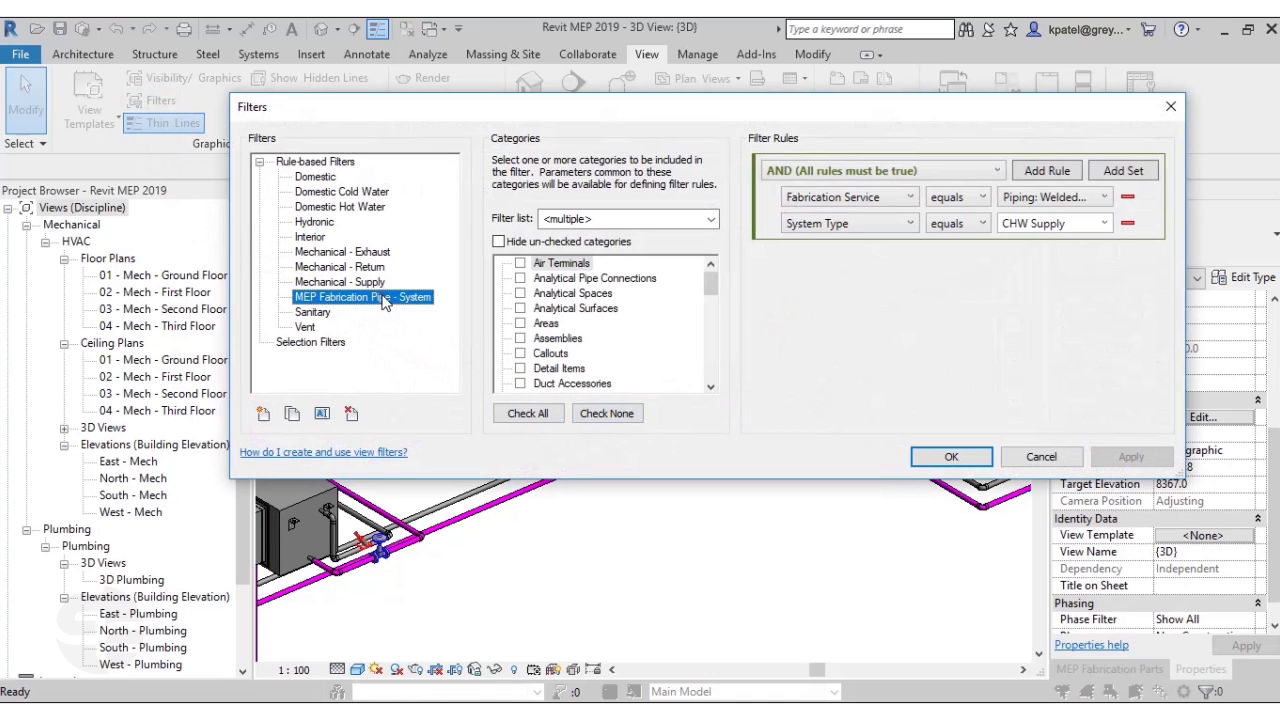
{"action": "left_click", "coordinate": [778, 171]}
{"action": "left_click", "coordinate": [792, 209]}
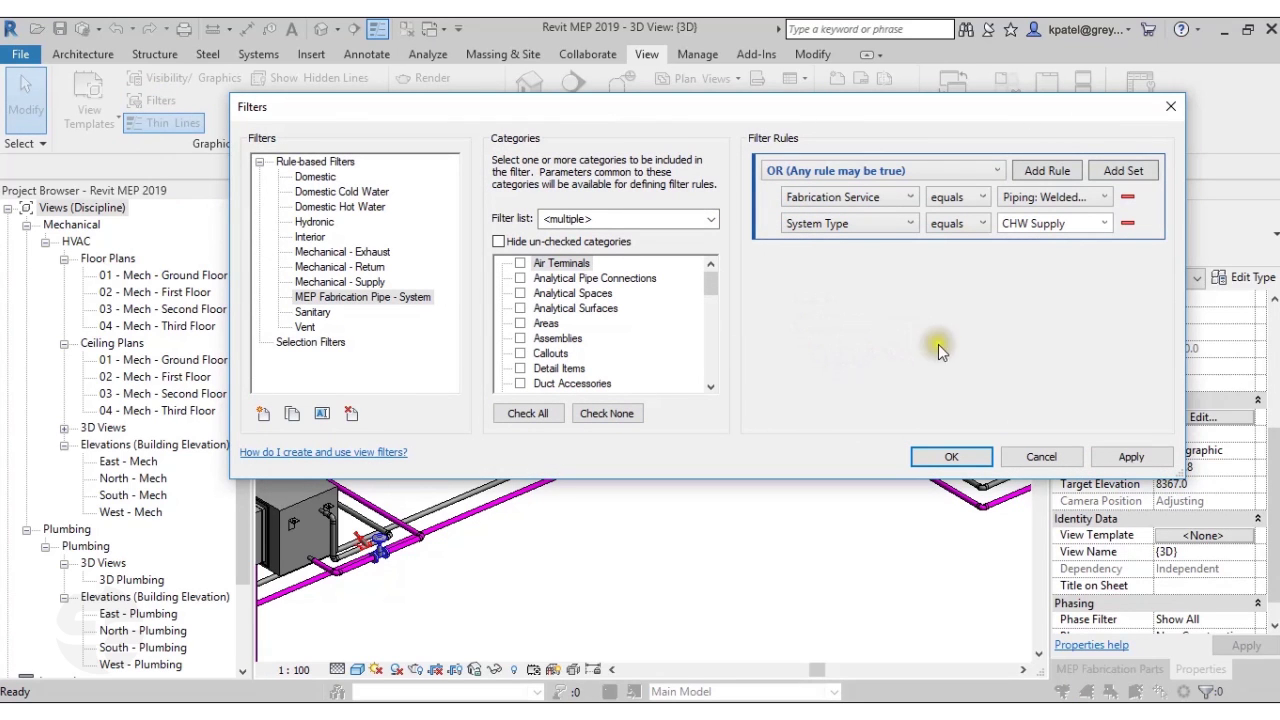
{"action": "left_click", "coordinate": [969, 458]}
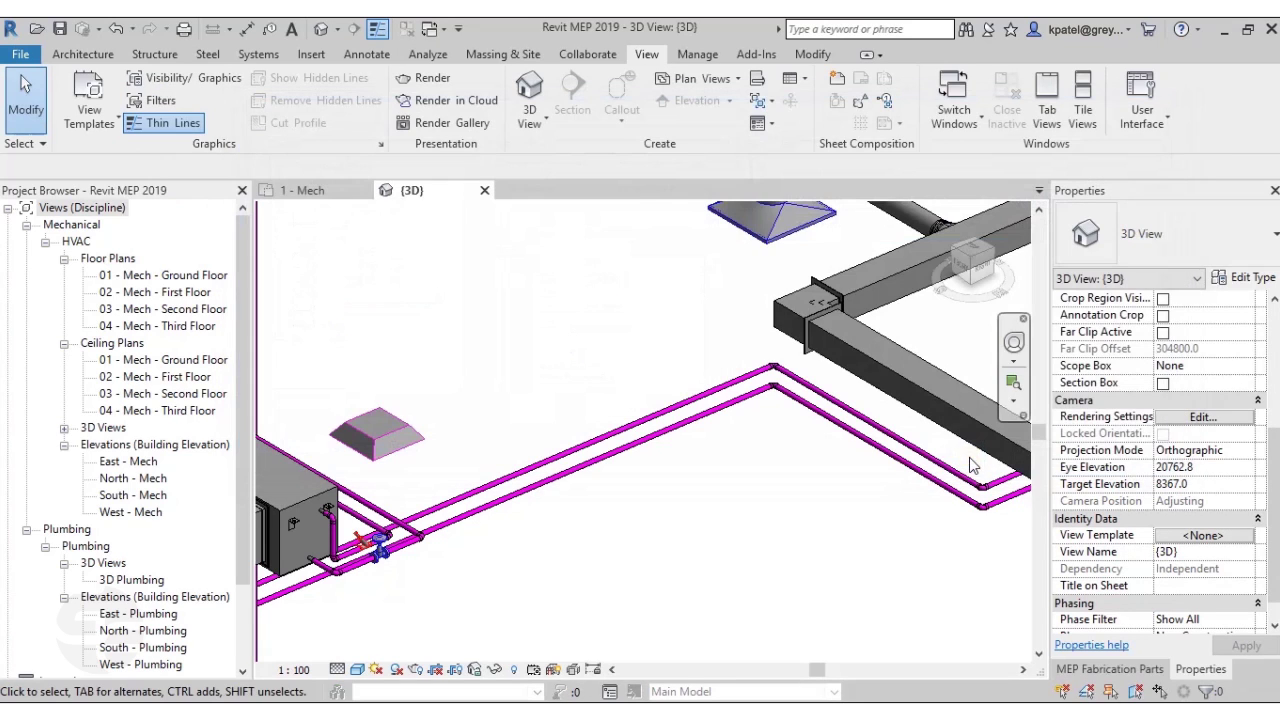
{"action": "mouse_move", "coordinate": [802, 519]}
{"action": "middle_mouse_down"}
{"action": "mouse_move", "coordinate": [808, 537]}
{"action": "mouse_move", "coordinate": [787, 533]}
{"action": "middle_mouse_up"}
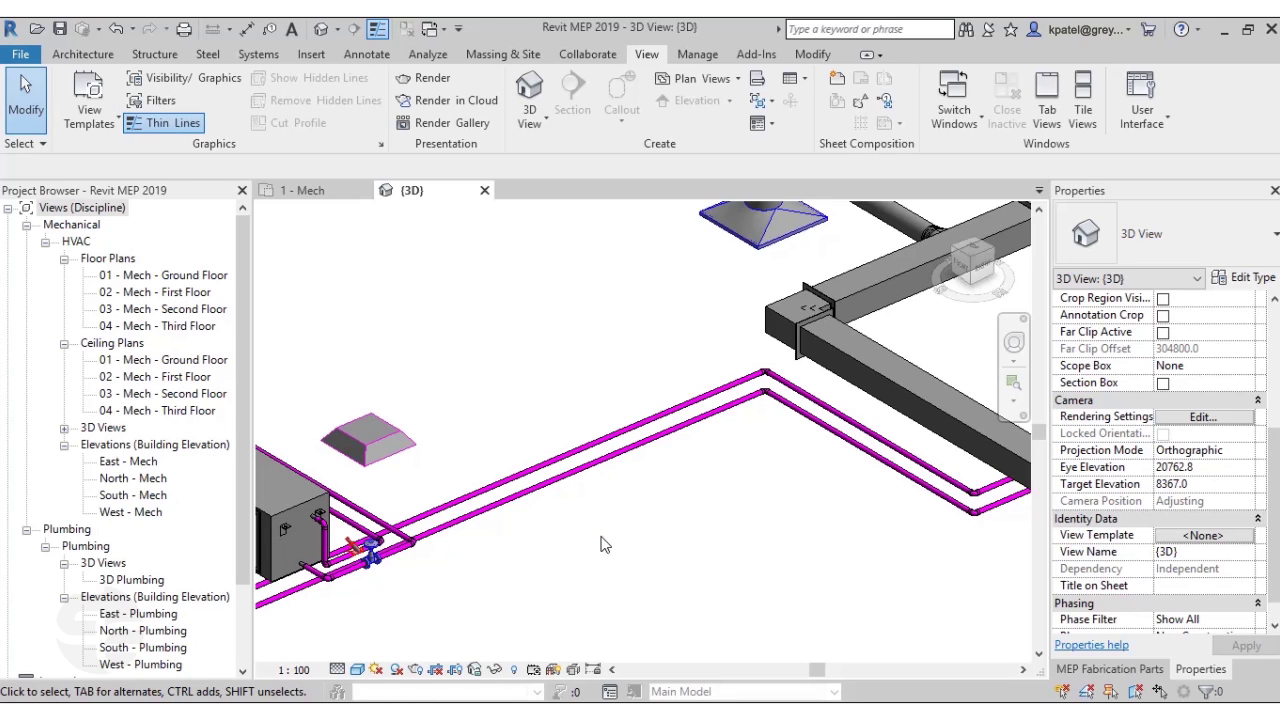
Open the 04 - Mech - Third Floor floor plan at the group of four condensate pumps.
{"action": "scroll", "coordinate": [749, 597], "scroll_direction": "down", "scroll_amount": 5}
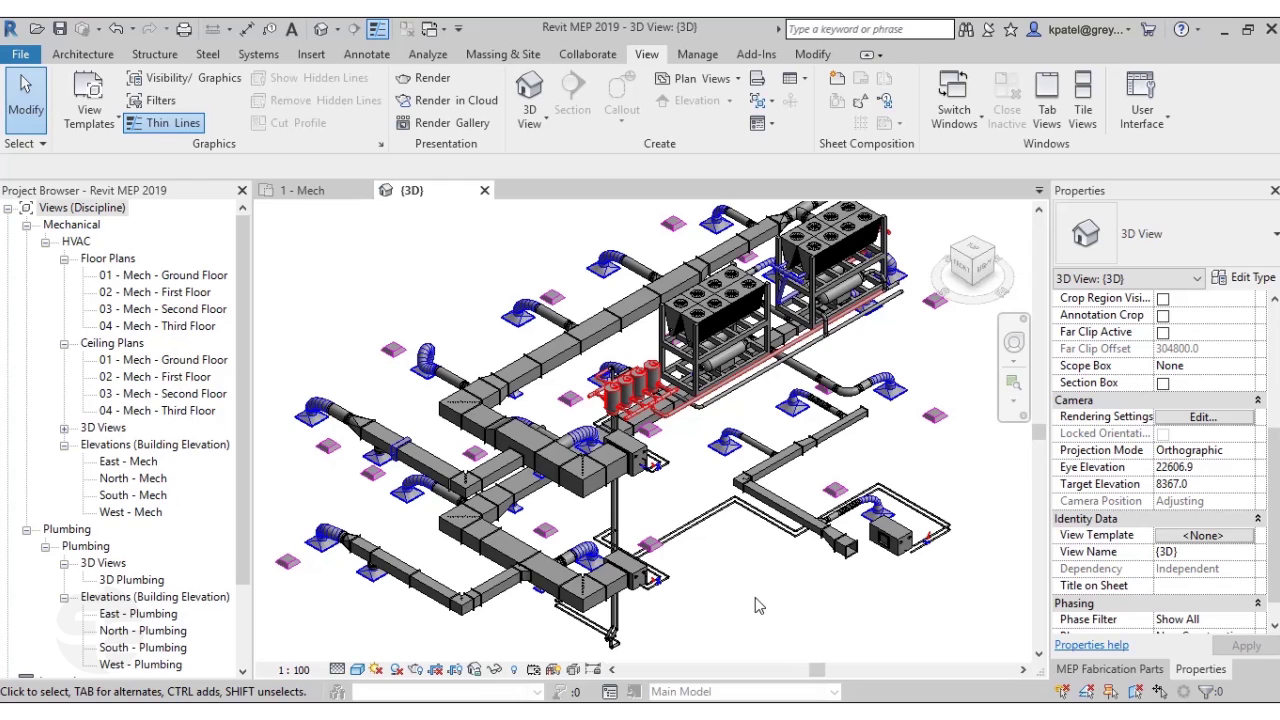
{"action": "double_click", "coordinate": [172, 326]}
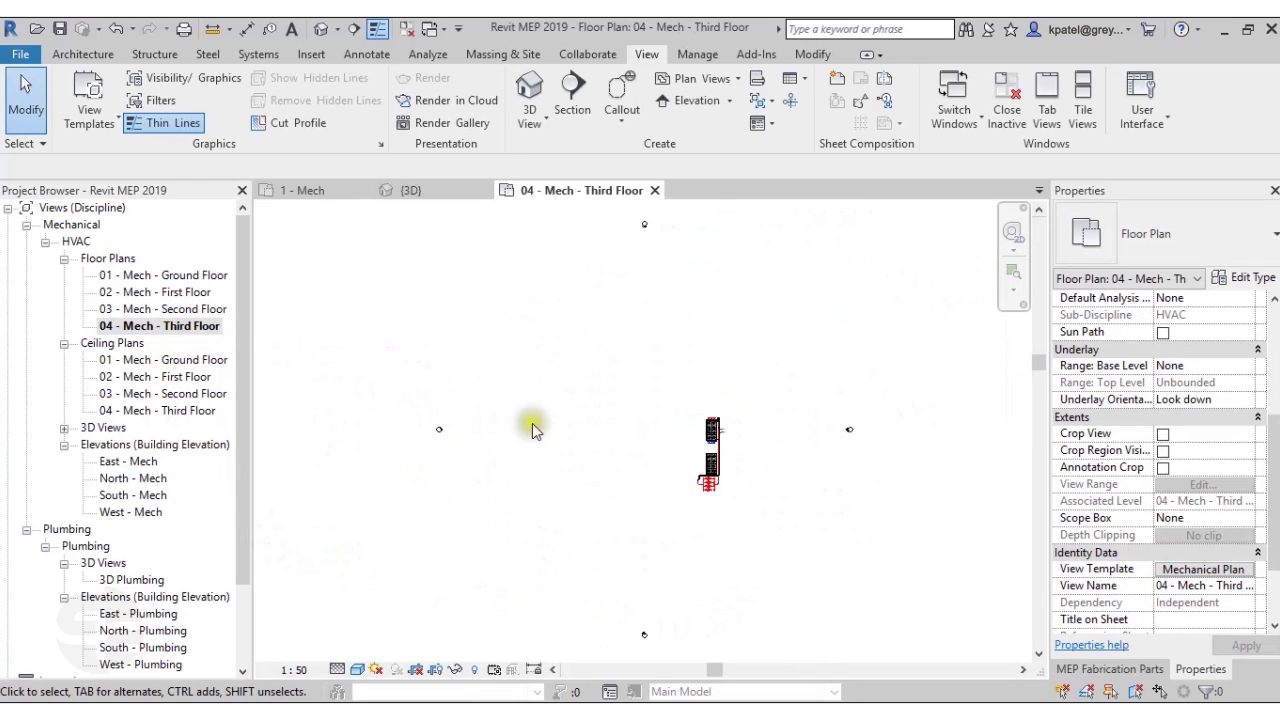
{"action": "scroll", "coordinate": [720, 497], "scroll_direction": "up", "scroll_amount": 5}
{"action": "scroll", "coordinate": [725, 505], "scroll_direction": "up", "scroll_amount": 6}
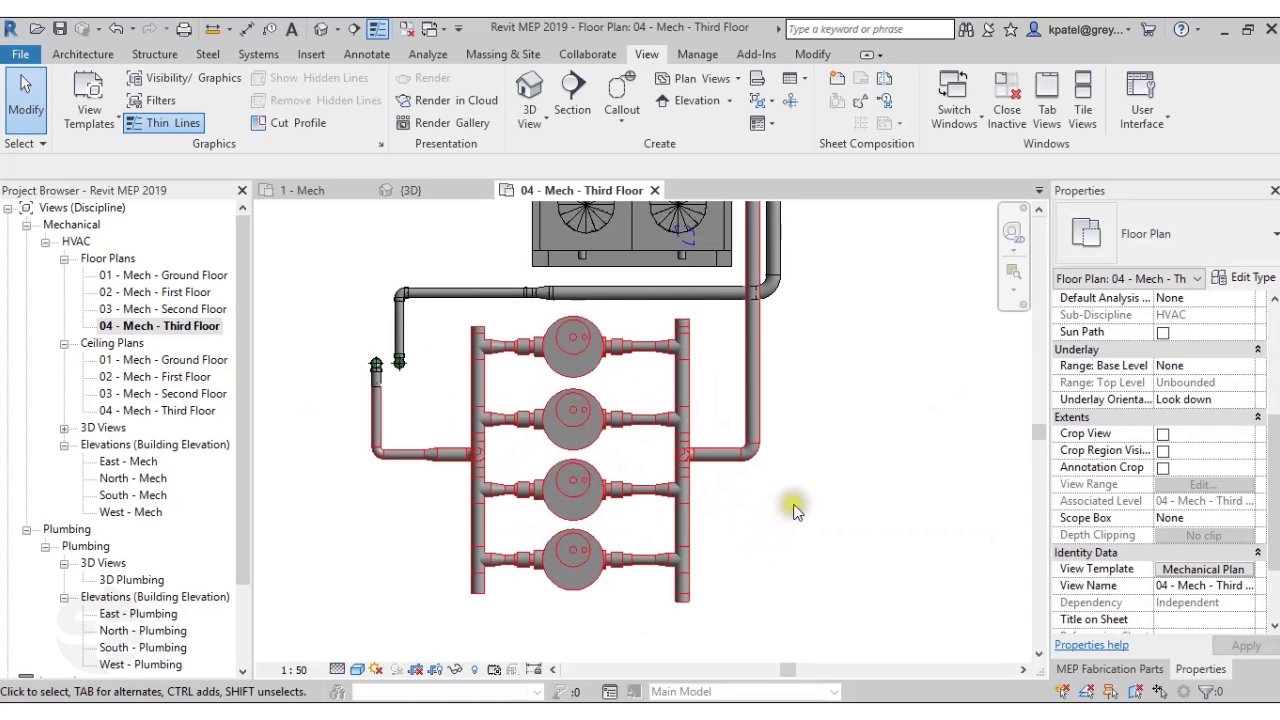
Inspect the edit mode of the Hydronic Return 2 piping system on the uppermost pump and leave it without making changes.
{"action": "left_click", "coordinate": [578, 376]}
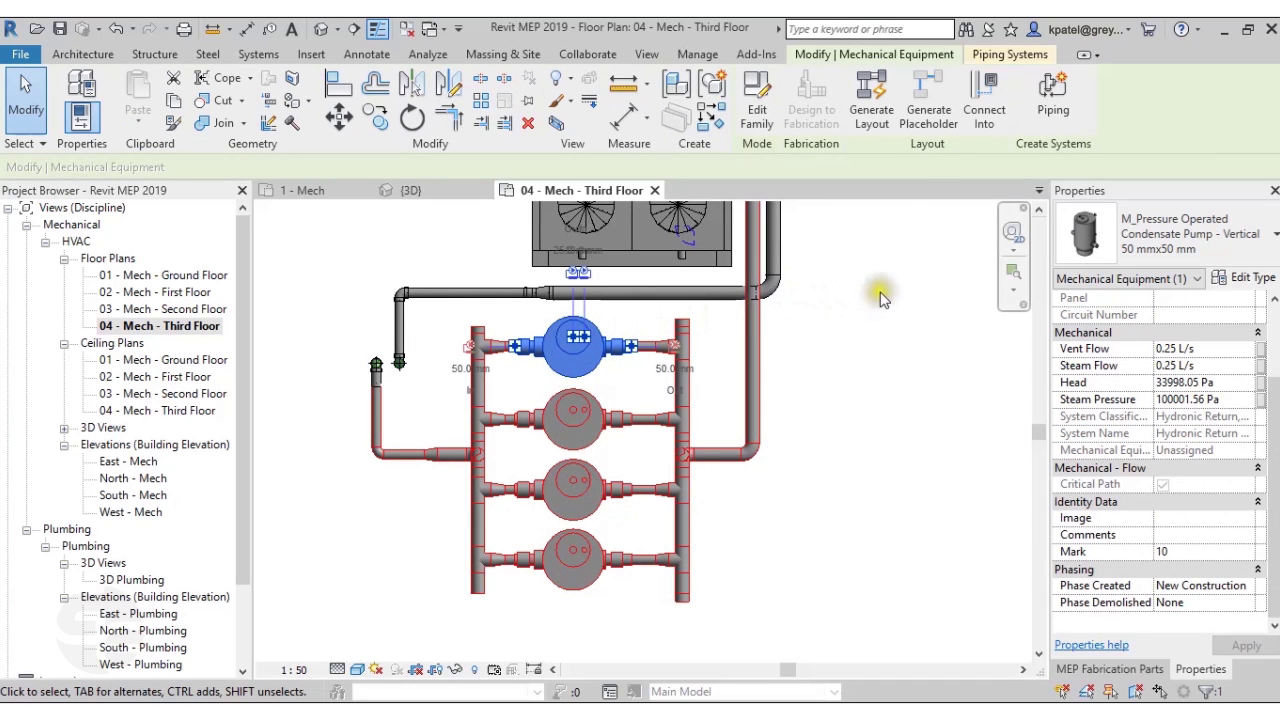
{"action": "left_click", "coordinate": [996, 58]}
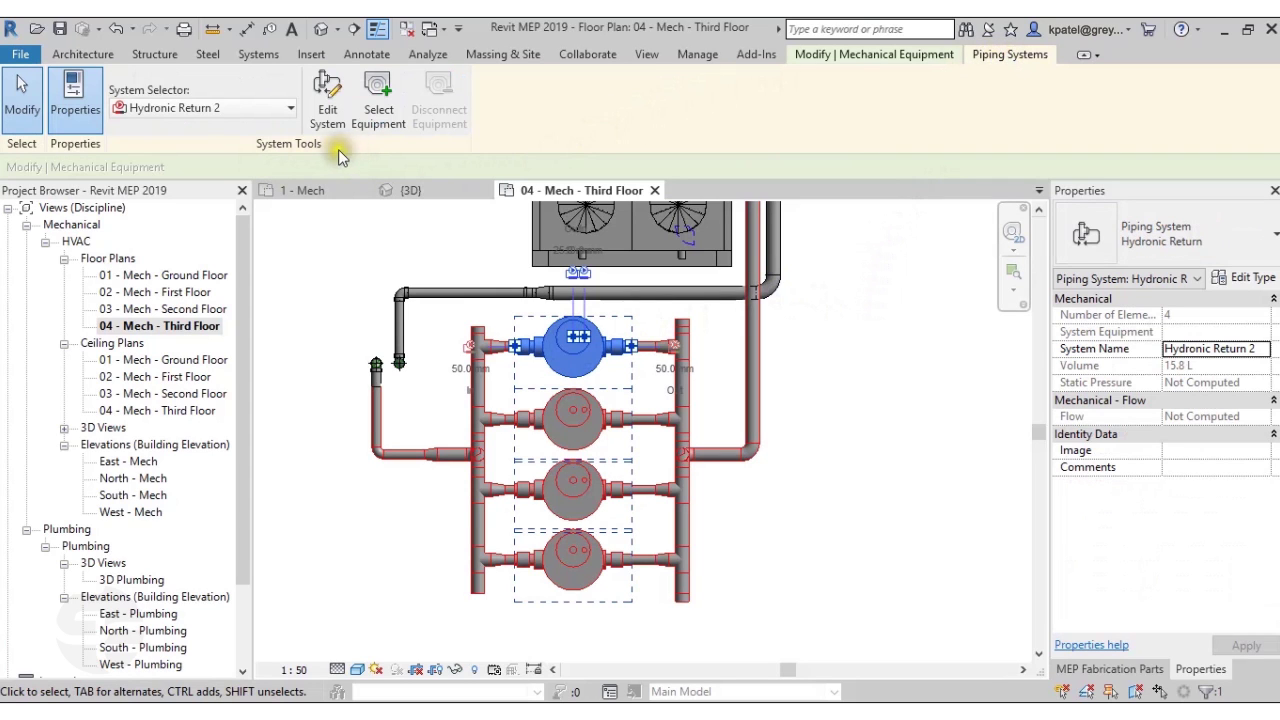
{"action": "left_click", "coordinate": [328, 110]}
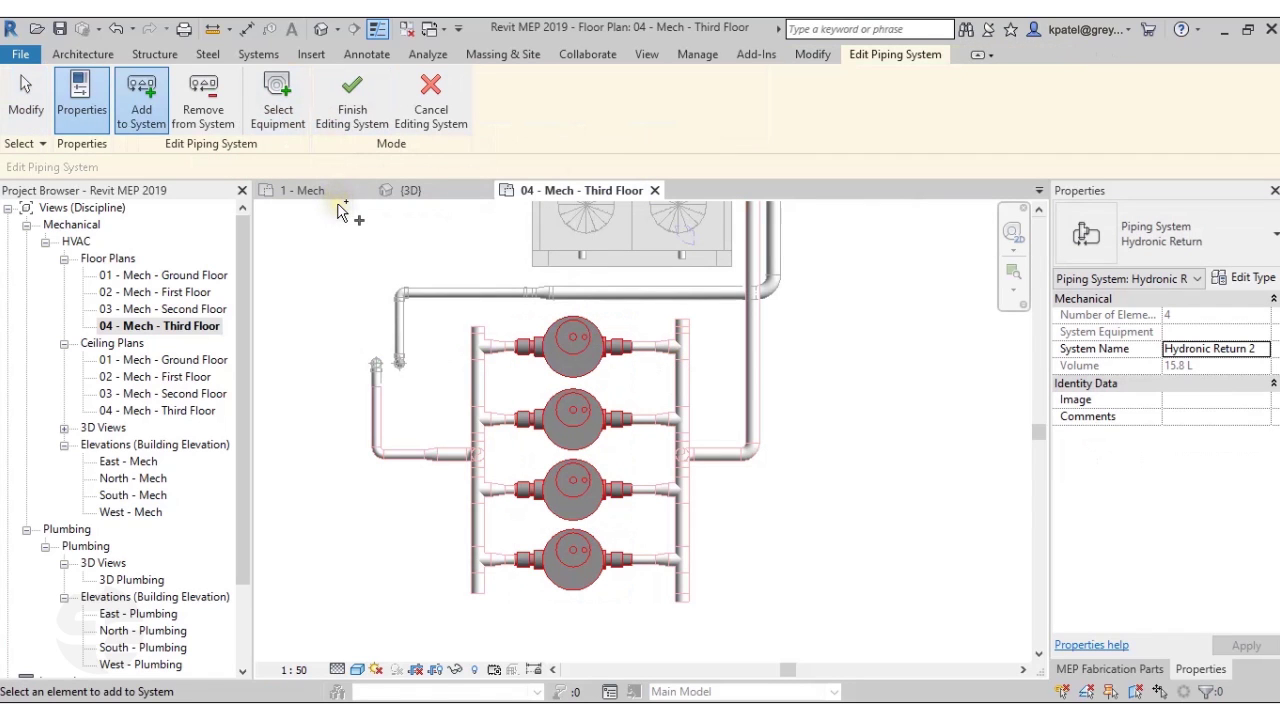
{"action": "left_click", "coordinate": [440, 118]}
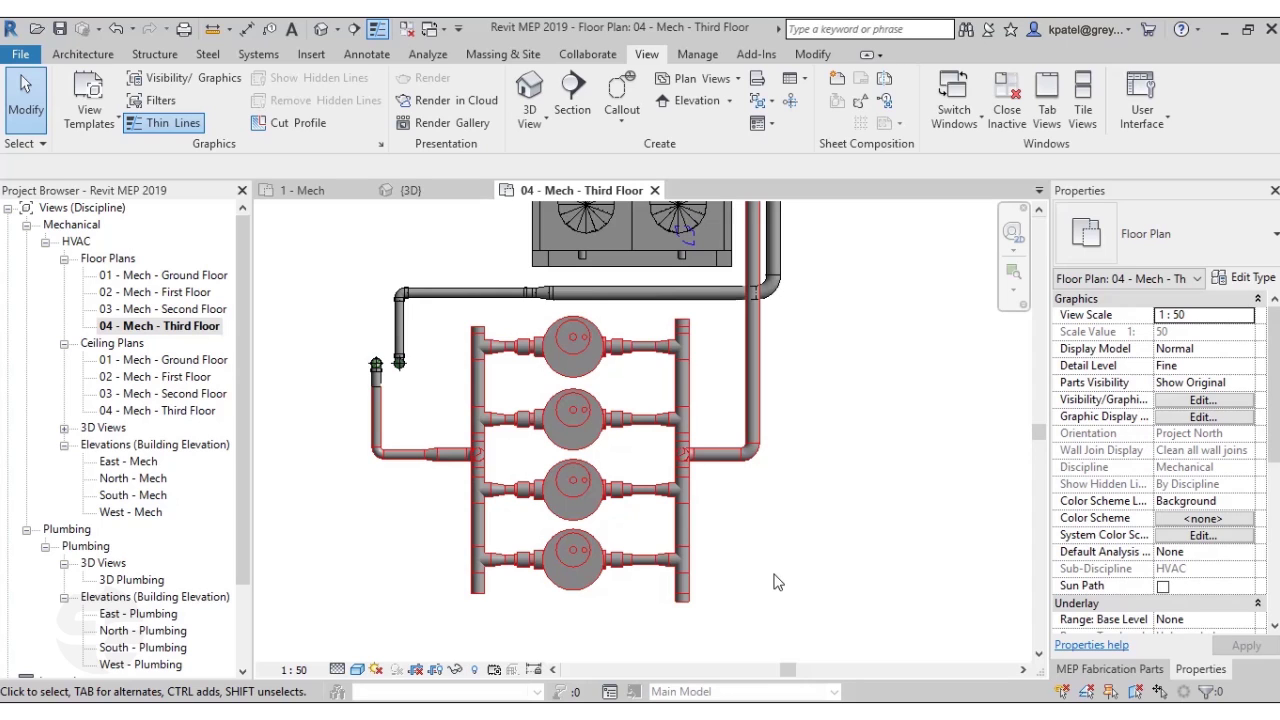
Enable analysis for closed loop hydronic piping networks in the pipe calculation section of the mechanical settings.
{"action": "left_click", "coordinate": [259, 55]}
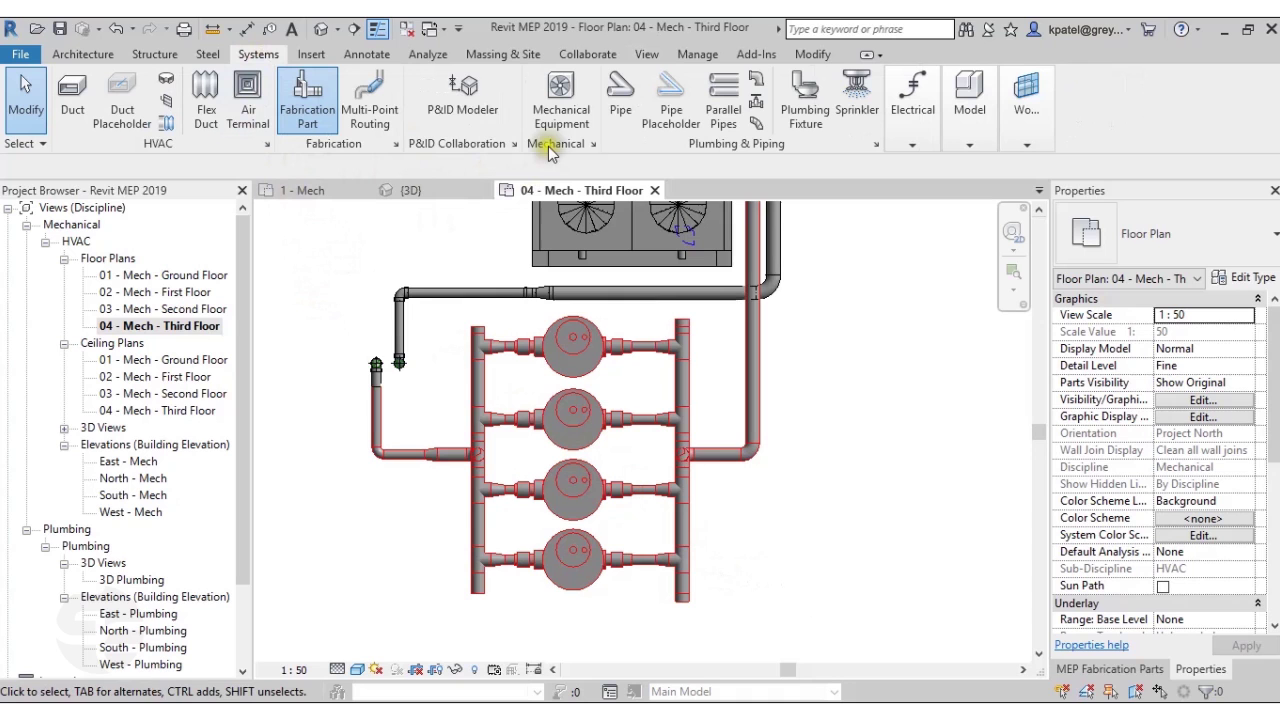
{"action": "left_click", "coordinate": [593, 145]}
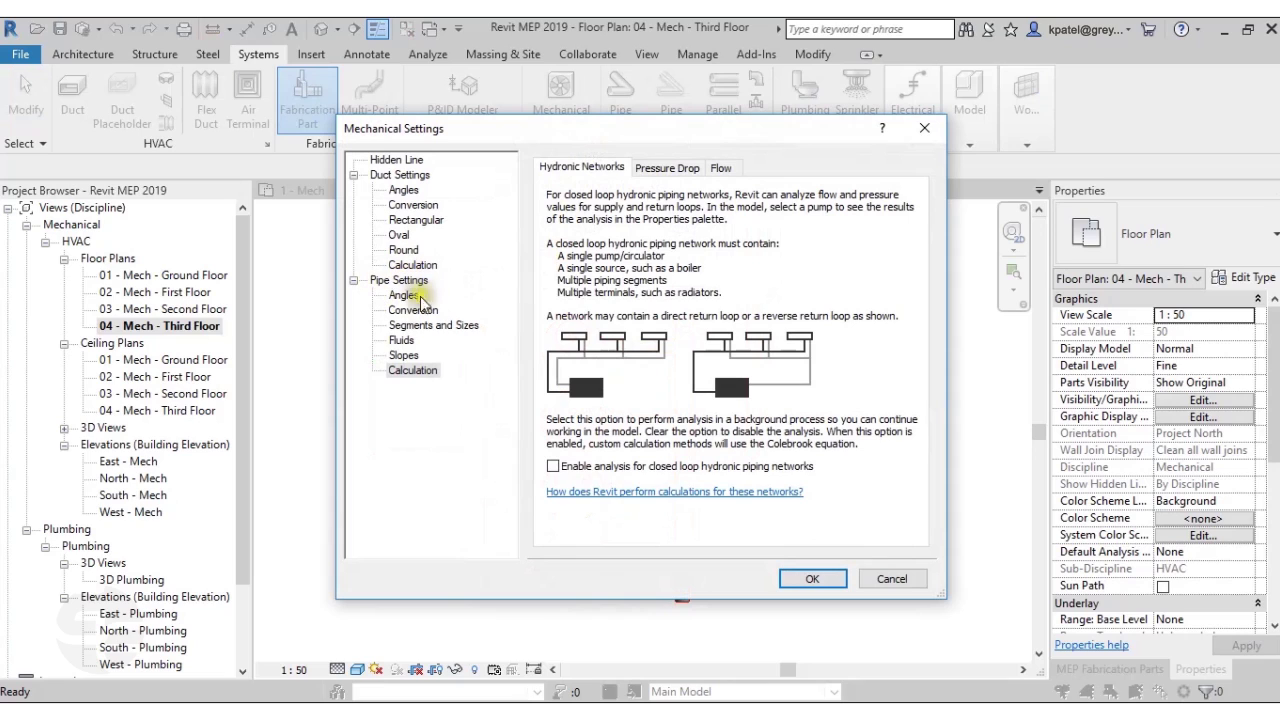
{"action": "left_click", "coordinate": [421, 372]}
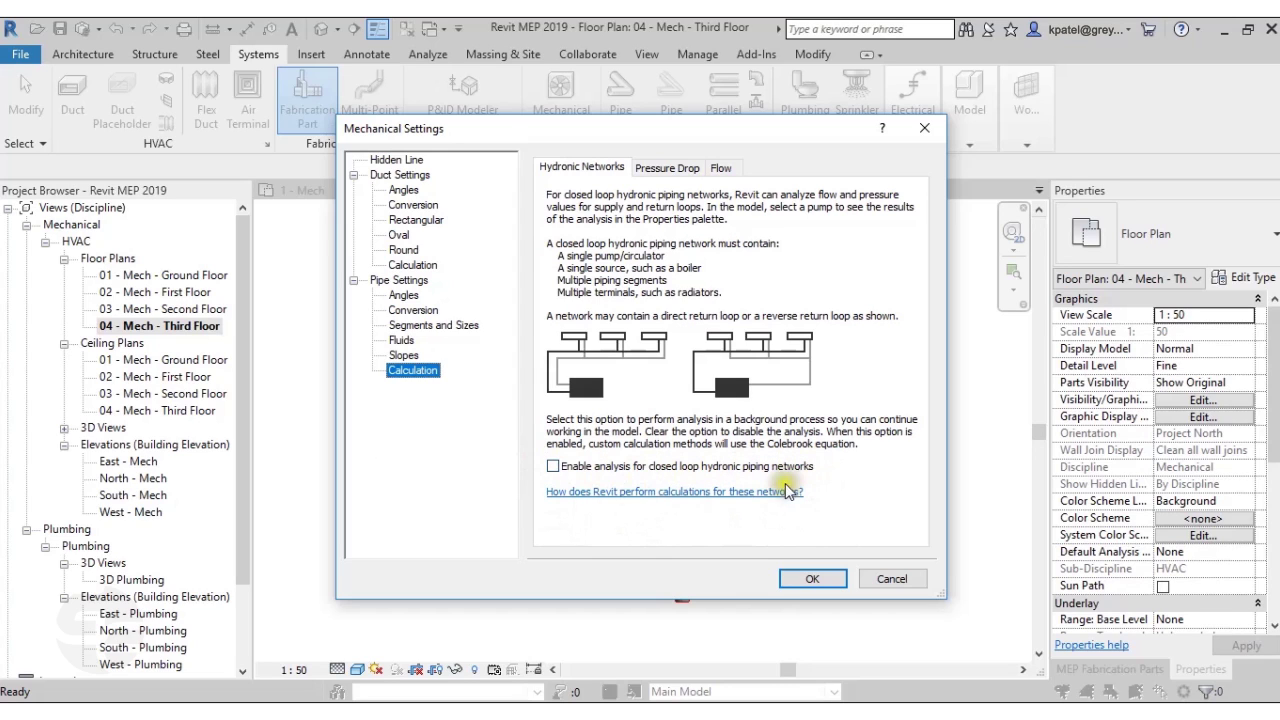
{"action": "left_click", "coordinate": [559, 467]}
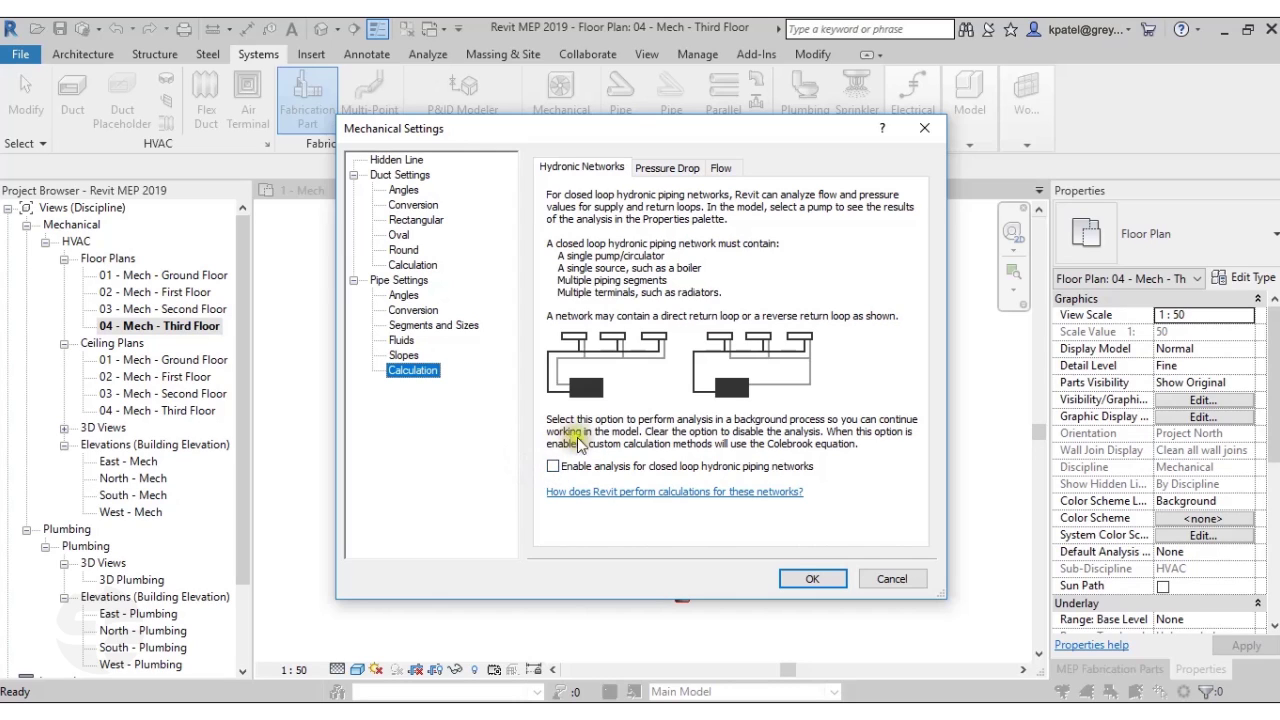
{"action": "left_click", "coordinate": [552, 467]}
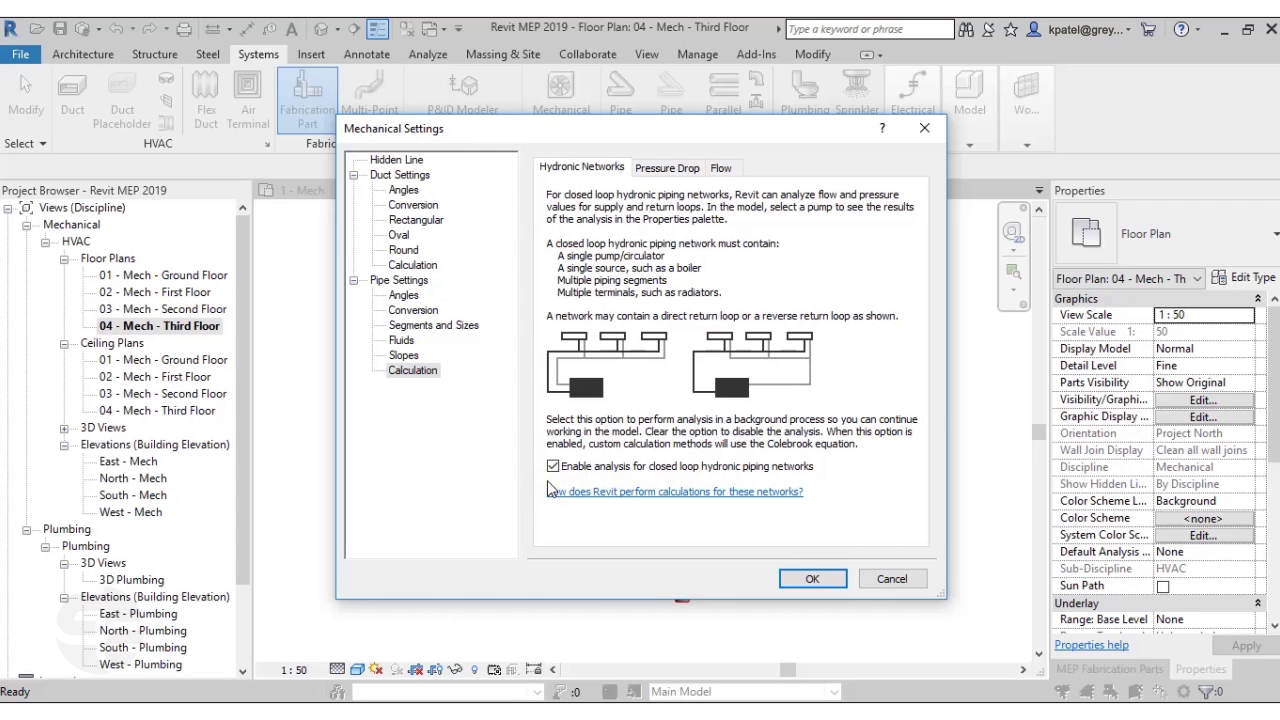
{"action": "left_click", "coordinate": [813, 580]}
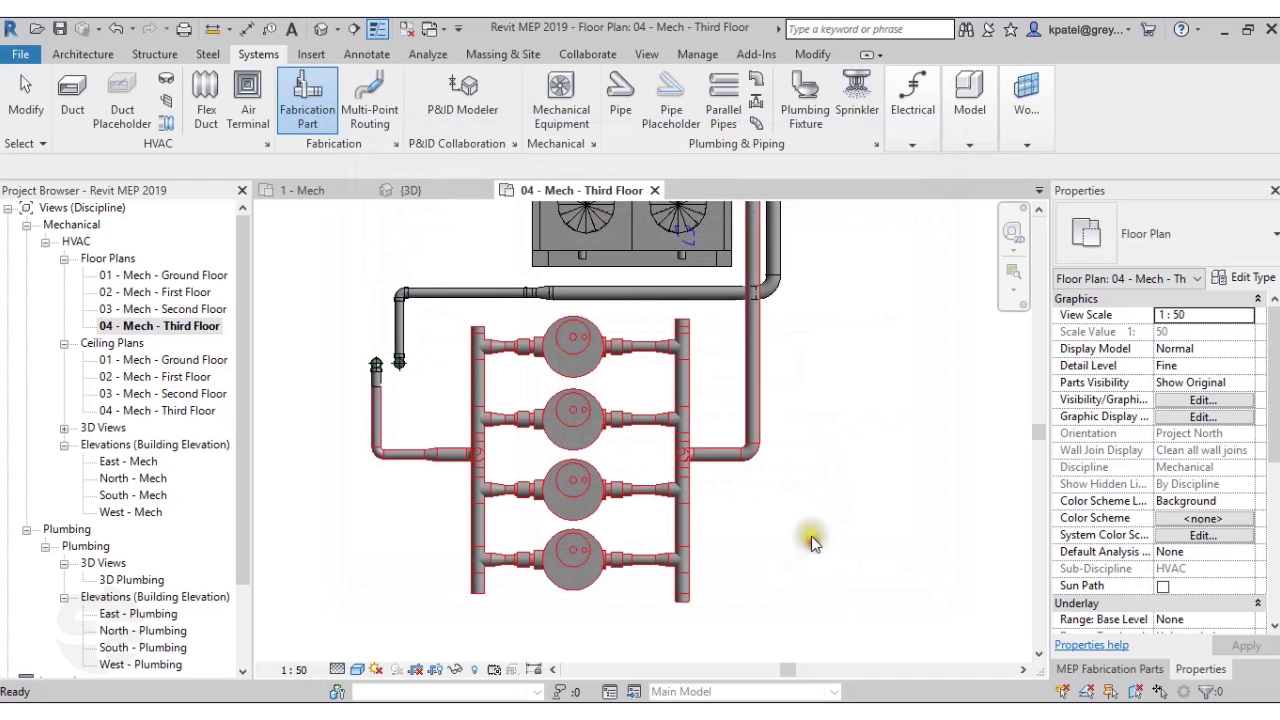
Edit the uppermost pump's Hydronic Return 2 piping system and create a parallel pump set containing all four pumps.
{"action": "left_click", "coordinate": [580, 368]}
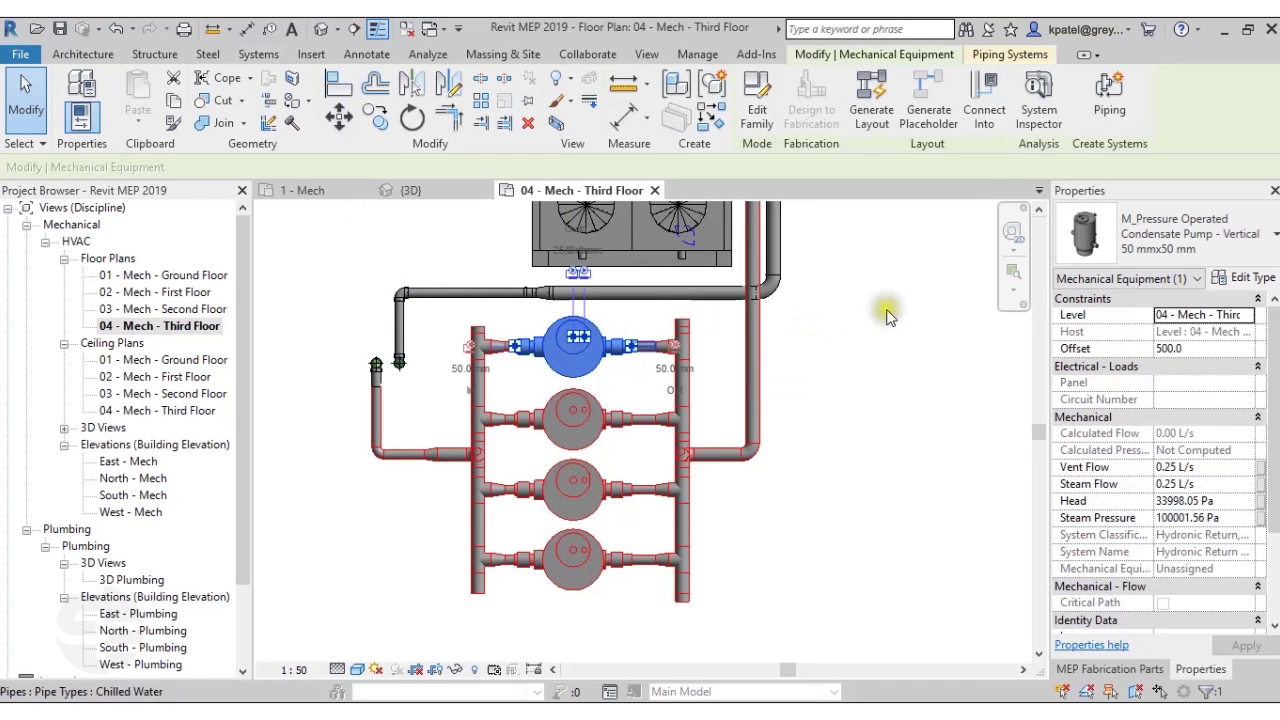
{"action": "left_click", "coordinate": [1008, 55]}
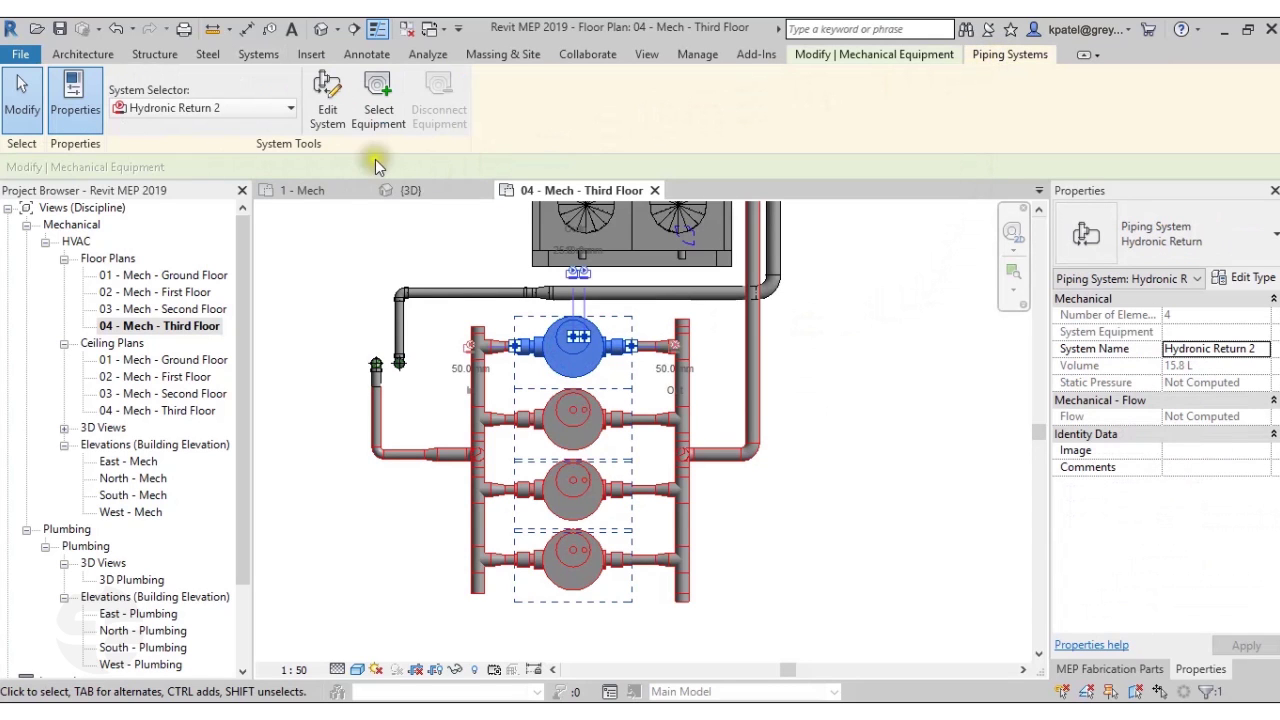
{"action": "left_click", "coordinate": [326, 128]}
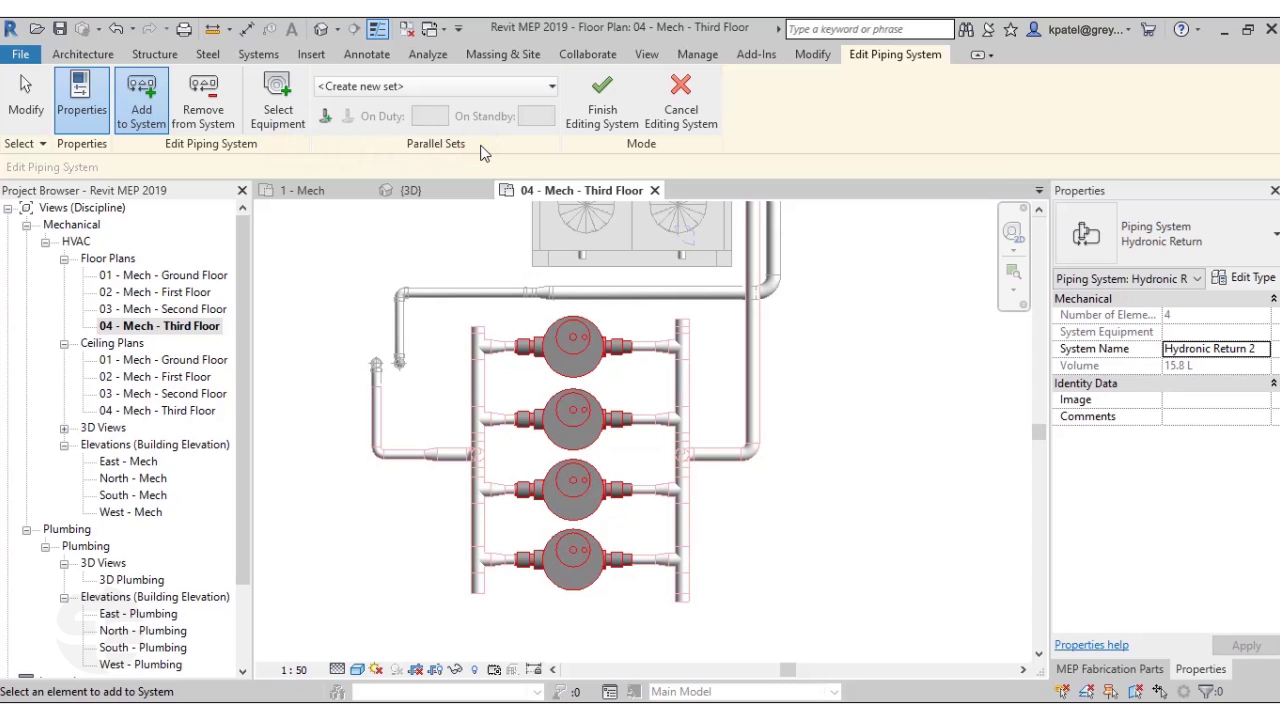
{"action": "left_click", "coordinate": [325, 118]}
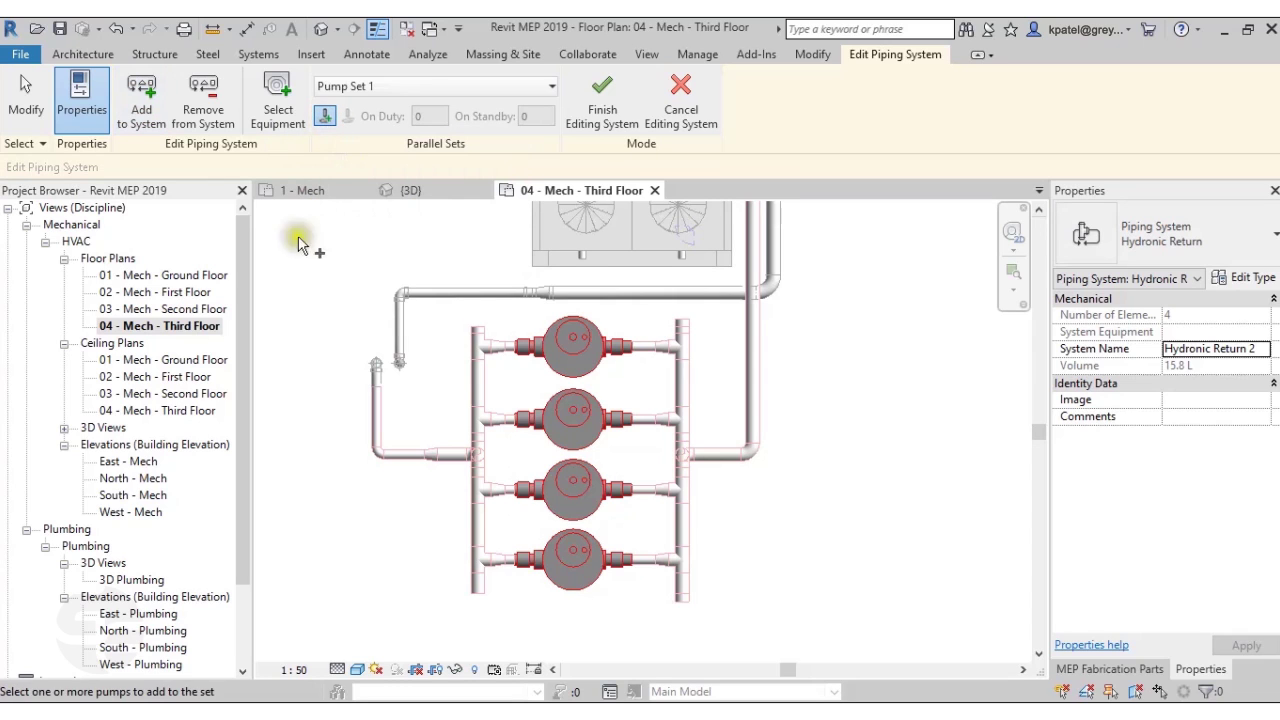
{"action": "left_click", "coordinate": [552, 362]}
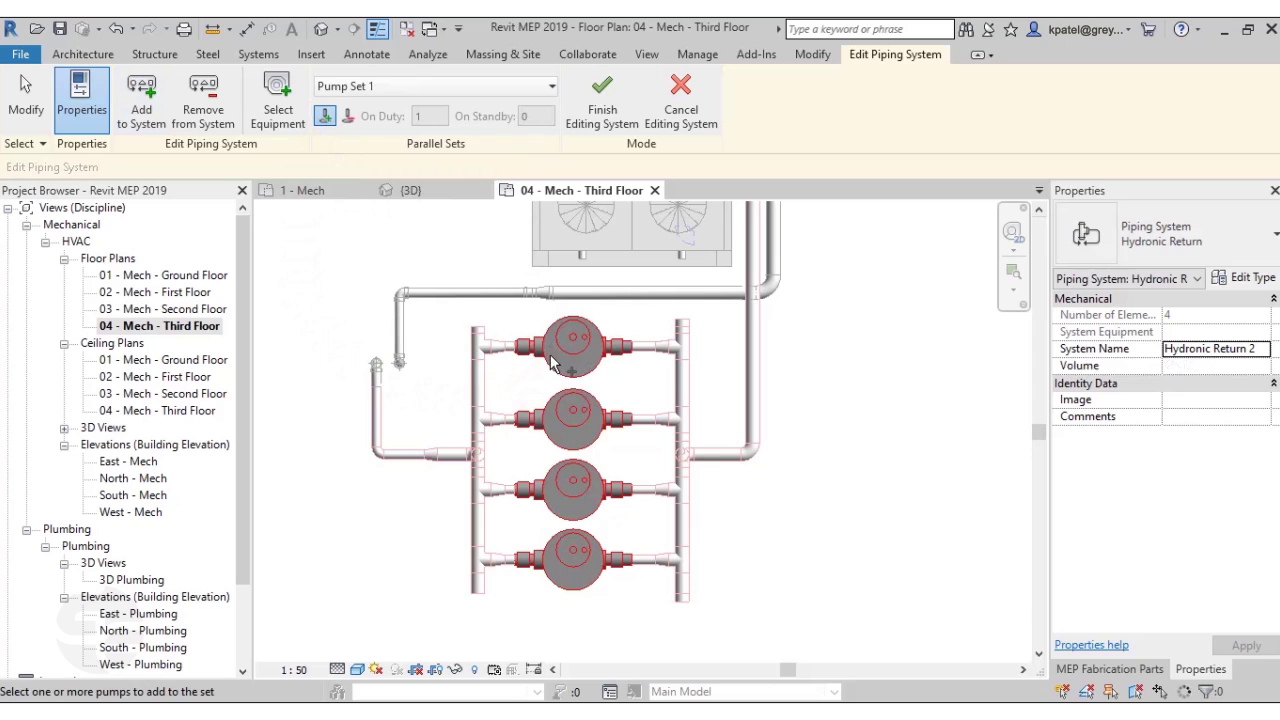
{"action": "left_click", "coordinate": [573, 418]}
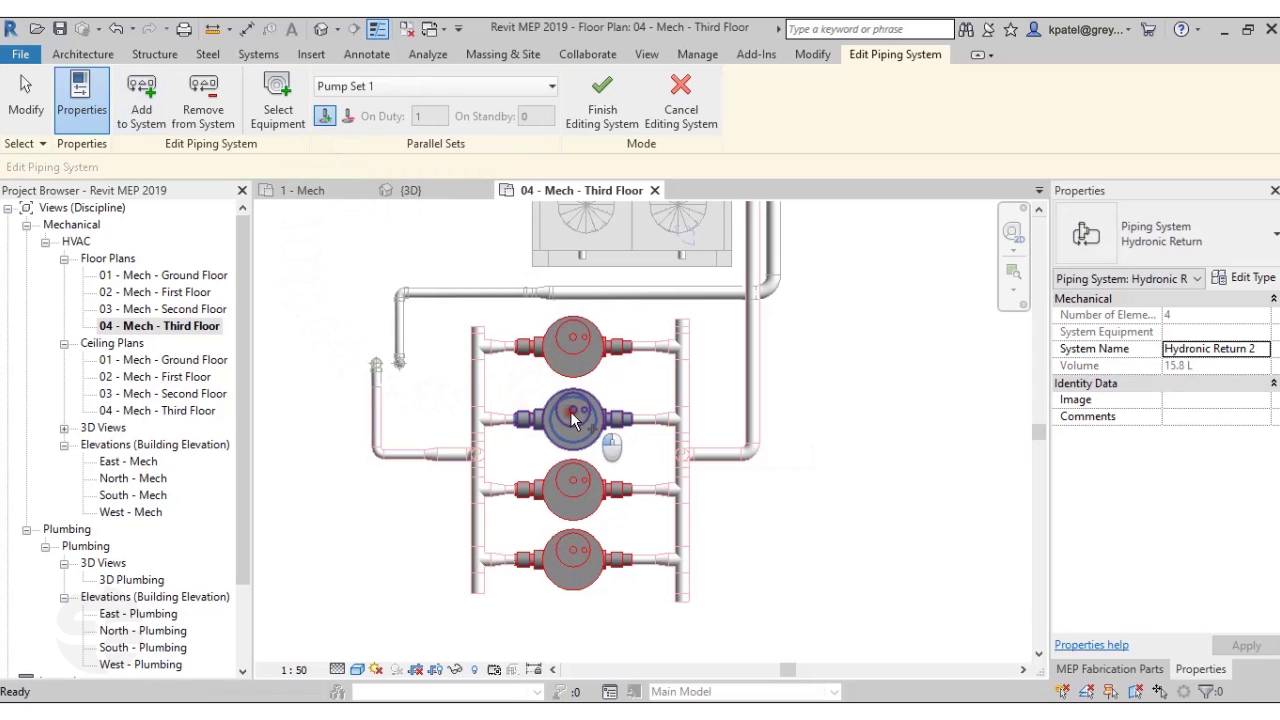
{"action": "left_click", "coordinate": [580, 503]}
{"action": "left_click", "coordinate": [575, 567]}
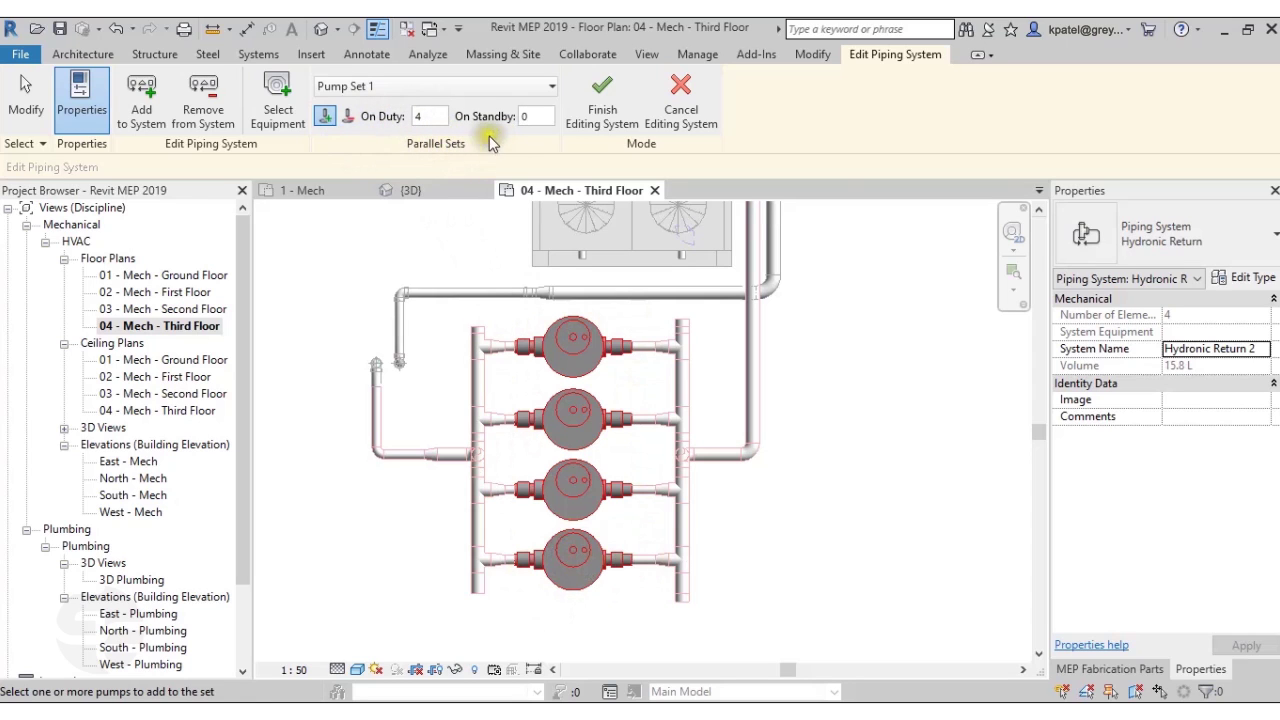
Set Pump Set 1 to 3 pumps on duty and 1 on standby, and finish editing the piping system.
{"action": "left_click", "coordinate": [410, 118]}
{"action": "left_click", "coordinate": [528, 116]}
{"action": "type", "text": "2"}
{"action": "left_click", "coordinate": [433, 116]}
{"action": "left_click_drag", "start_coordinate": [433, 116], "coordinate": [413, 118]}
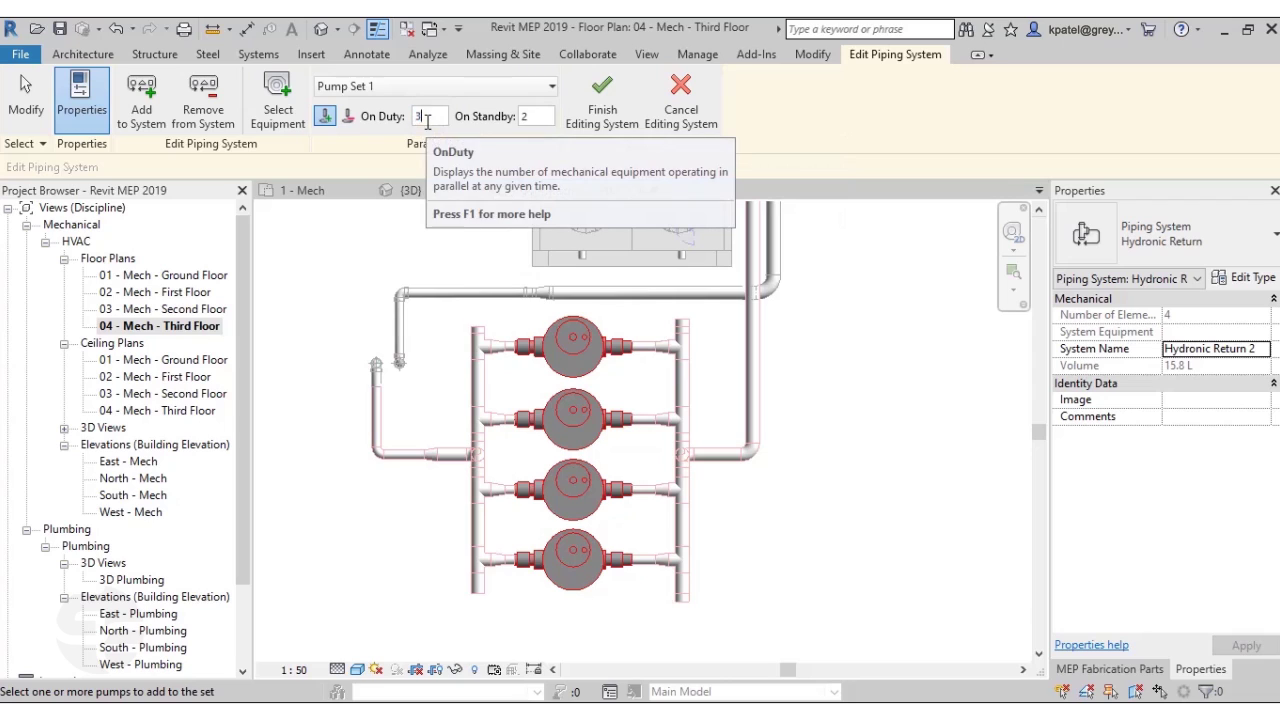
{"action": "left_click", "coordinate": [530, 116]}
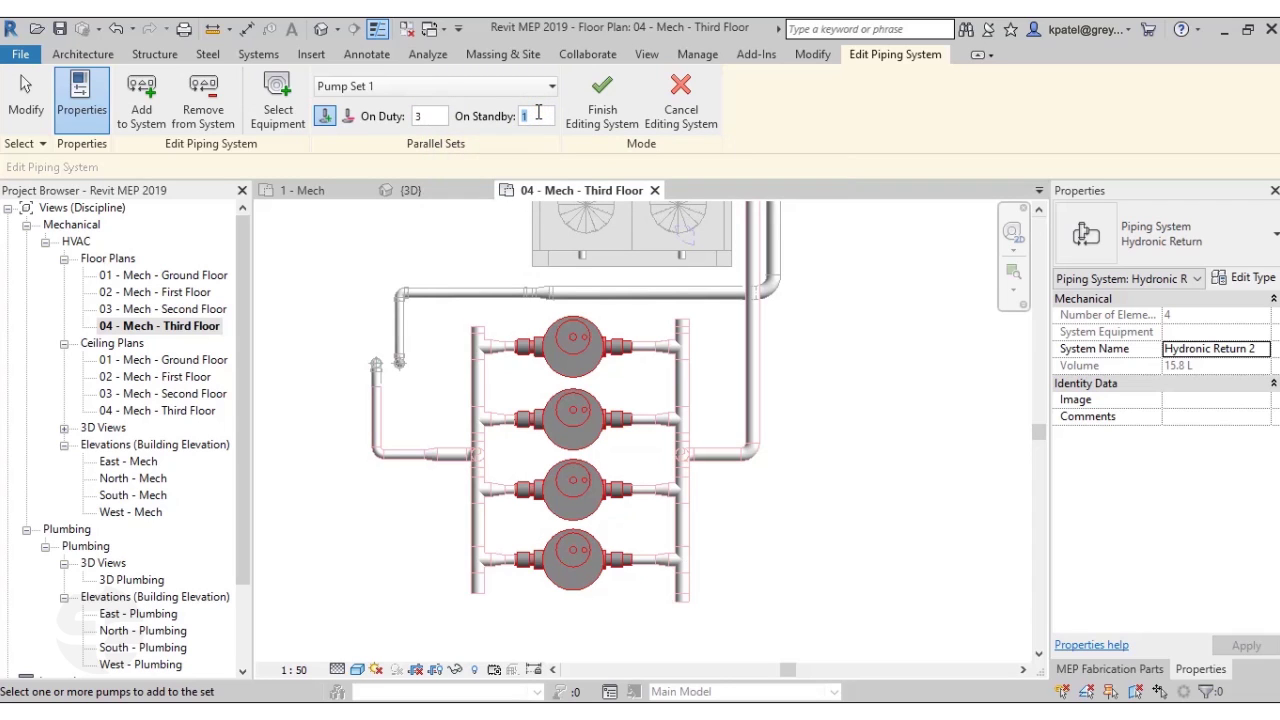
{"action": "left_click", "coordinate": [622, 124]}
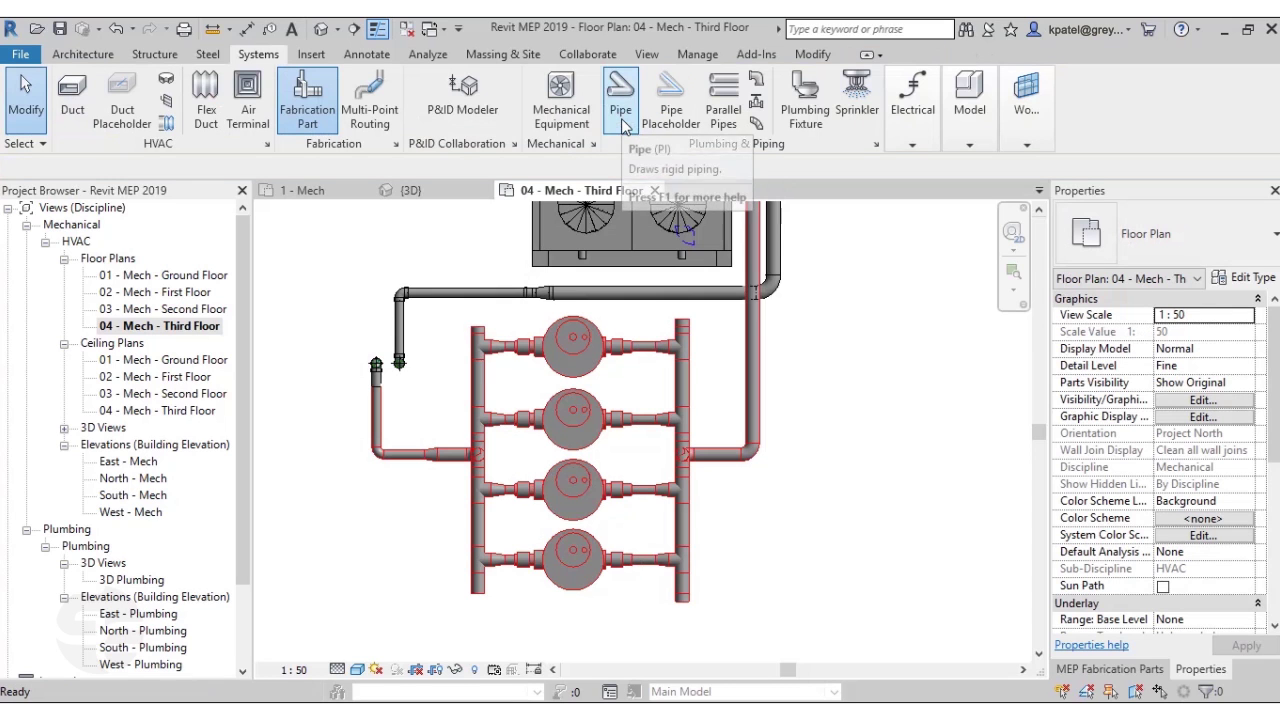
Select the pump set around the four pumps to review its properties, and deselect it.
{"action": "middle_click_drag", "start_coordinate": [869, 560], "coordinate": [864, 523]}
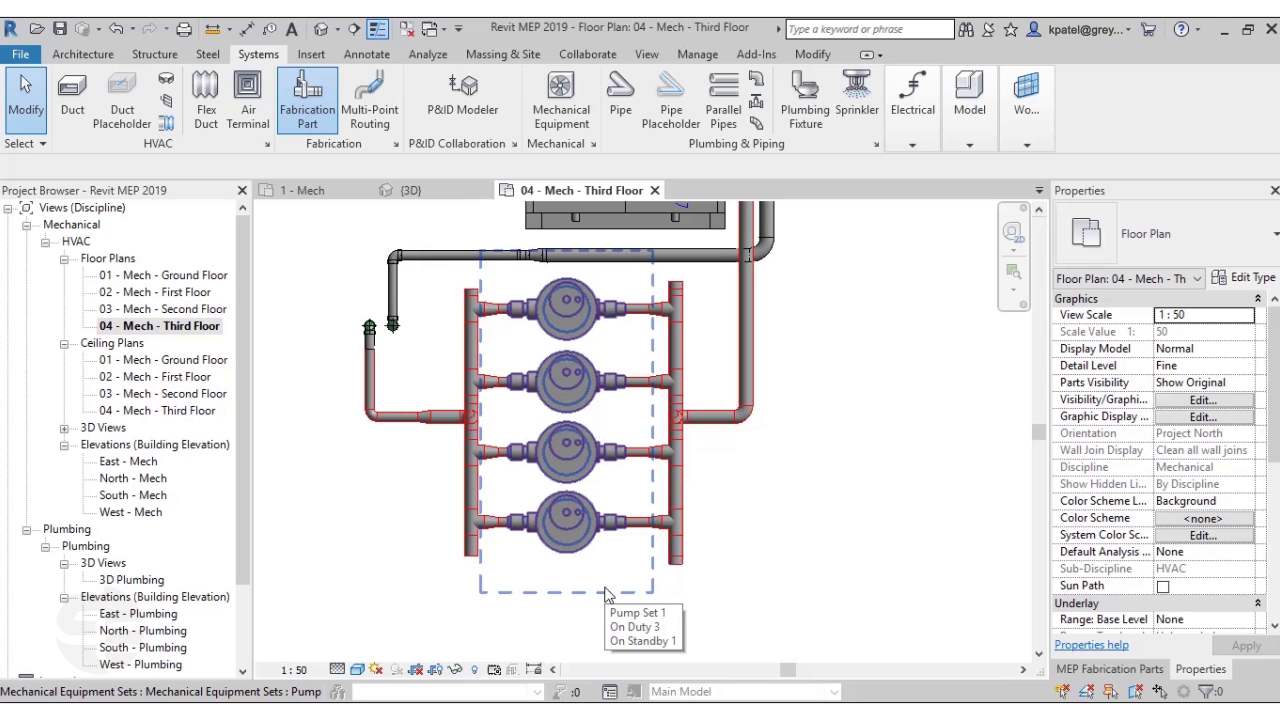
{"action": "left_click", "coordinate": [605, 593]}
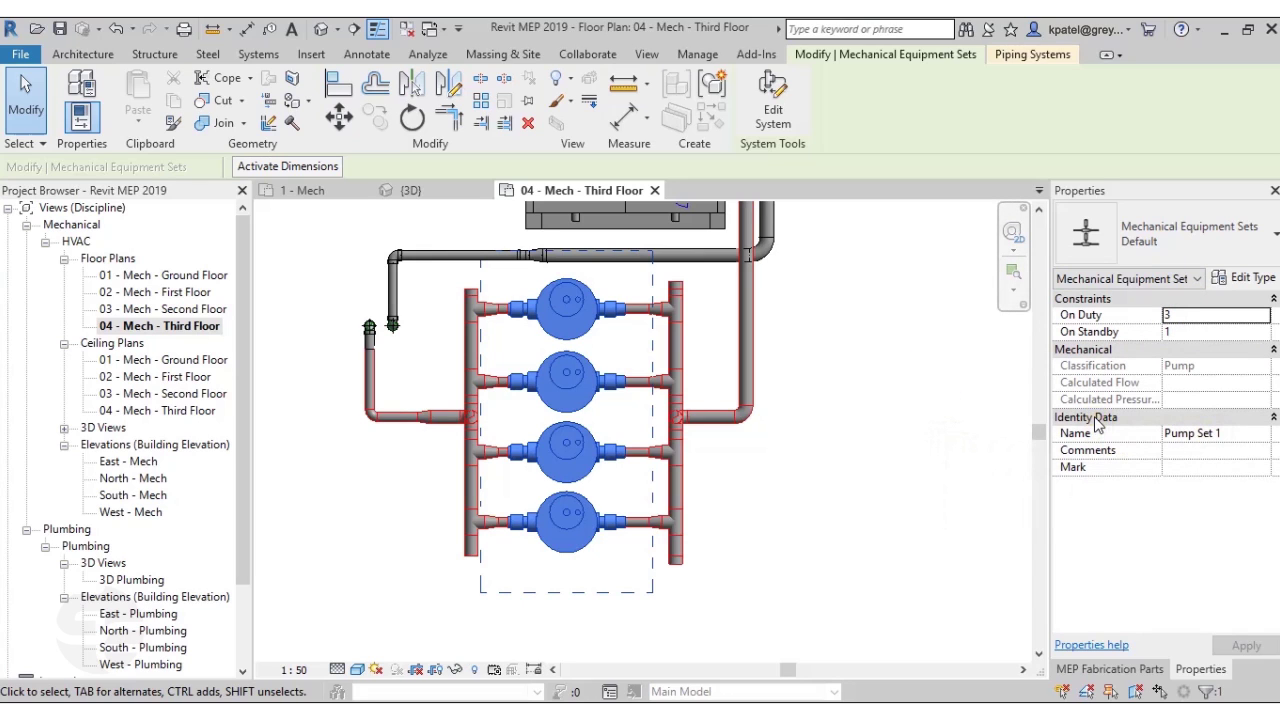
{"action": "left_click", "coordinate": [835, 432]}
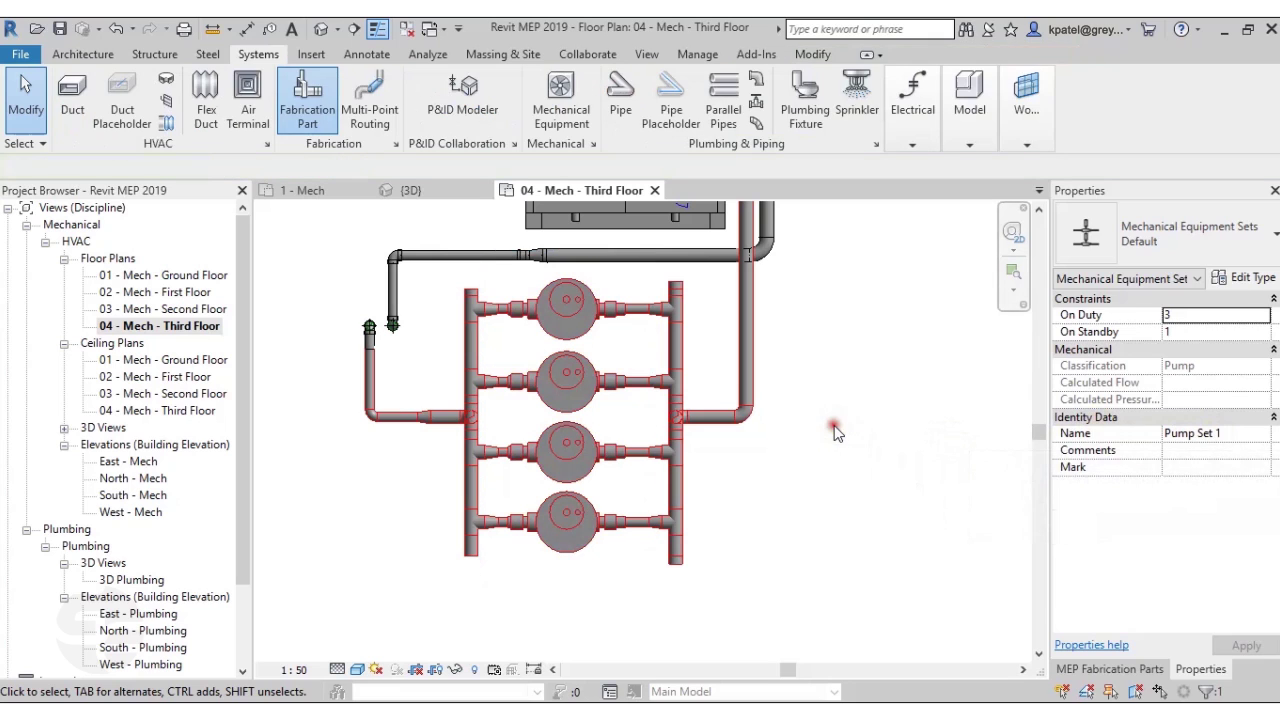
Check the annotation categories in the floor plan's visibility/graphic overrides and leave without changes.
{"action": "scroll", "coordinate": [879, 535], "scroll_direction": "down", "scroll_amount": 1}
{"action": "middle_click_drag", "start_coordinate": [880, 536], "coordinate": [850, 522]}
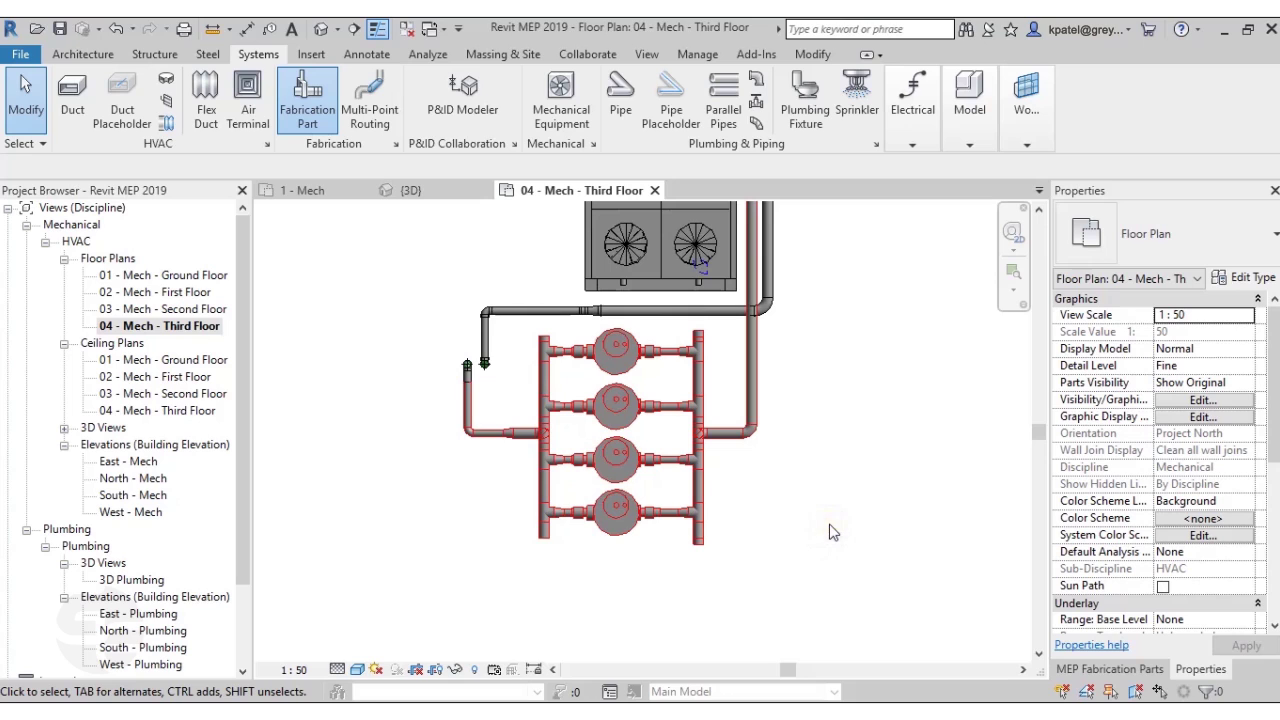
{"action": "left_click", "coordinate": [648, 55]}
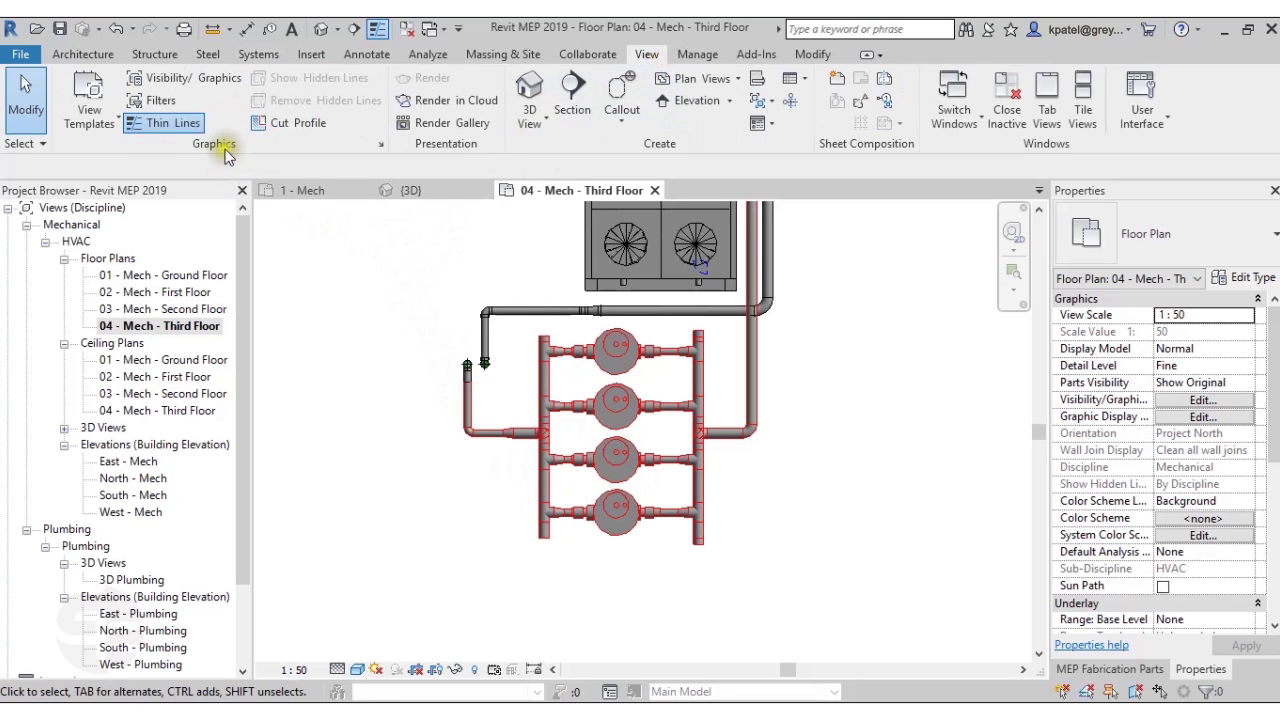
{"action": "left_click", "coordinate": [176, 80]}
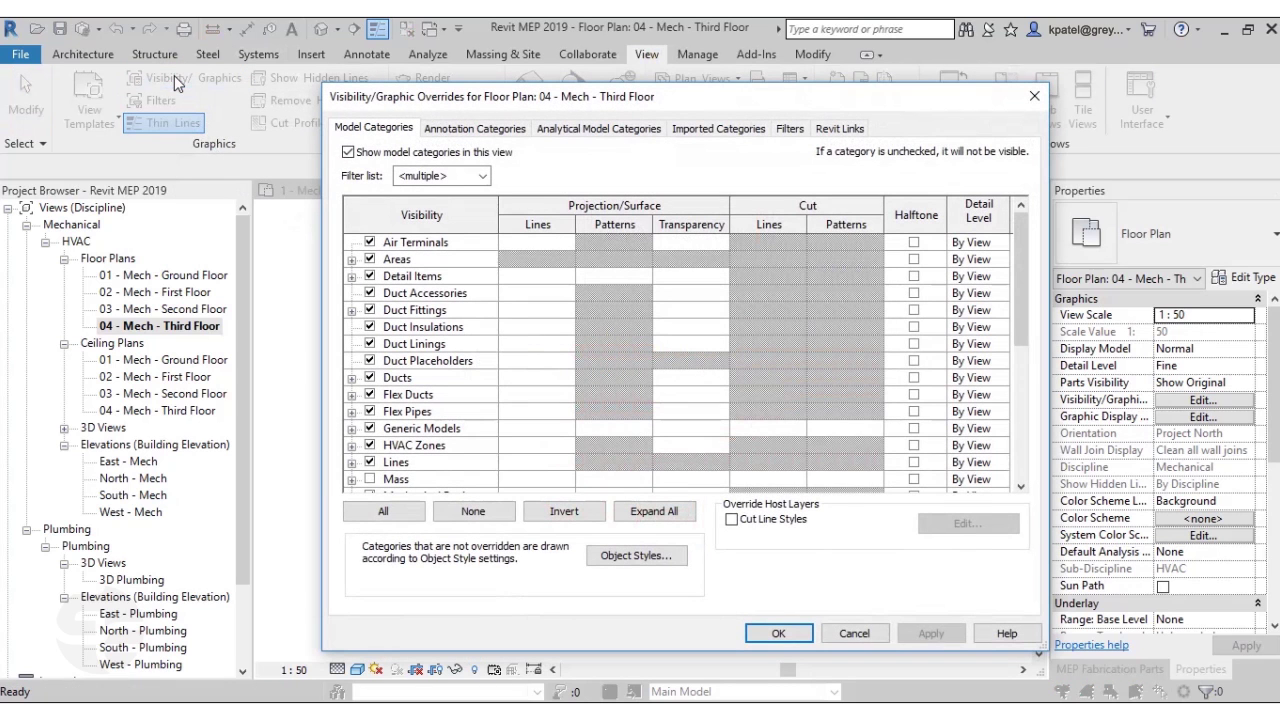
{"action": "left_click", "coordinate": [512, 130]}
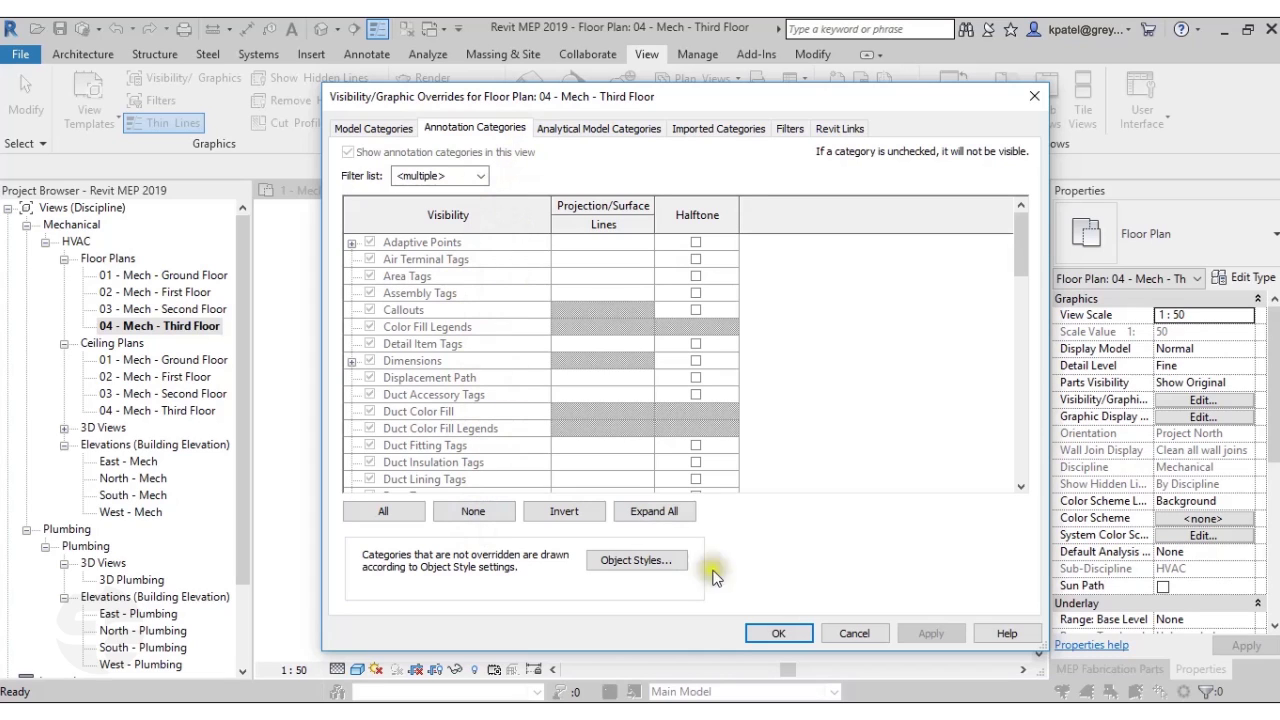
{"action": "left_click", "coordinate": [854, 633]}
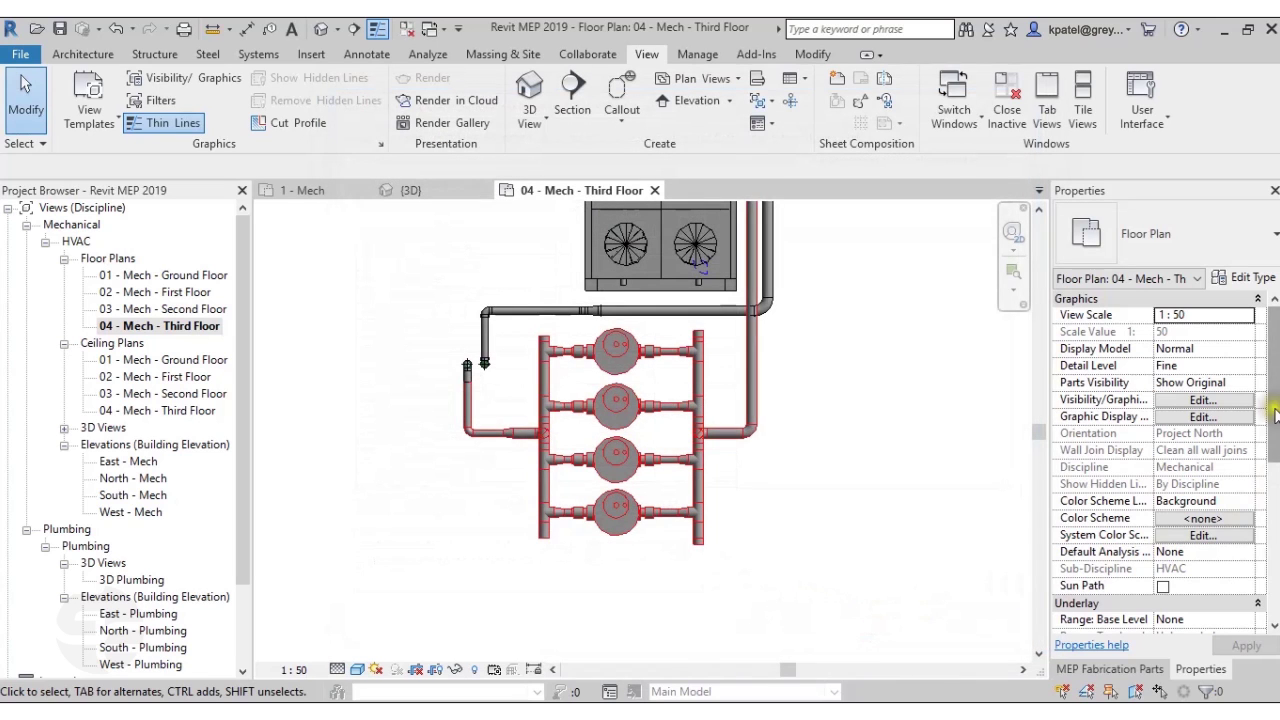
Turn on Mechanical Equipment Set Boundary Lines in the annotation overrides of the floor plan's Mechanical Plan view template and apply it.
{"action": "scroll", "coordinate": [1263, 508], "scroll_direction": "down", "scroll_amount": 6}
{"action": "scroll", "coordinate": [1160, 460], "scroll_direction": "down", "scroll_amount": 3}
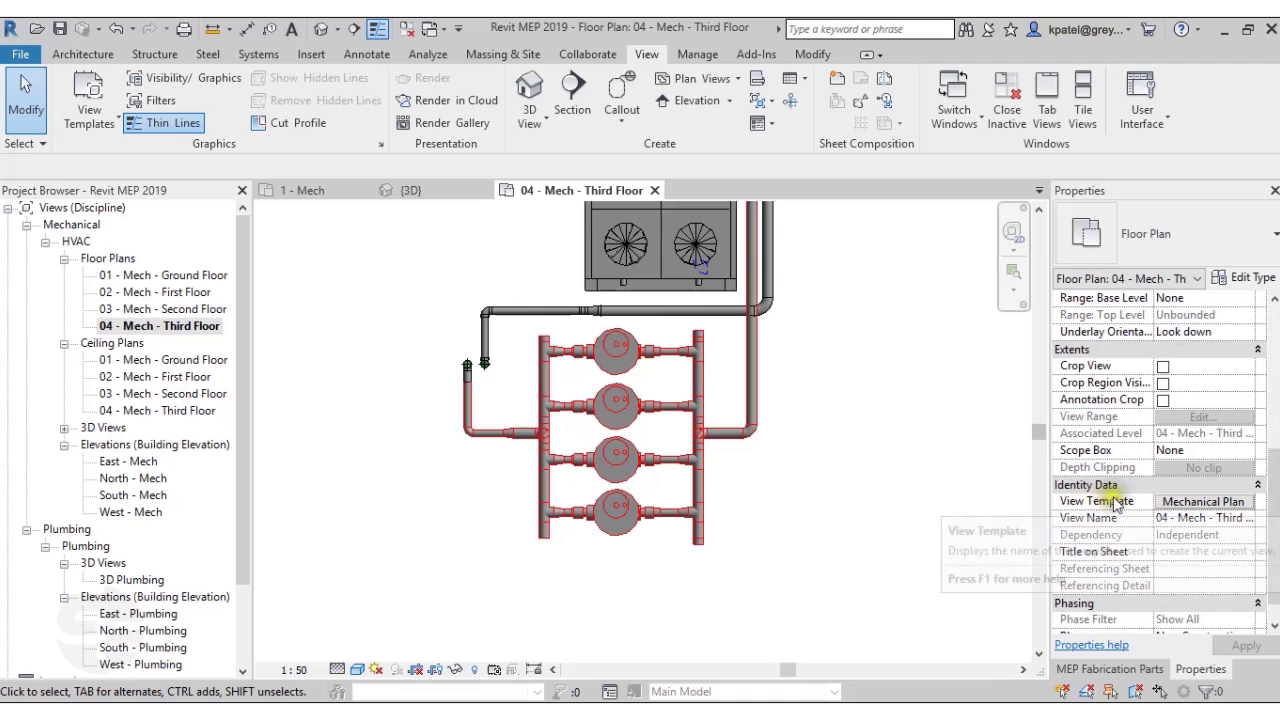
{"action": "left_click", "coordinate": [1201, 503]}
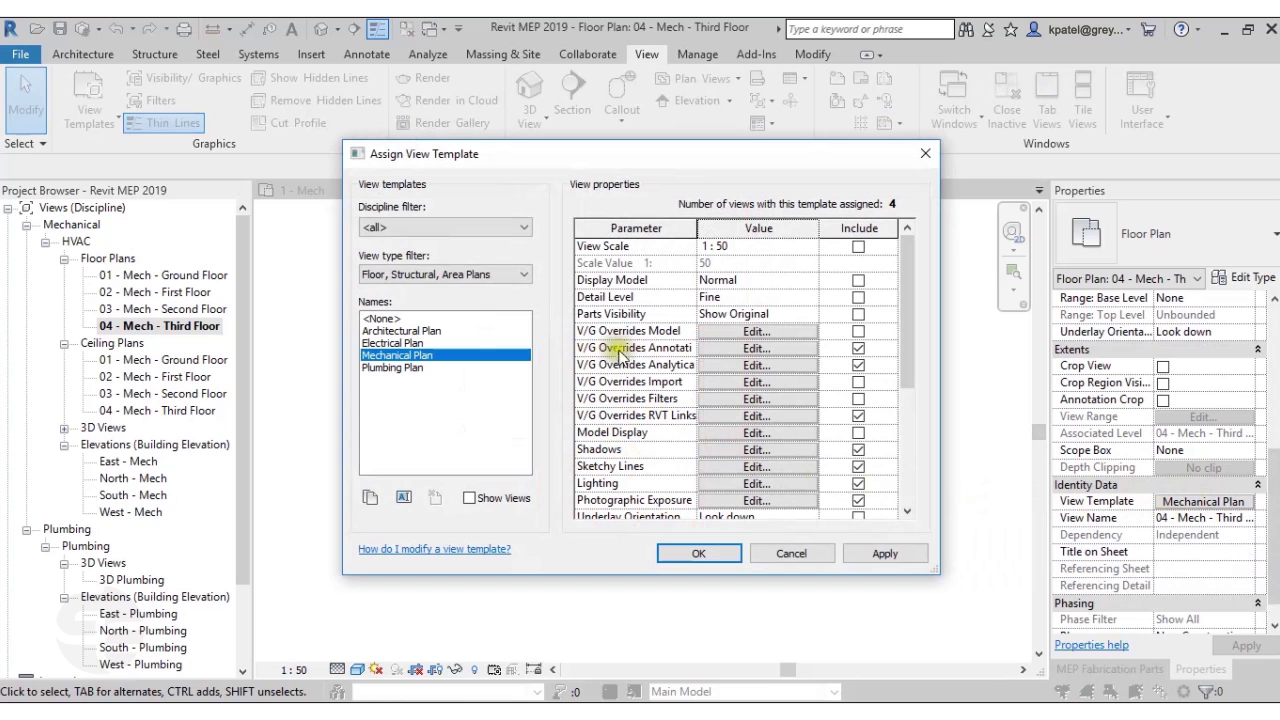
{"action": "left_click", "coordinate": [740, 352]}
{"action": "left_click", "coordinate": [465, 394]}
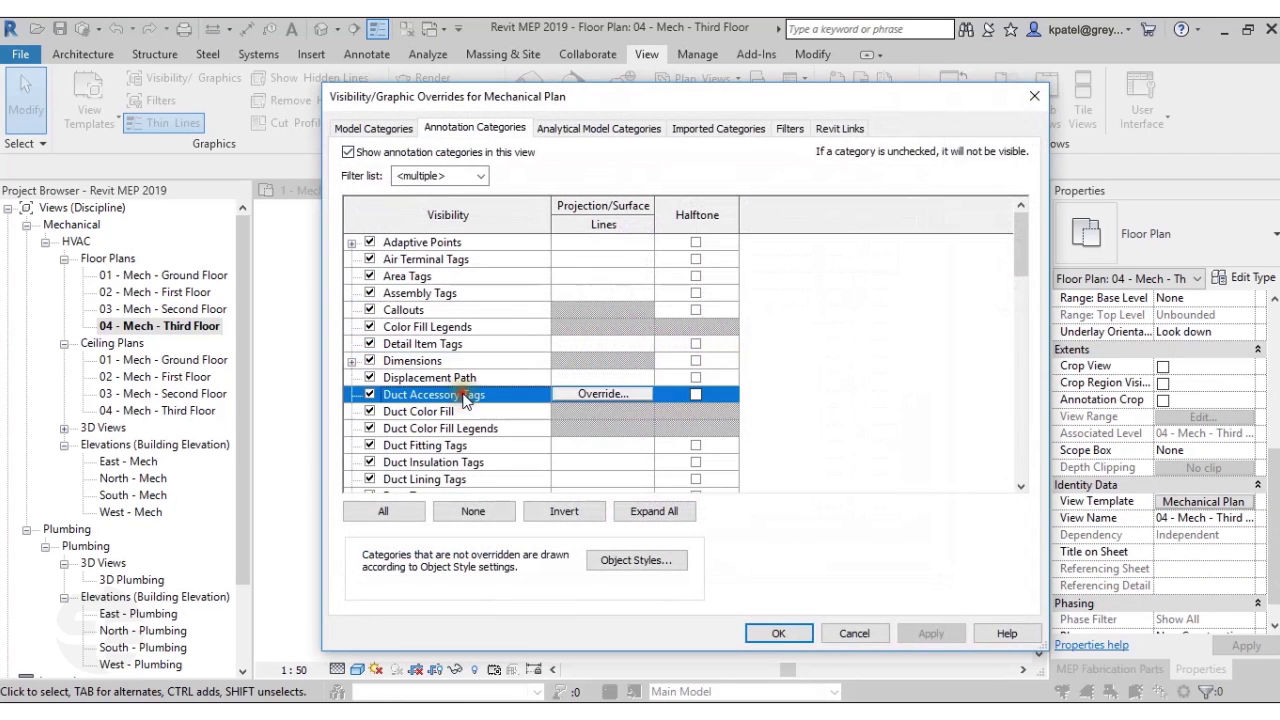
{"action": "scroll", "coordinate": [463, 398], "scroll_direction": "down", "scroll_amount": 3}
{"action": "scroll", "coordinate": [463, 396], "scroll_direction": "down", "scroll_amount": 2}
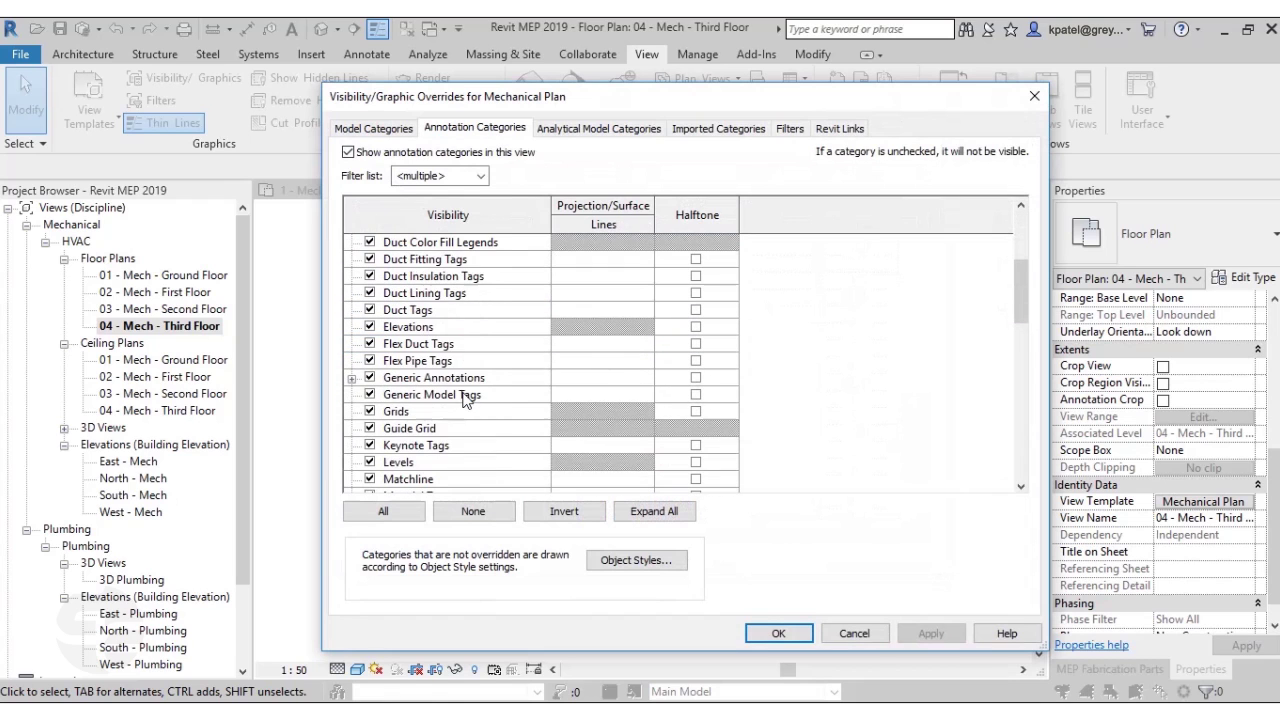
{"action": "left_click", "coordinate": [463, 395]}
{"action": "scroll", "coordinate": [463, 396], "scroll_direction": "down", "scroll_amount": 1}
{"action": "scroll", "coordinate": [463, 398], "scroll_direction": "down", "scroll_amount": 2}
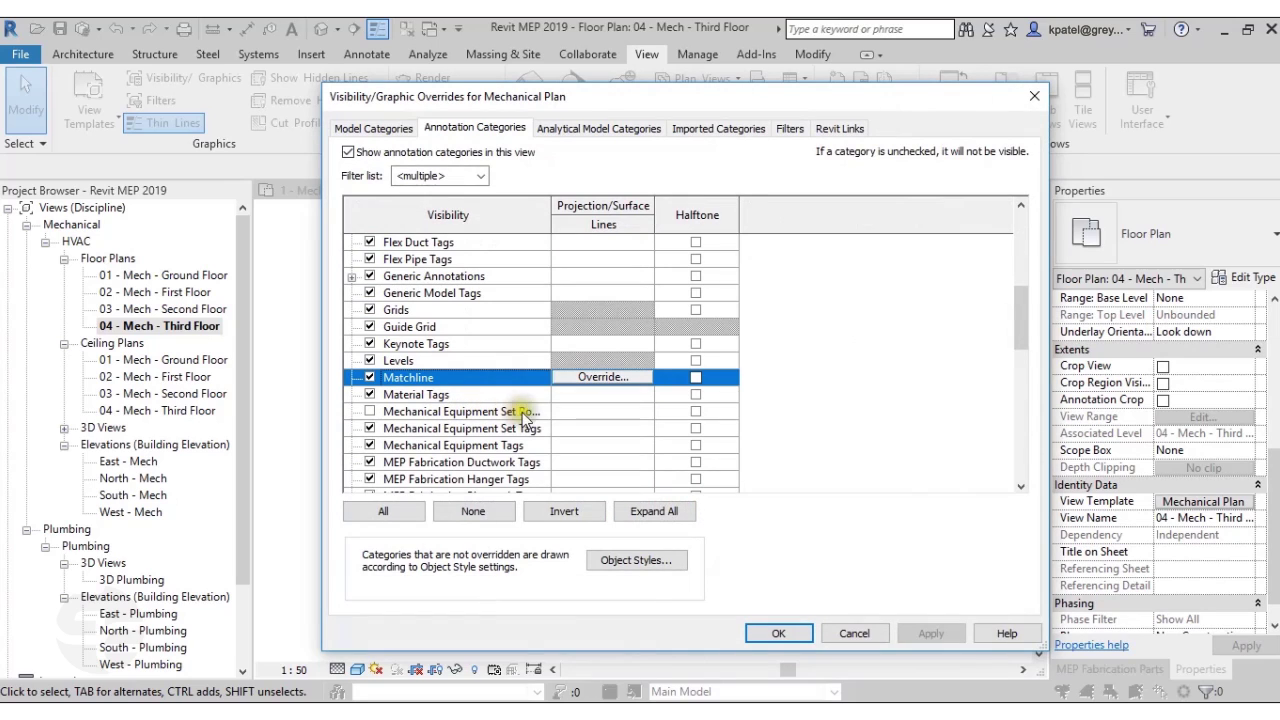
{"action": "left_click_drag", "start_coordinate": [551, 216], "coordinate": [609, 215]}
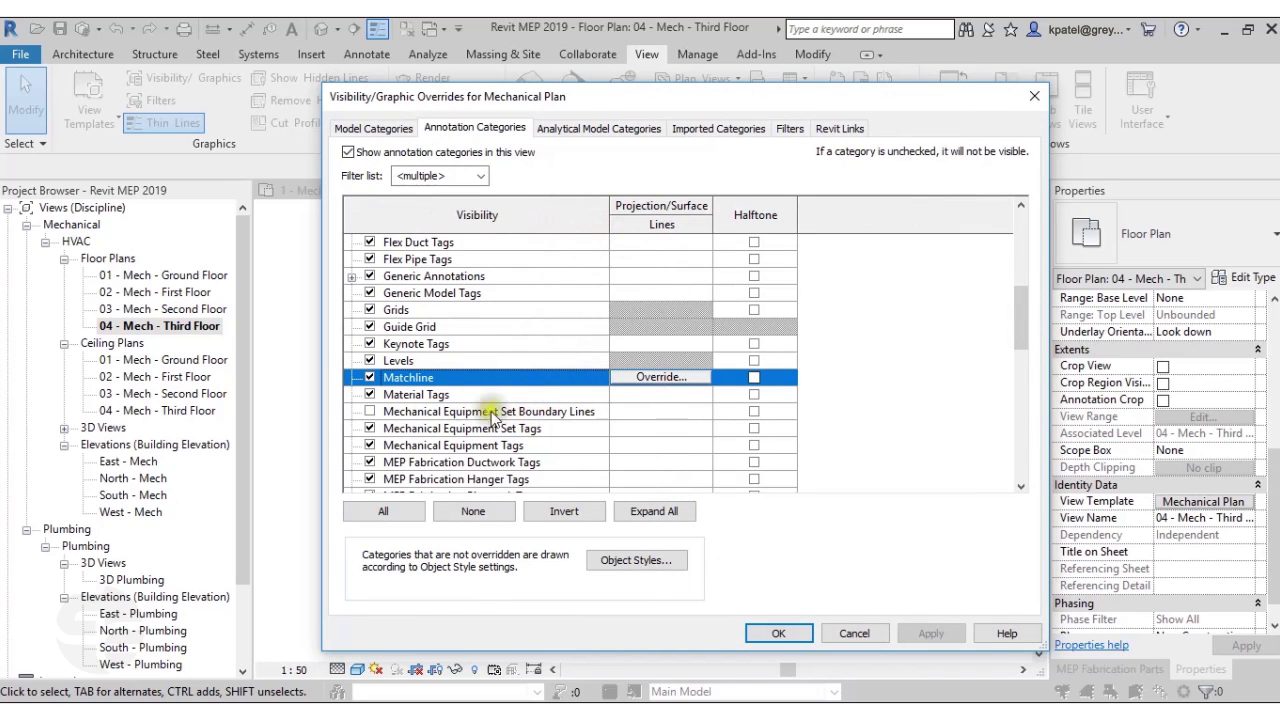
{"action": "left_click", "coordinate": [370, 411]}
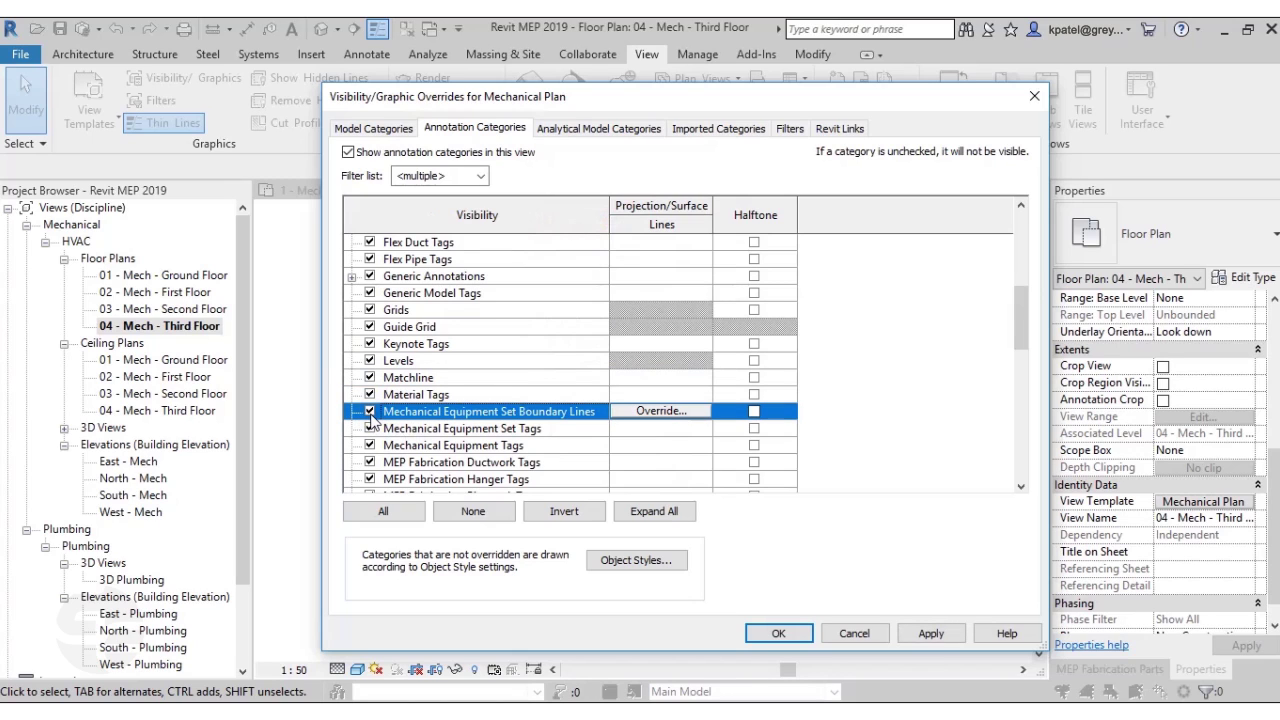
{"action": "left_click", "coordinate": [777, 636]}
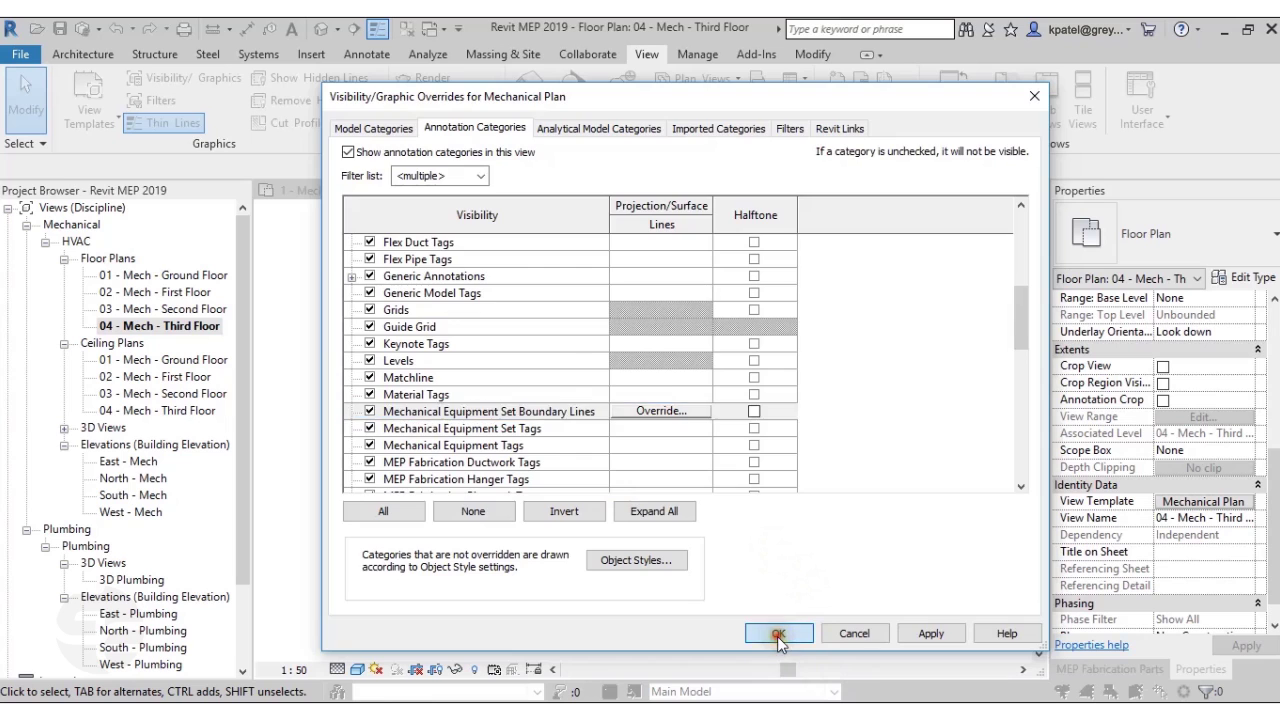
{"action": "left_click", "coordinate": [699, 554]}
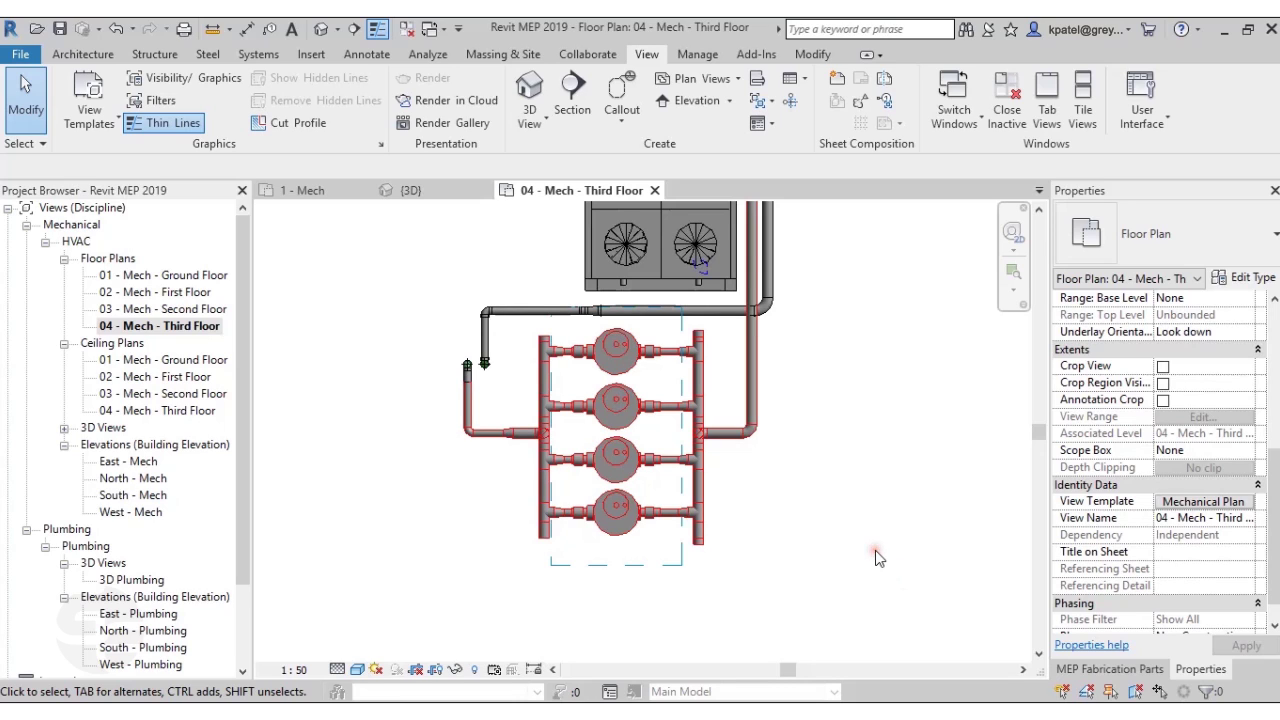
Select the pump set by its dashed boundary line to check its properties, and clear the selection.
{"action": "left_click", "coordinate": [677, 570]}
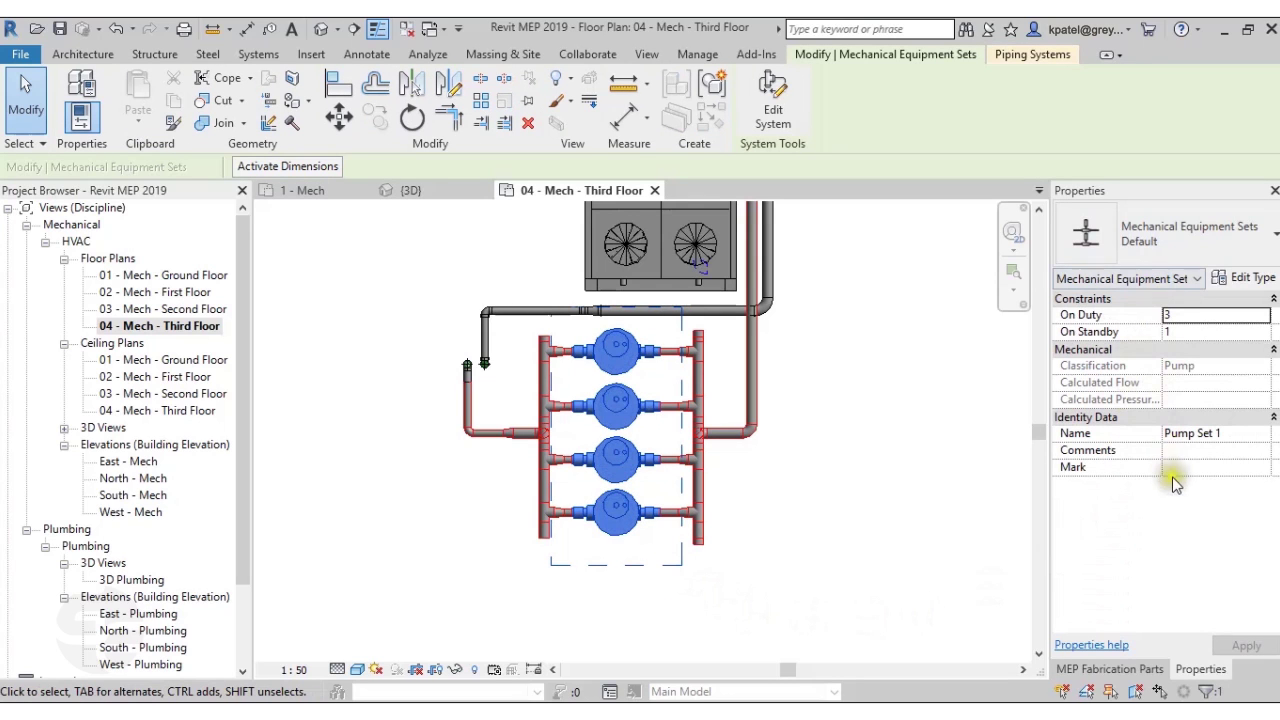
{"action": "left_click", "coordinate": [862, 514]}
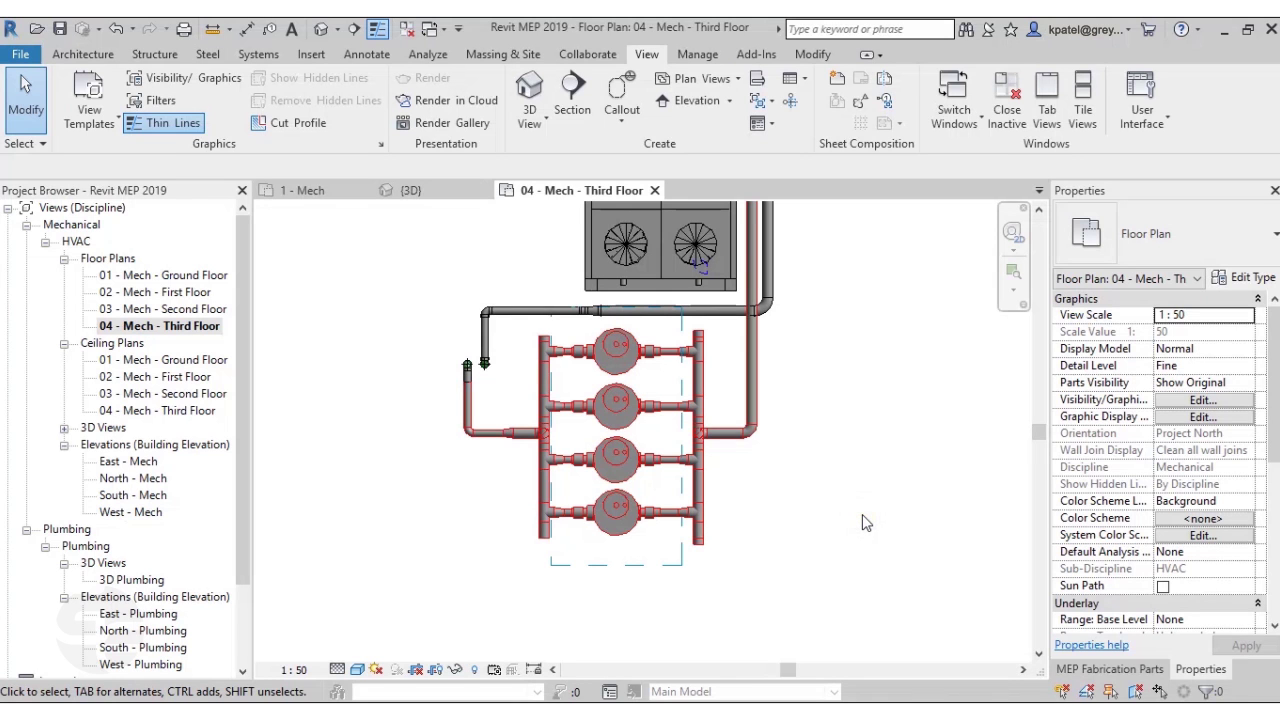